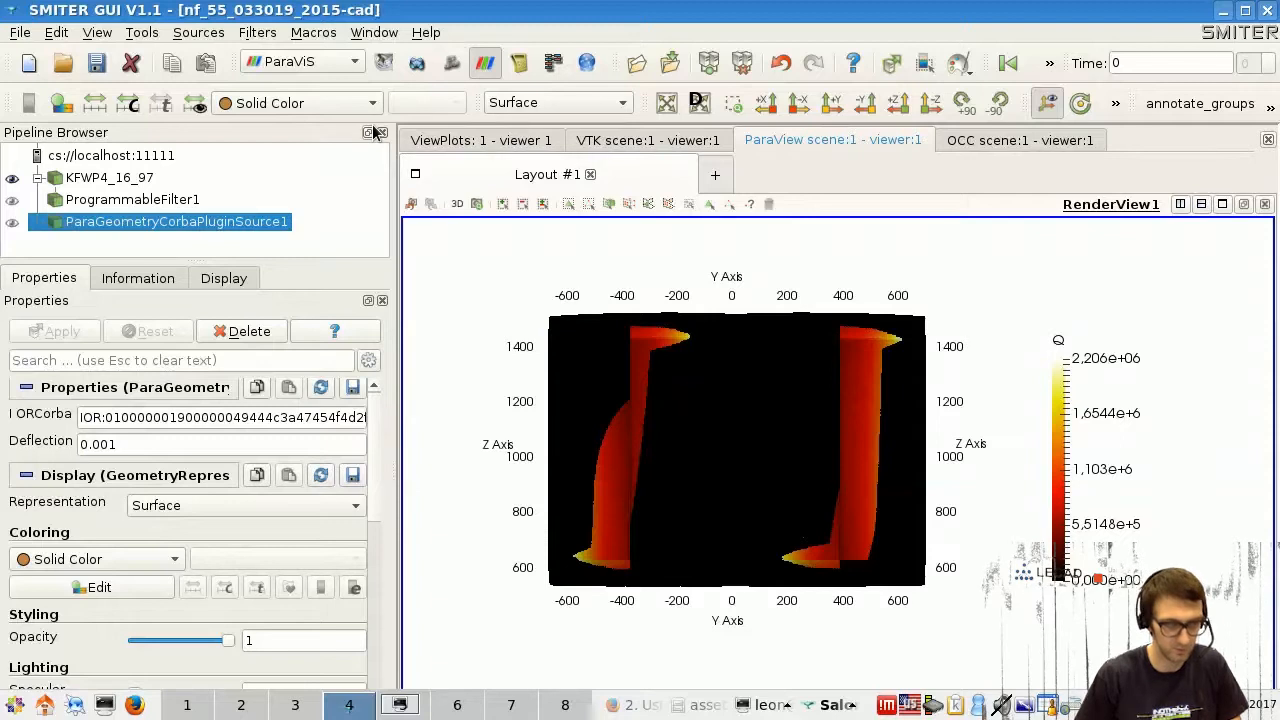
- Switch to the Geometry module and show the beginning of the study's object tree
left_click(426, 73)
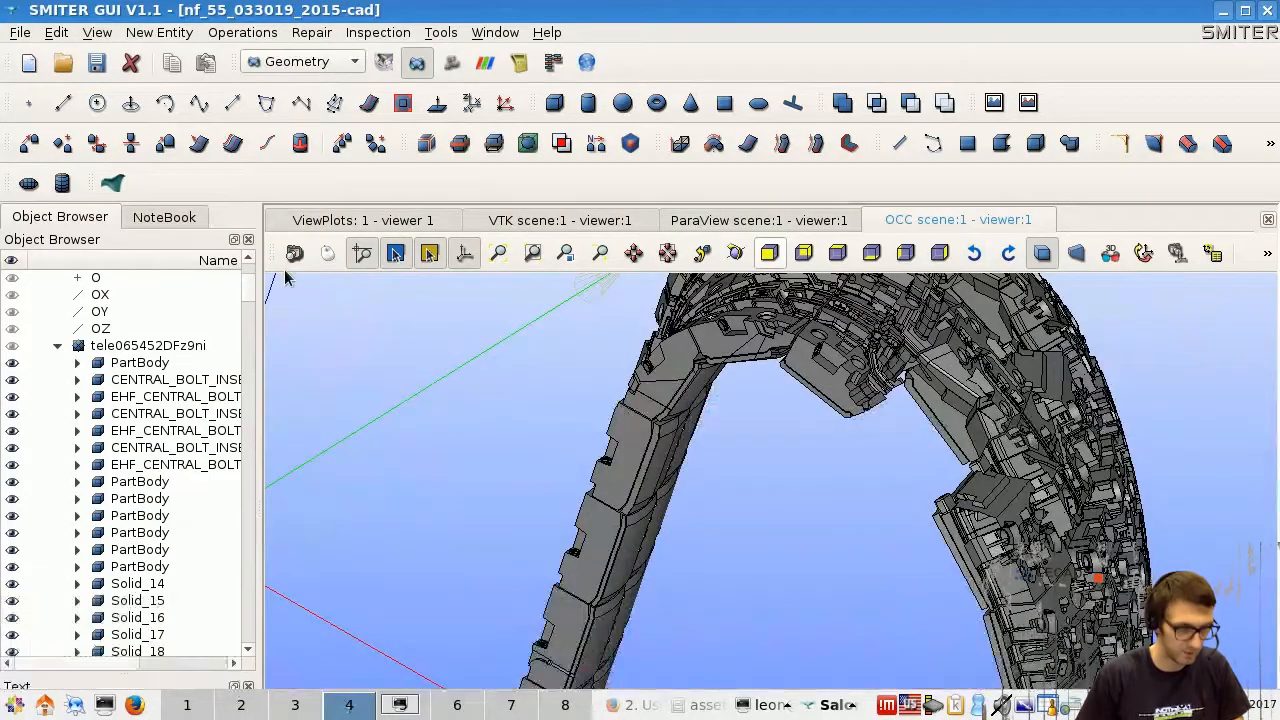
left_click_drag(252, 285, 250, 265)
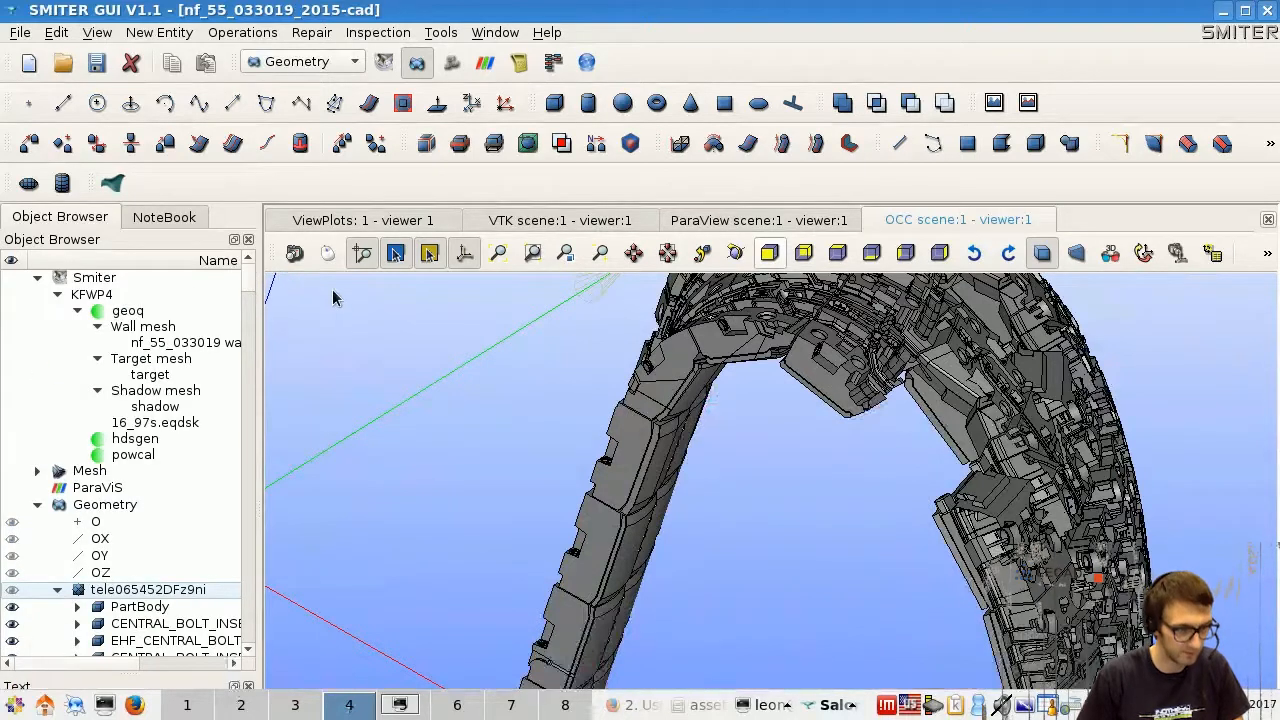
left_click(24, 35)
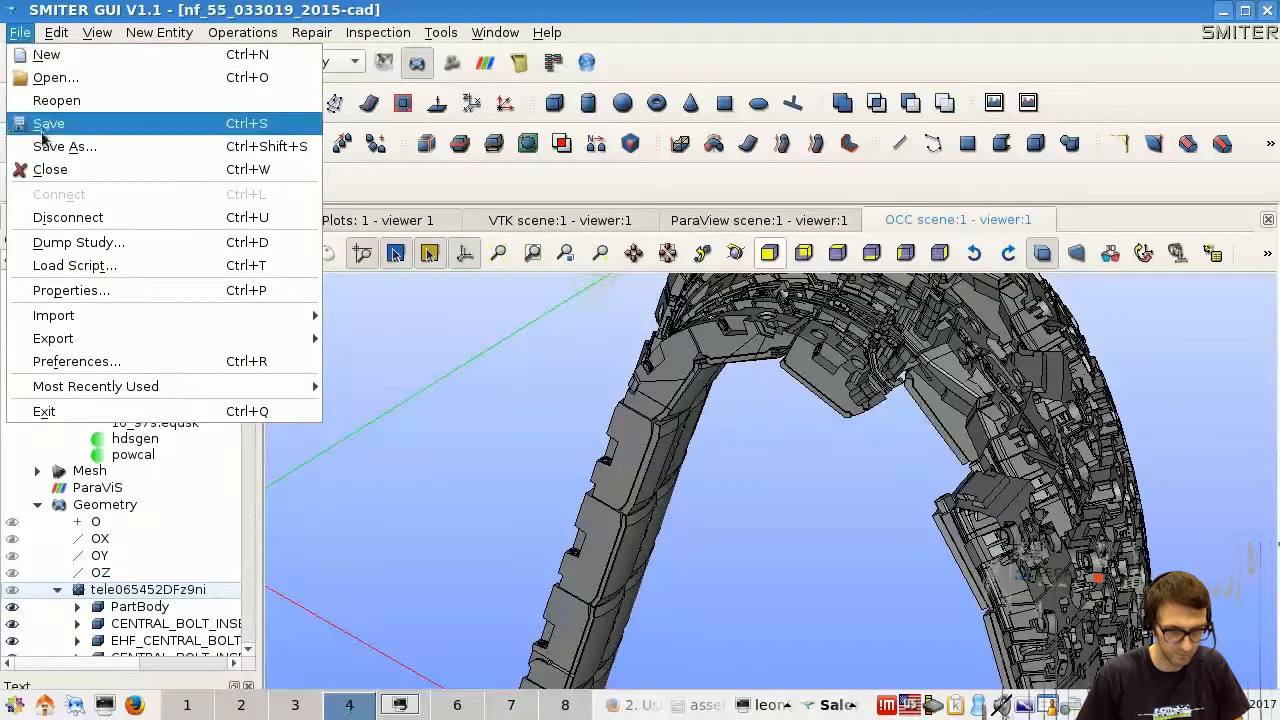
mouse_move(110, 326)
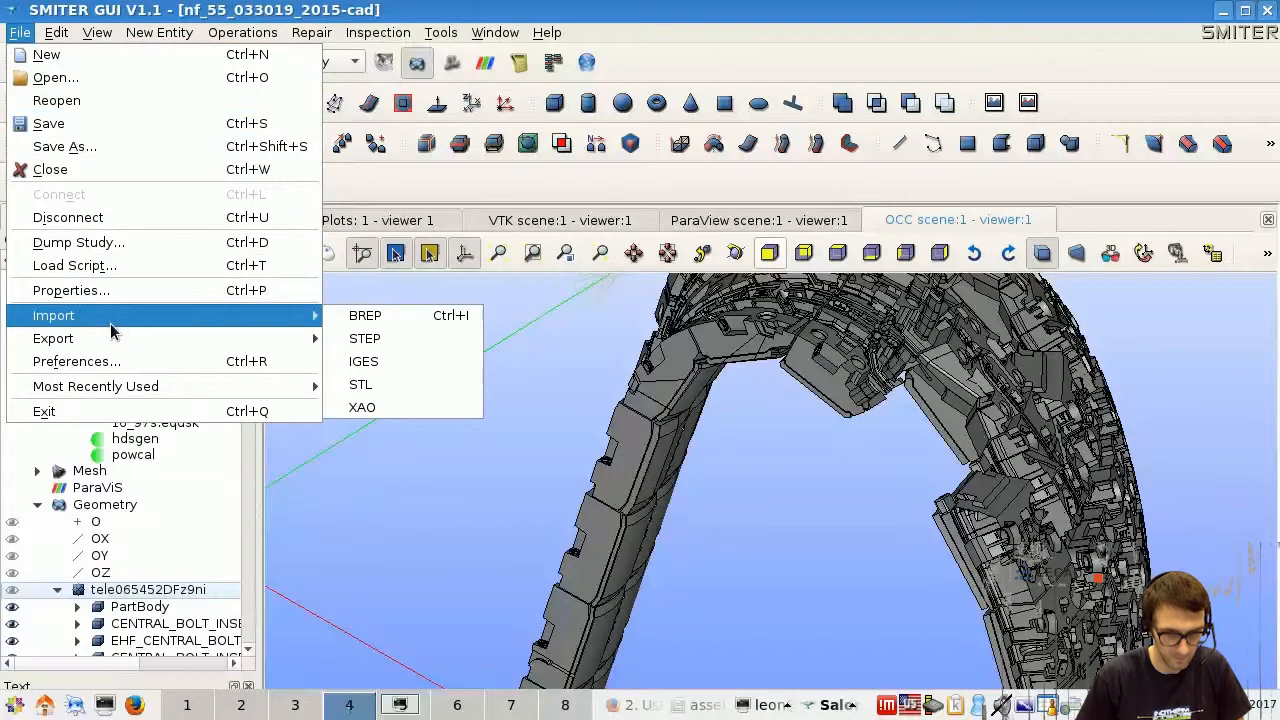
left_click(404, 341)
left_click_drag(724, 186, 620, 153)
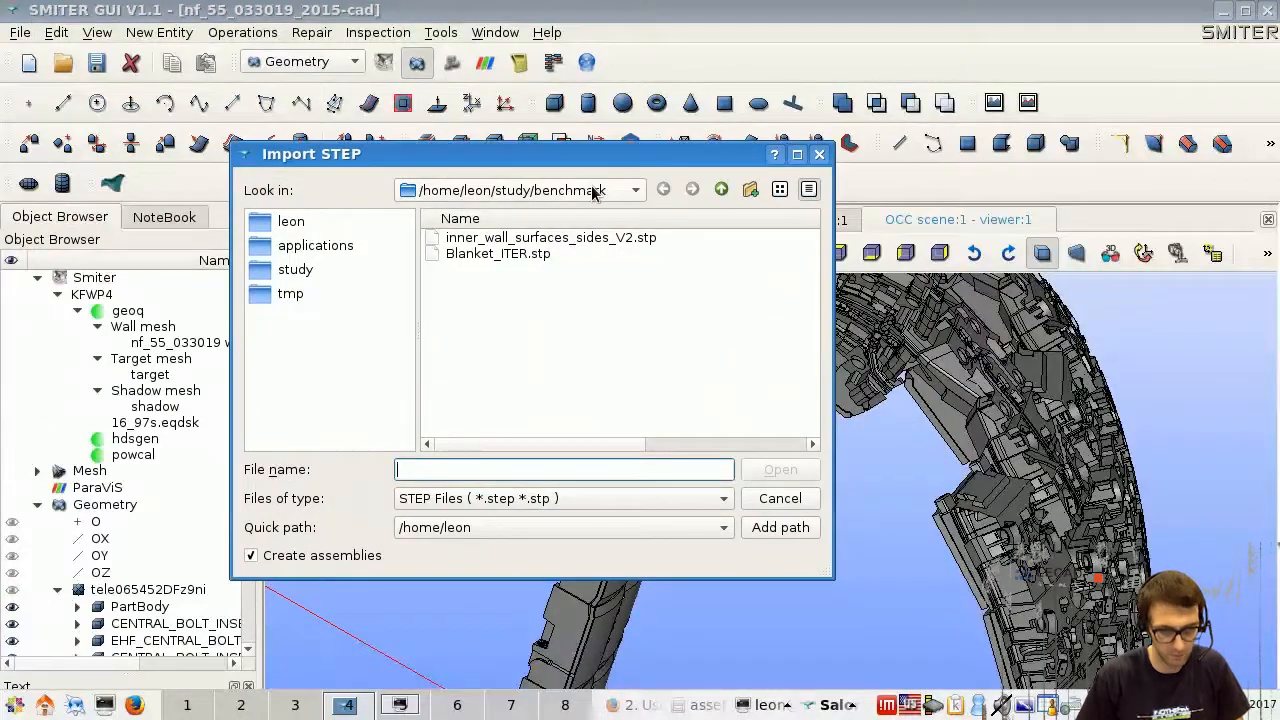
left_click(526, 255)
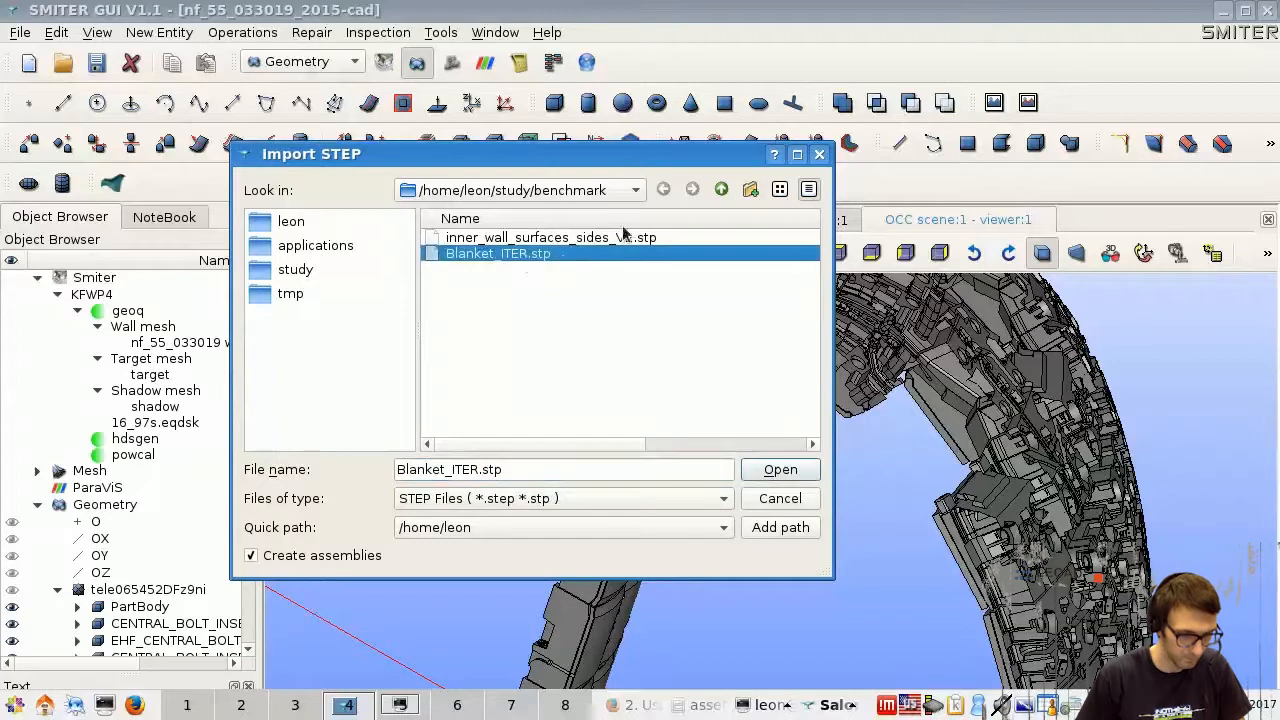
left_click(786, 501)
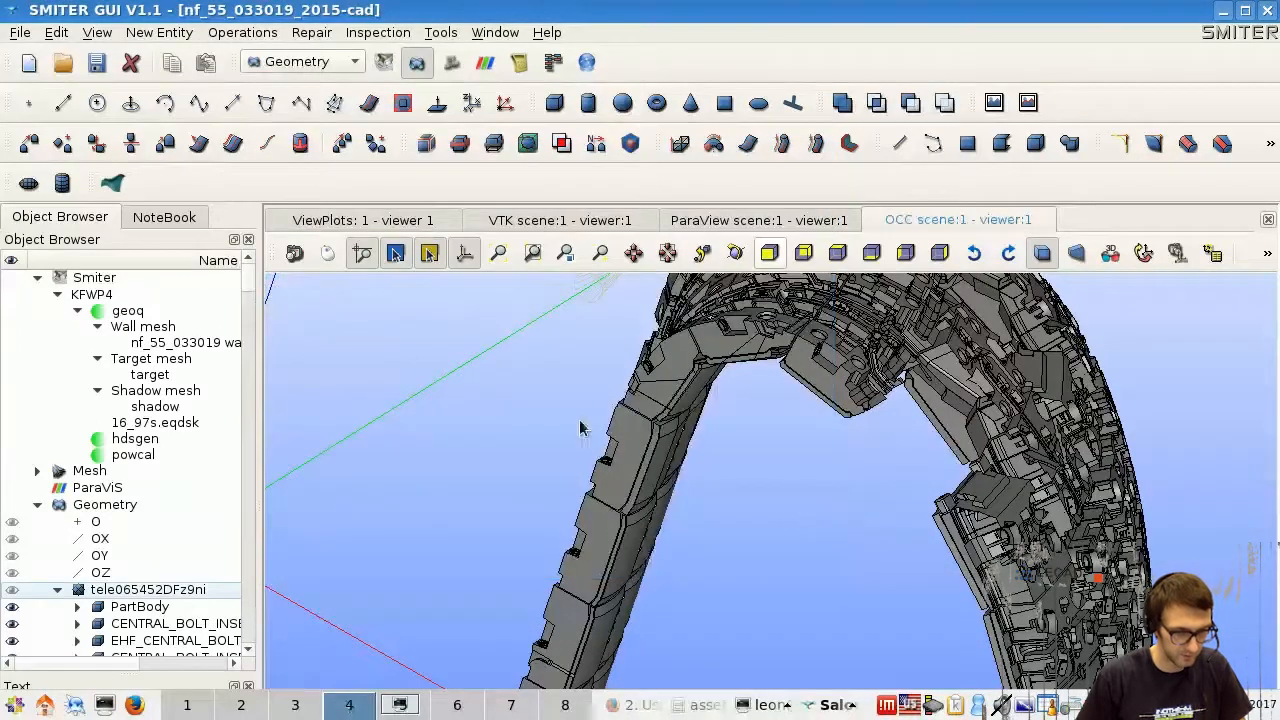
scroll(210, 413, "down", 2)
scroll(209, 413, "down", 1)
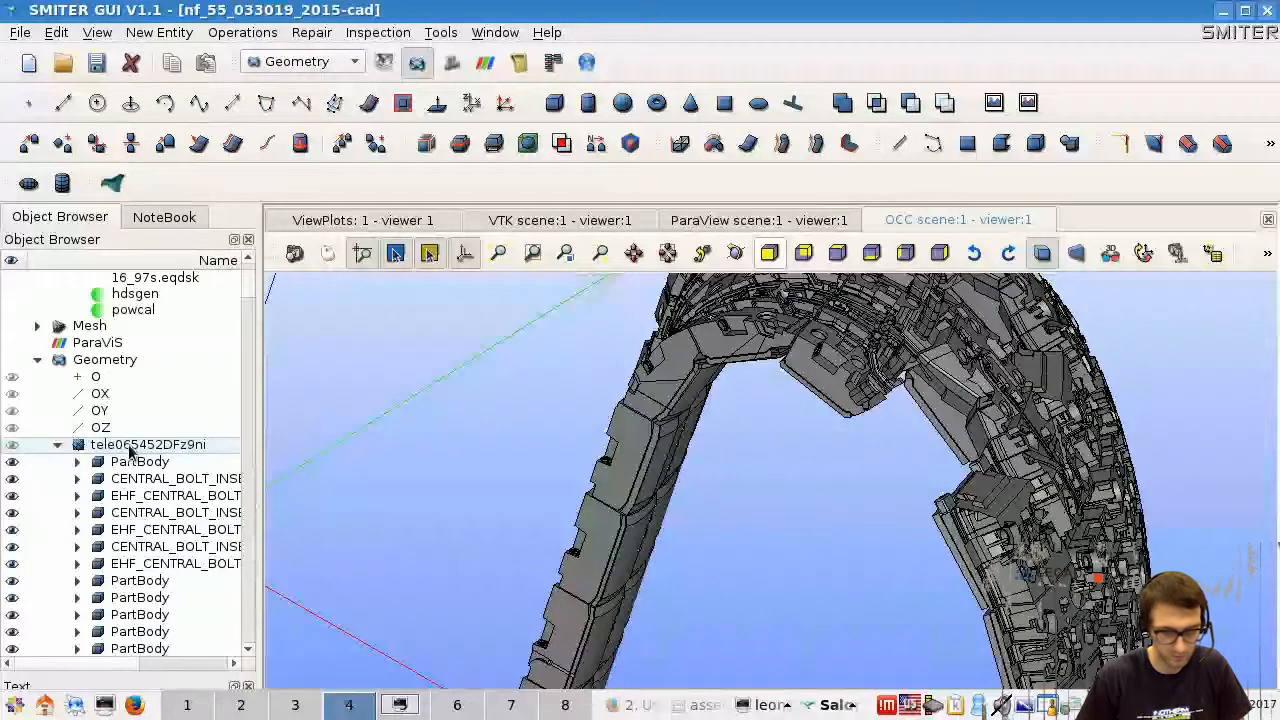
left_click(161, 38)
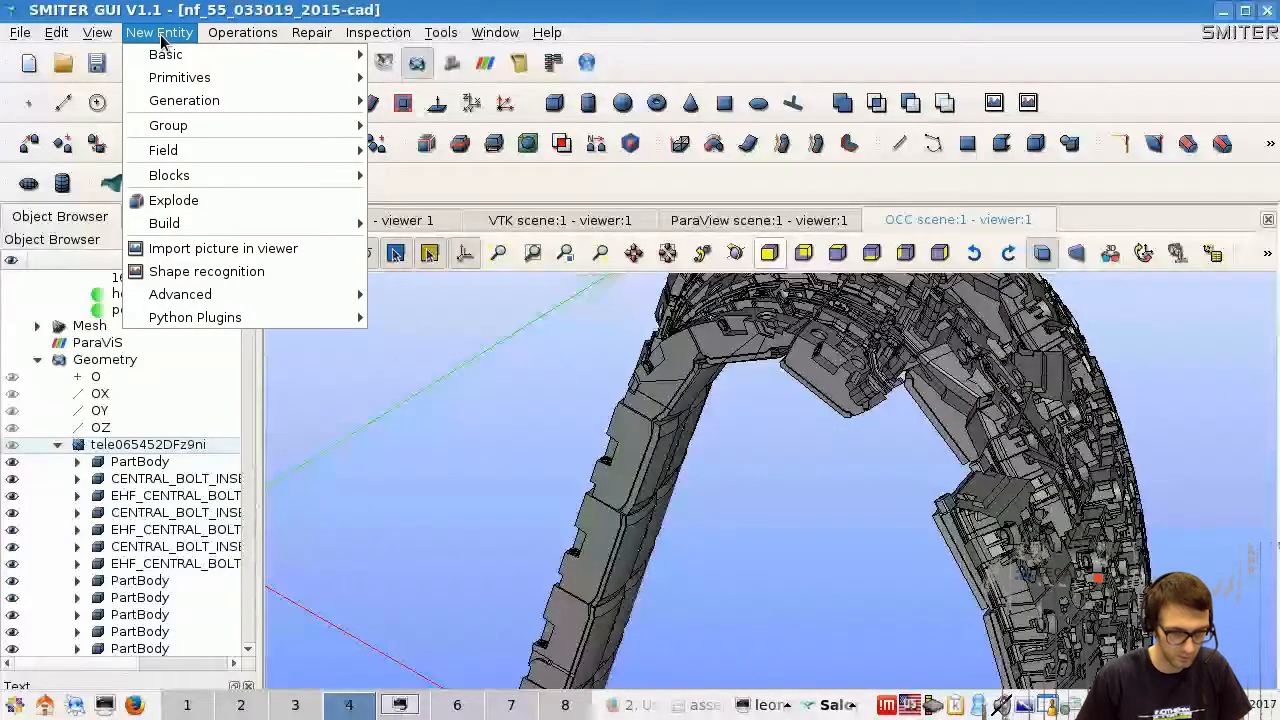
left_click(256, 207)
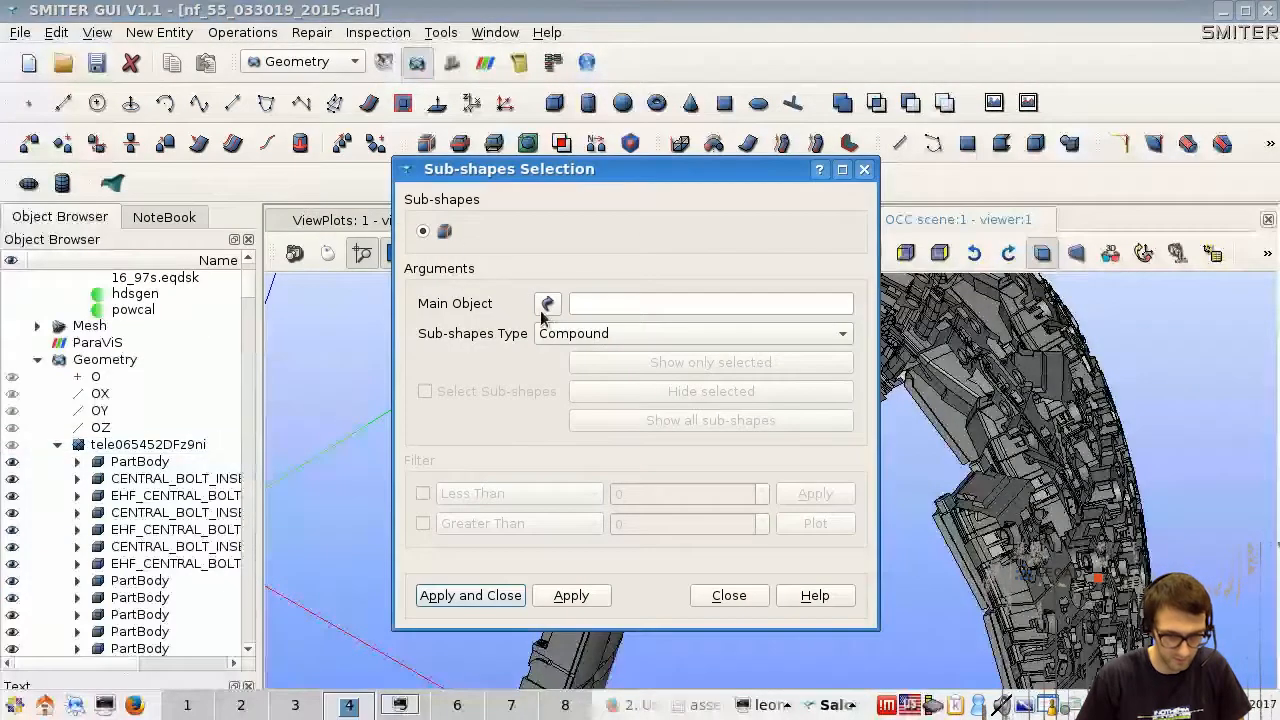
left_click(147, 444)
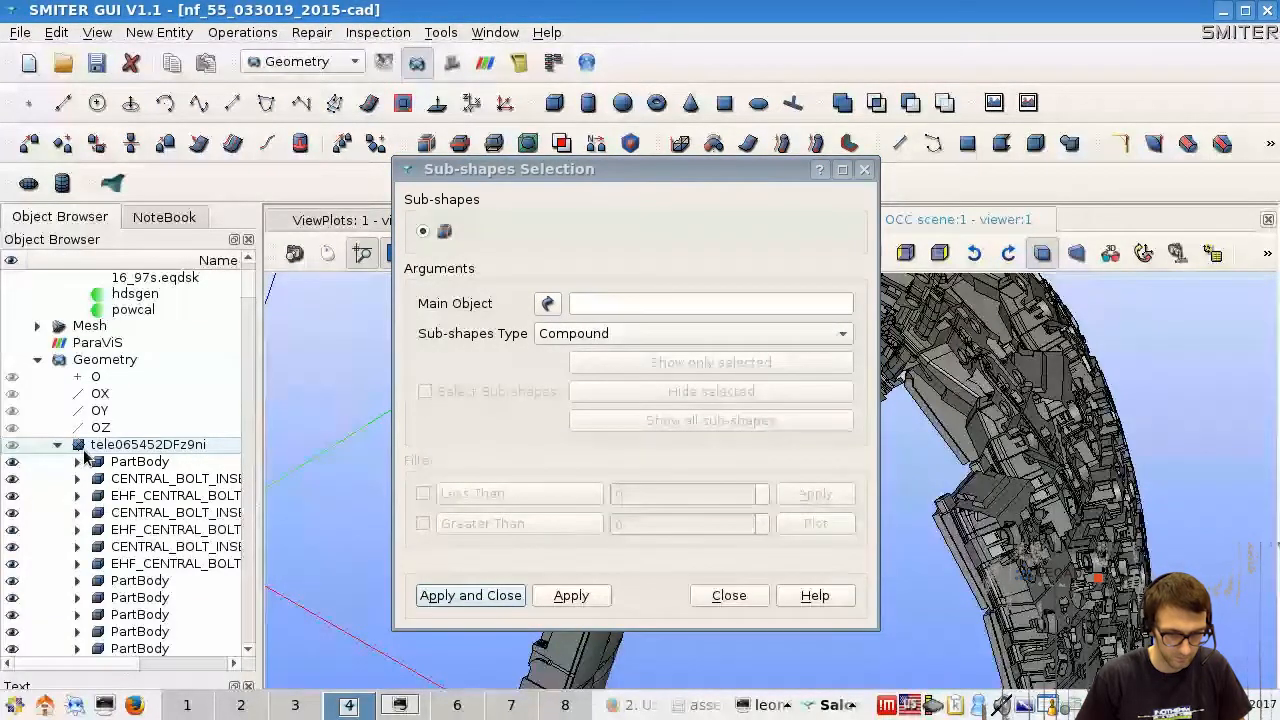
left_click(28, 446)
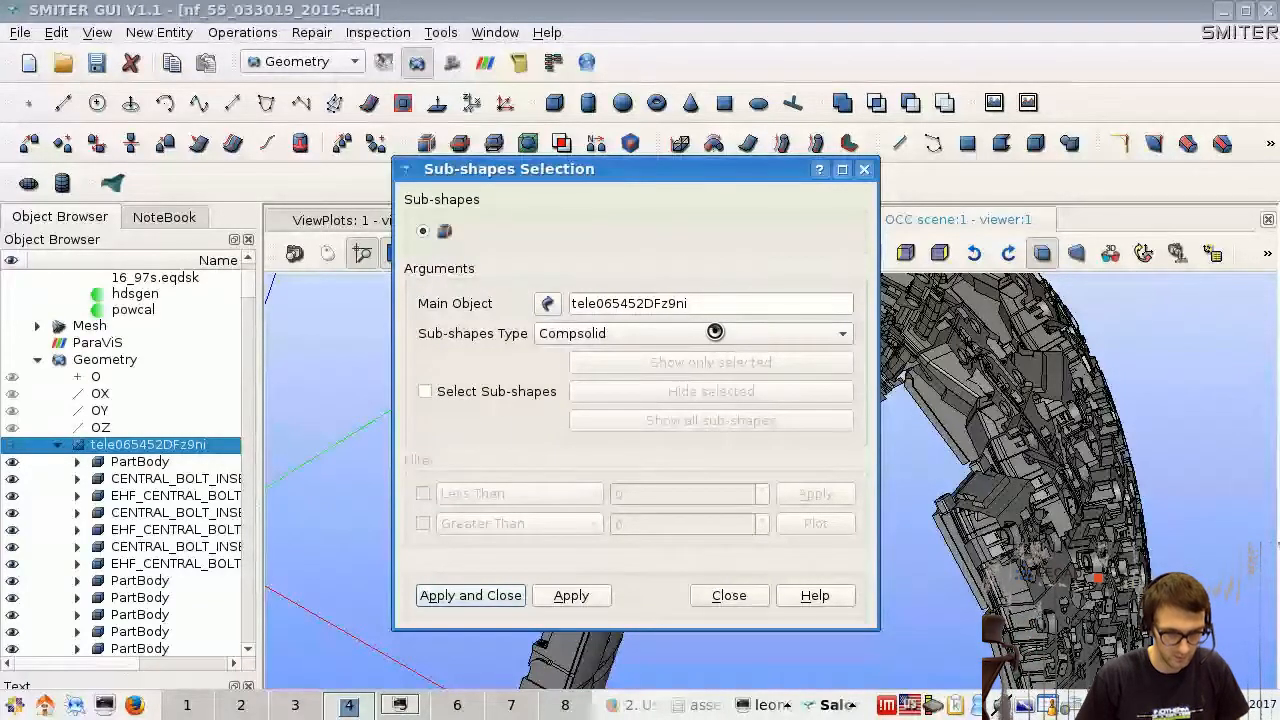
left_click_drag(678, 172, 638, 199)
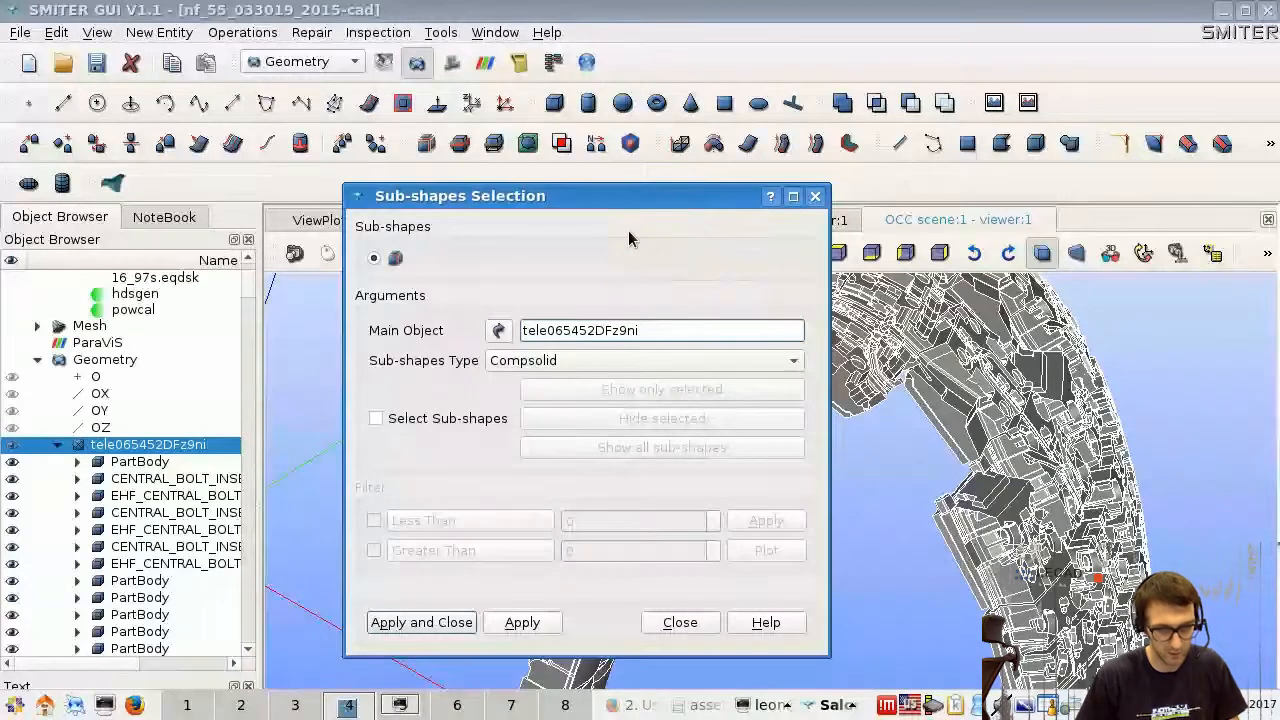
left_click(720, 362)
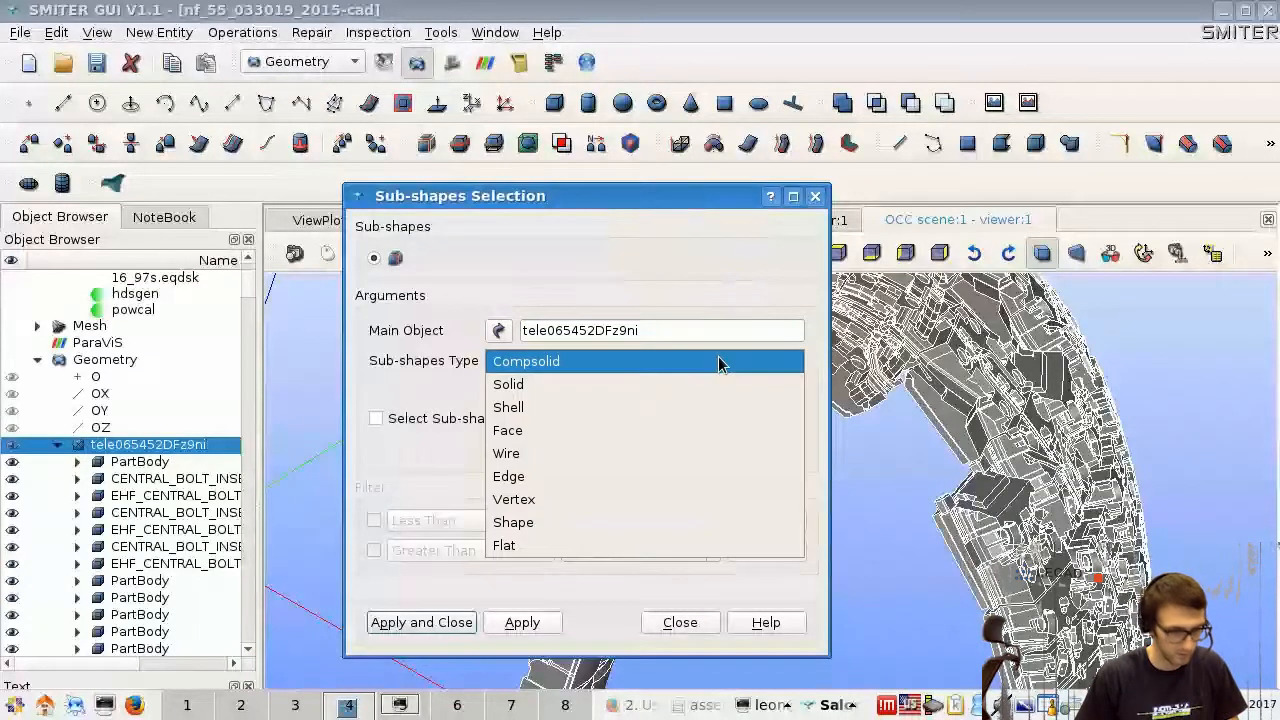
left_click(618, 386)
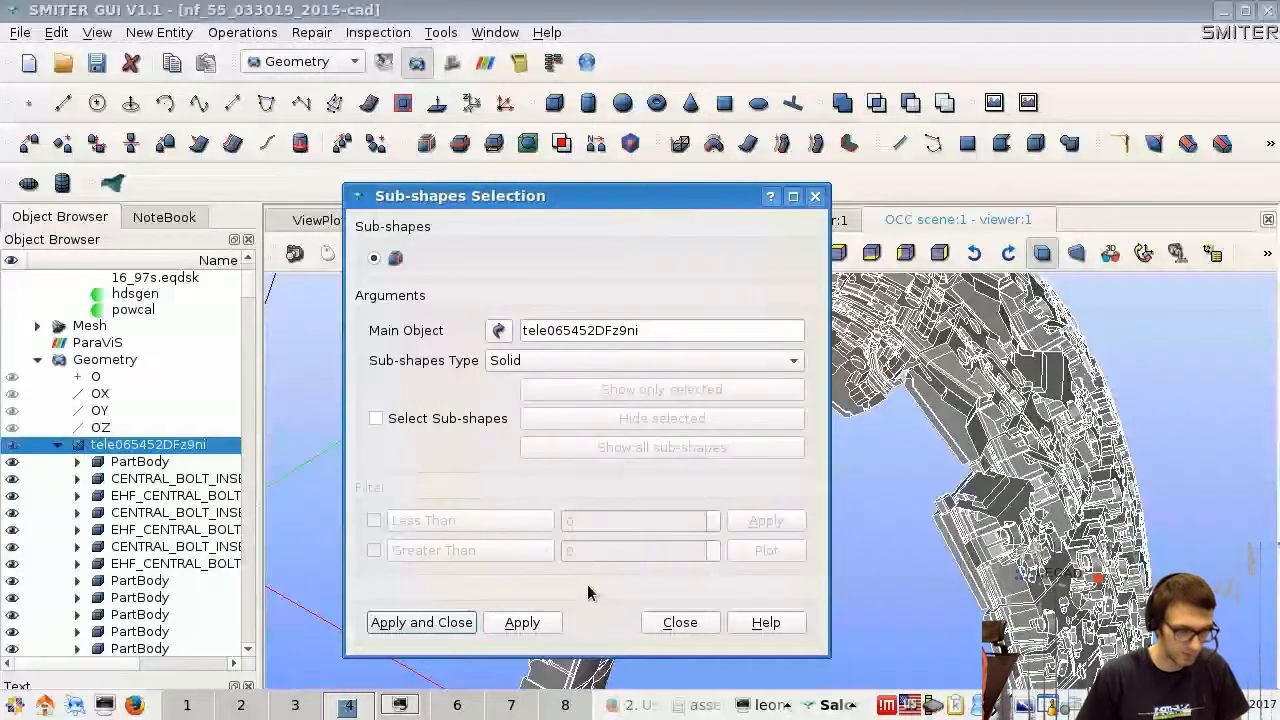
left_click(680, 624)
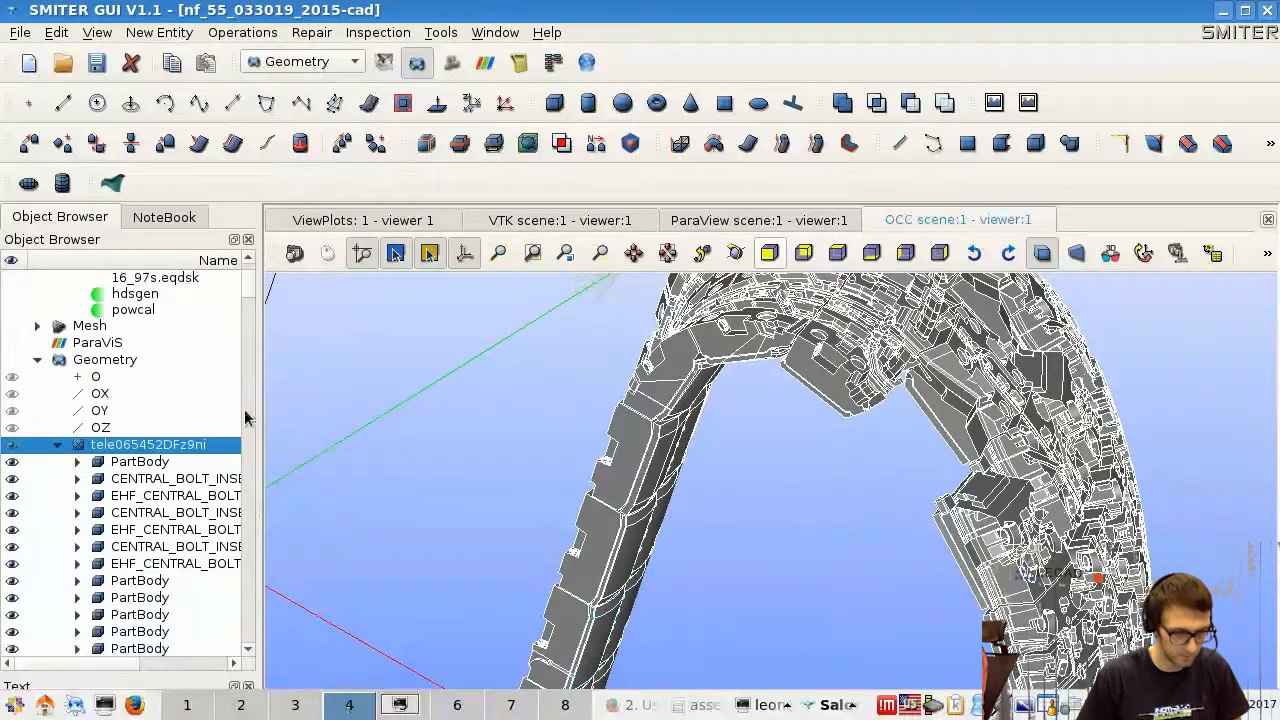
- Look through the solids listed under tele065452DFz9ni and widen the object browser so their names are readable
scroll(232, 410, "down", 2)
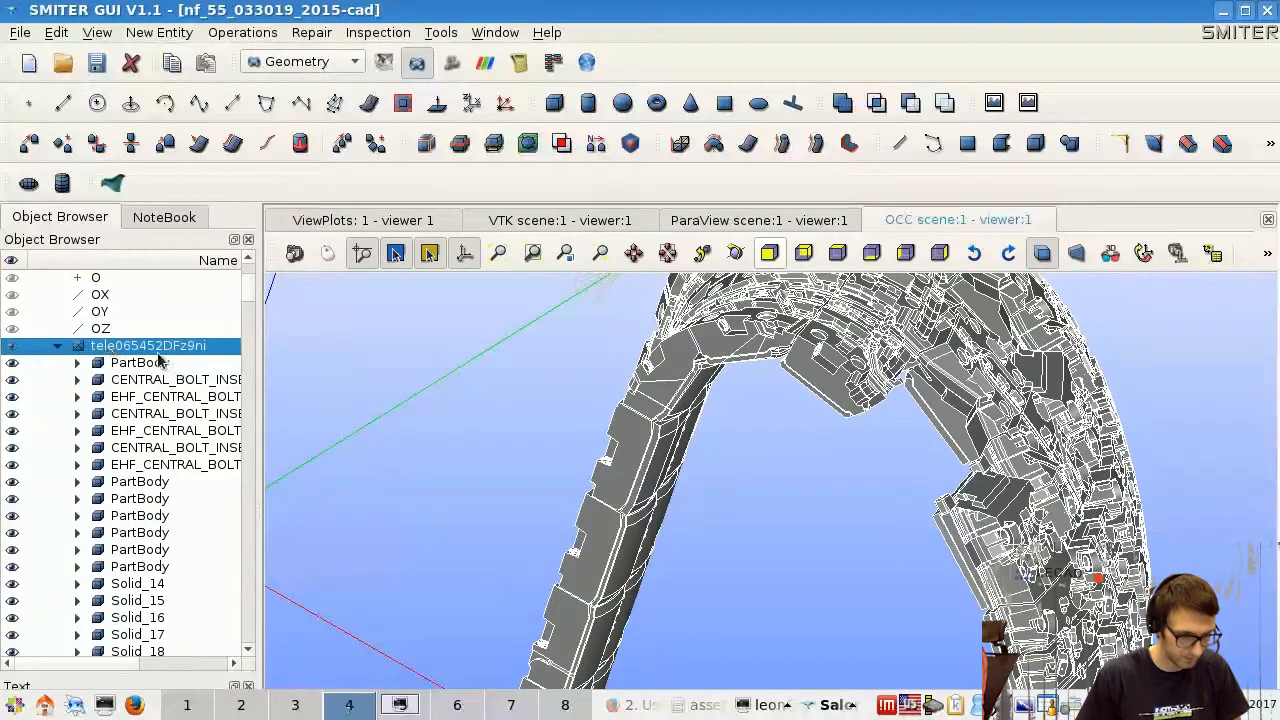
left_click_drag(249, 297, 249, 299)
scroll(143, 422, "down", 6)
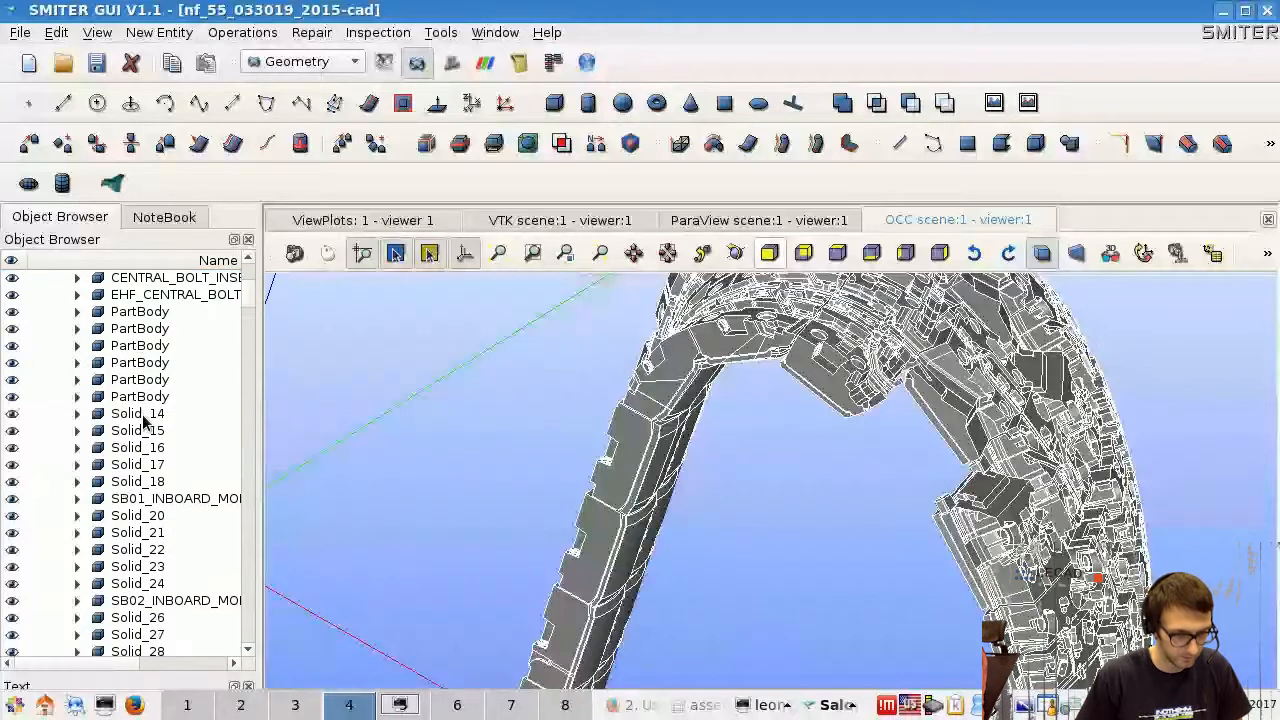
scroll(219, 385, "up", 9)
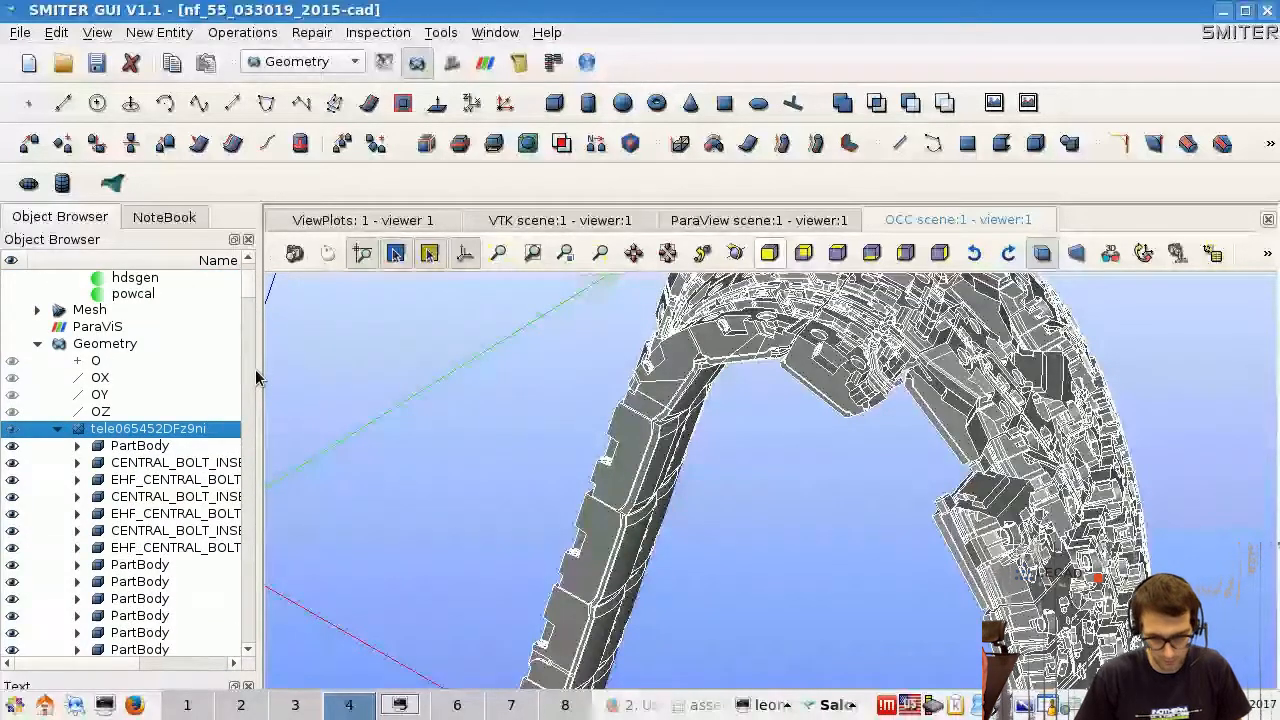
left_click_drag(258, 372, 289, 371)
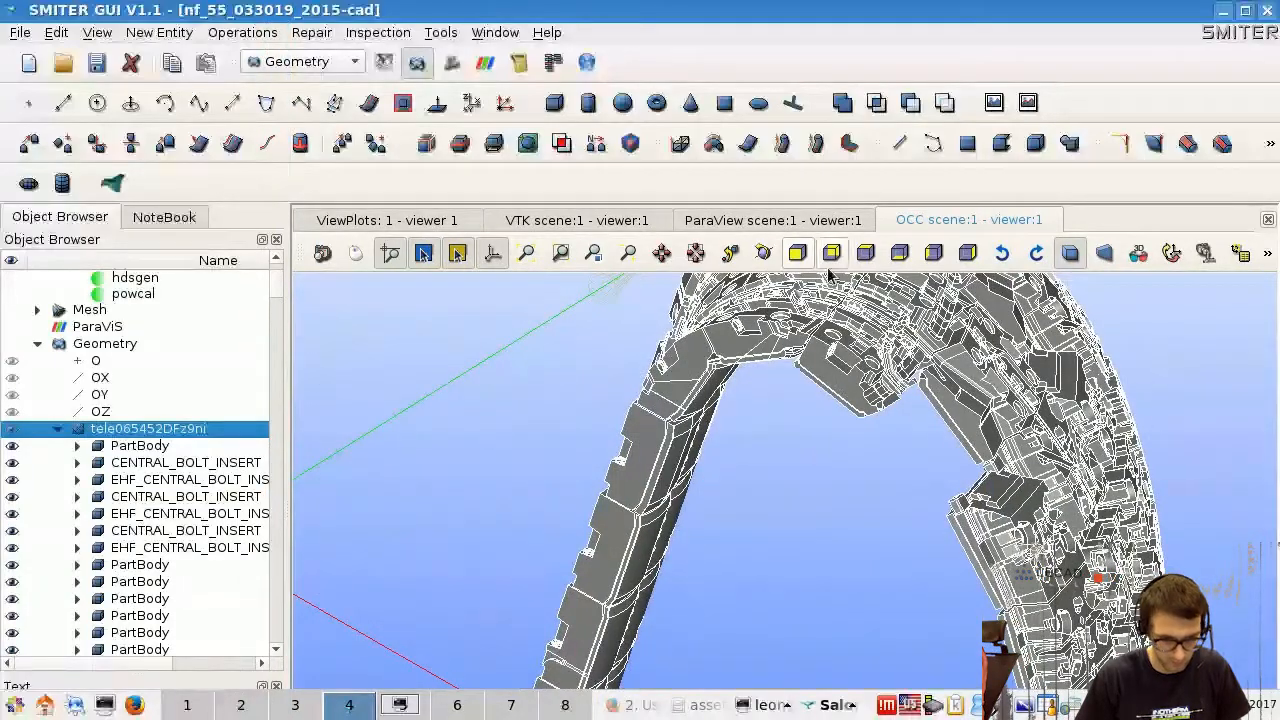
- Select the first CENTRAL_BOLT_INSERT under tele065452DFz9ni and view the blanket model from its outer side
left_click(759, 260)
left_click_drag(982, 530, 657, 456)
scroll(655, 456, "up", 6)
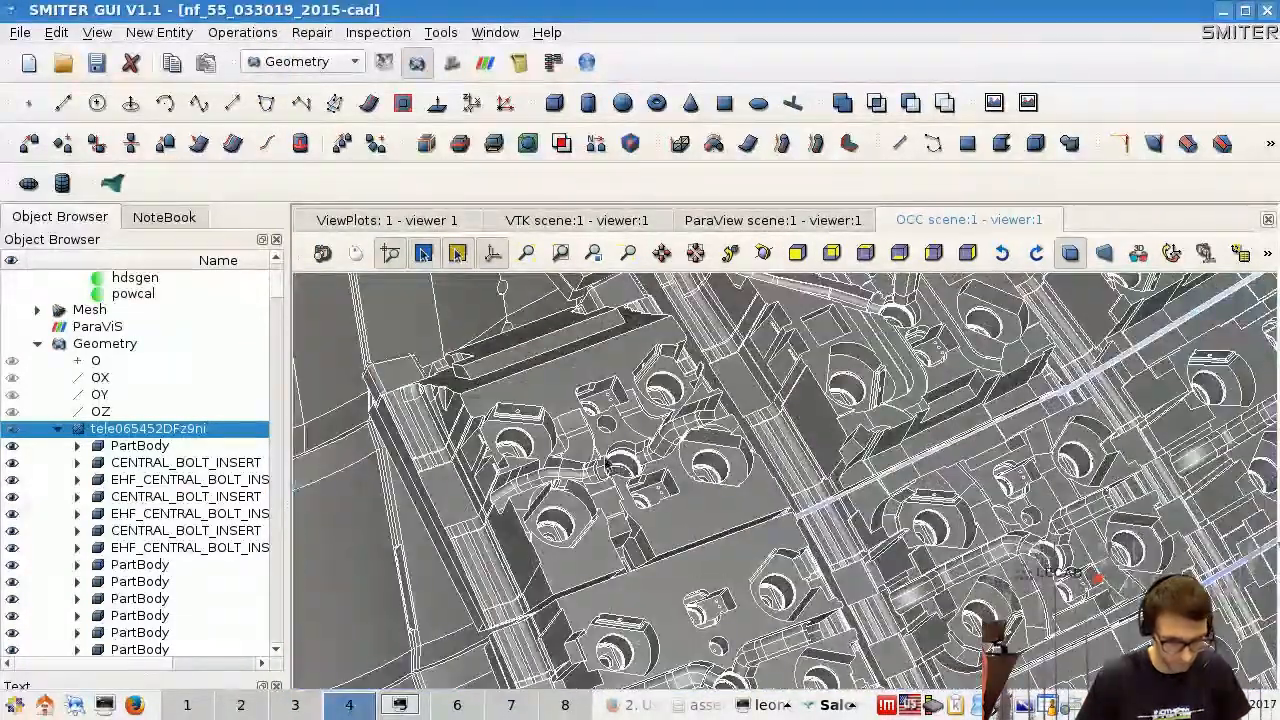
left_click(200, 463)
scroll(398, 515, "down", 8)
scroll(457, 506, "up", 4)
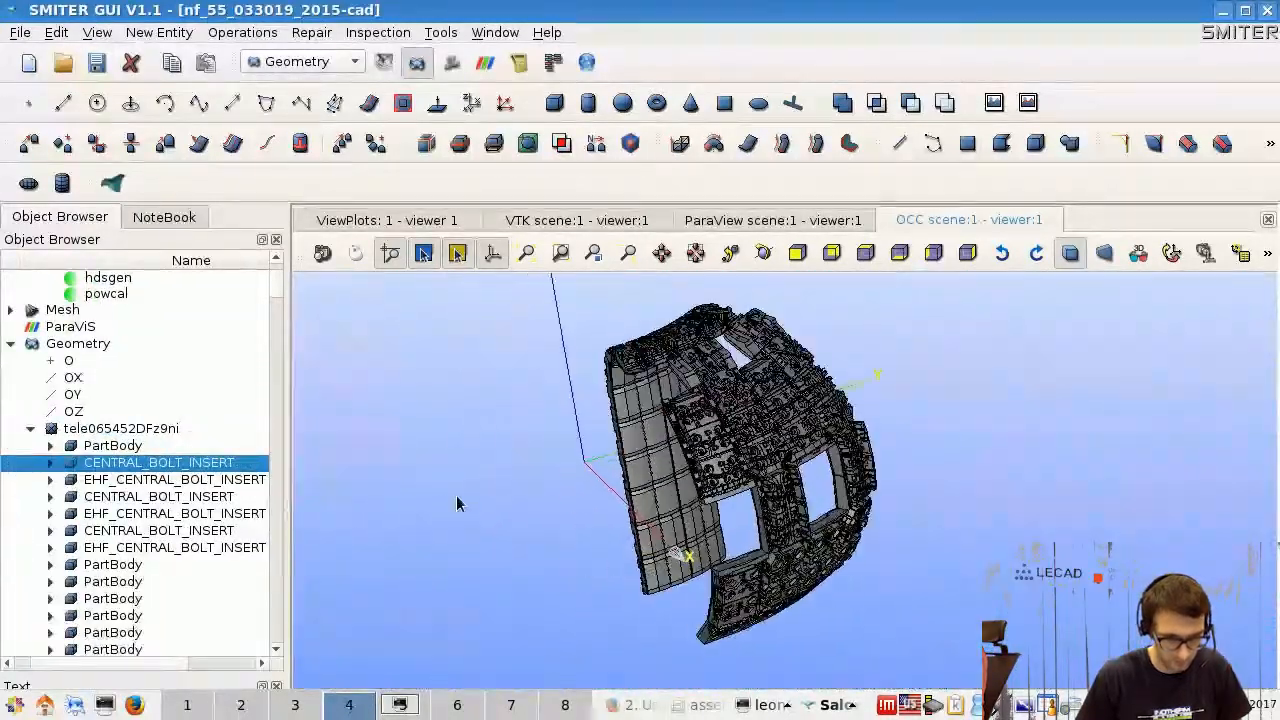
- Examine the bolt holes and surface details of the blanket modules up close, followed by the inner faces of the whole model
scroll(852, 493, "up", 3)
scroll(815, 488, "up", 2)
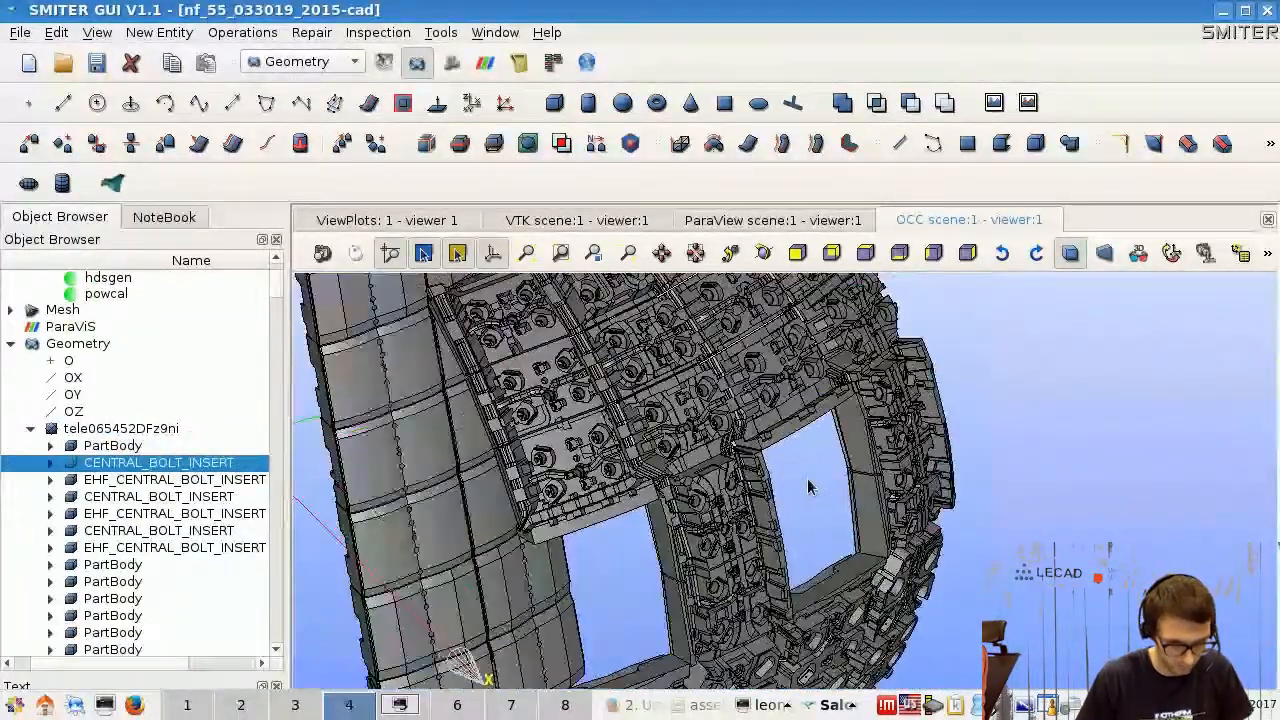
scroll(810, 487, "up", 8)
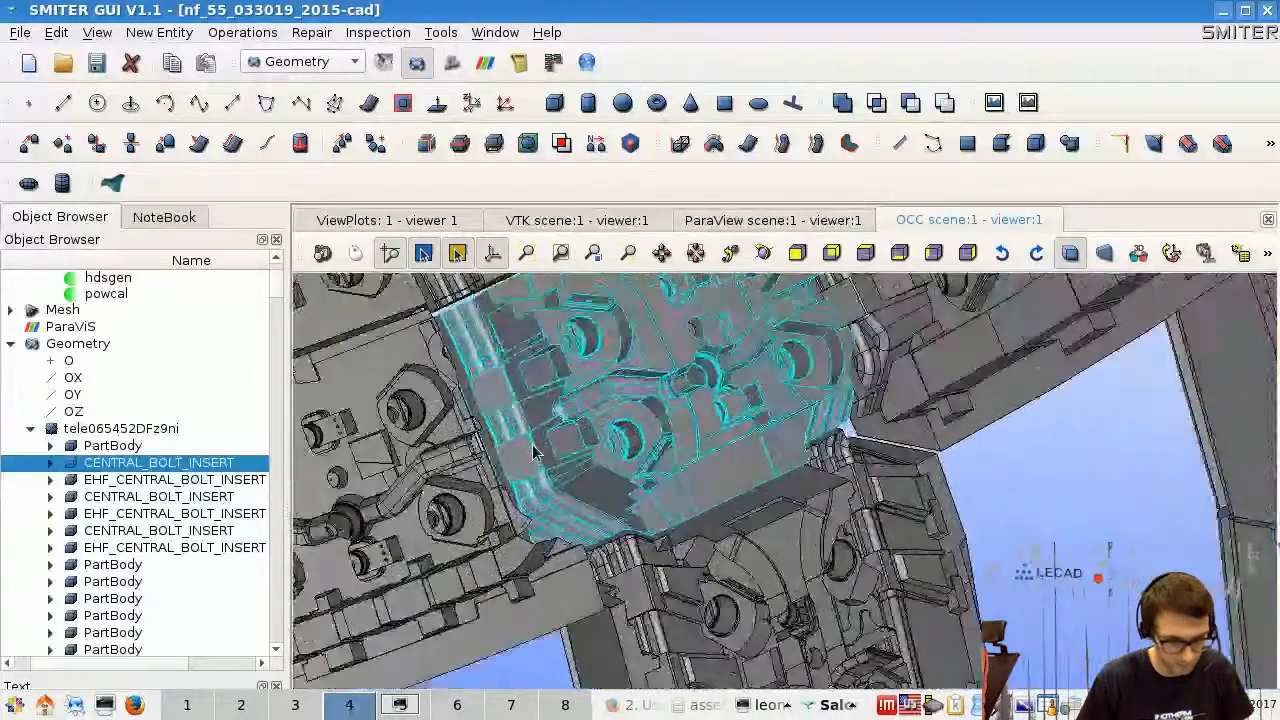
scroll(551, 400, "up", 5)
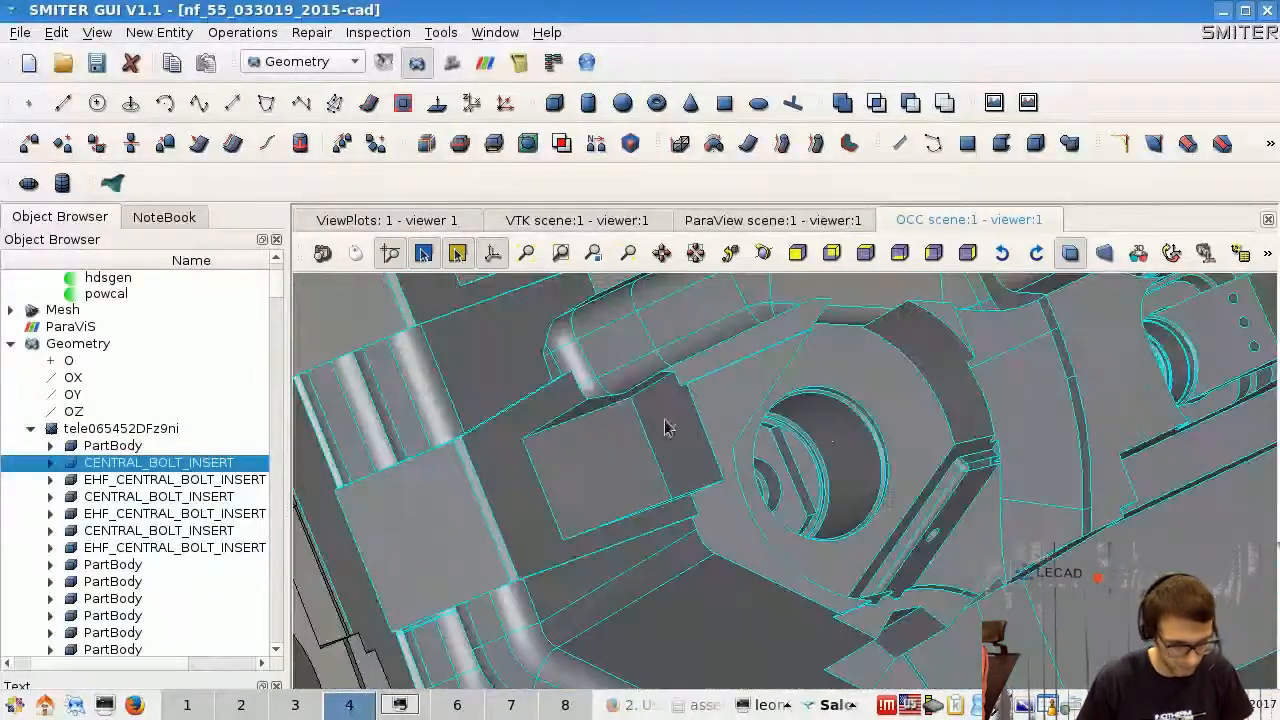
scroll(540, 450, "down", 10)
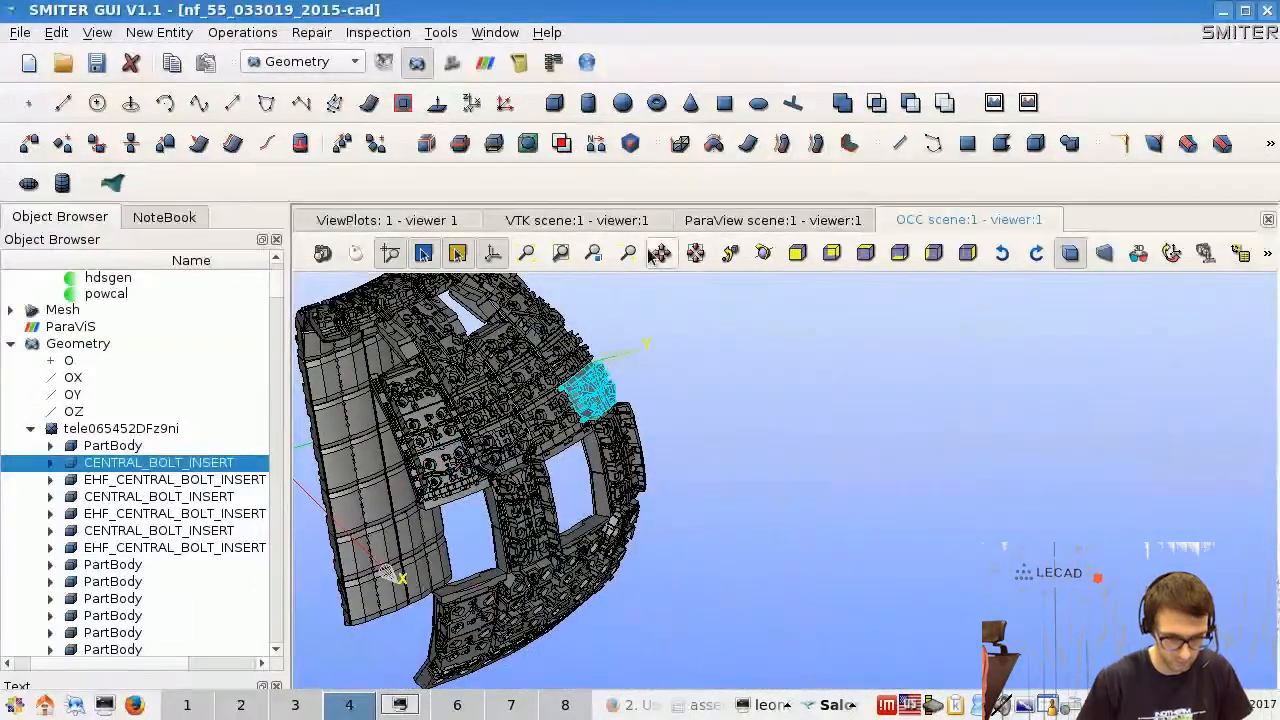
left_click_drag(521, 383, 776, 381)
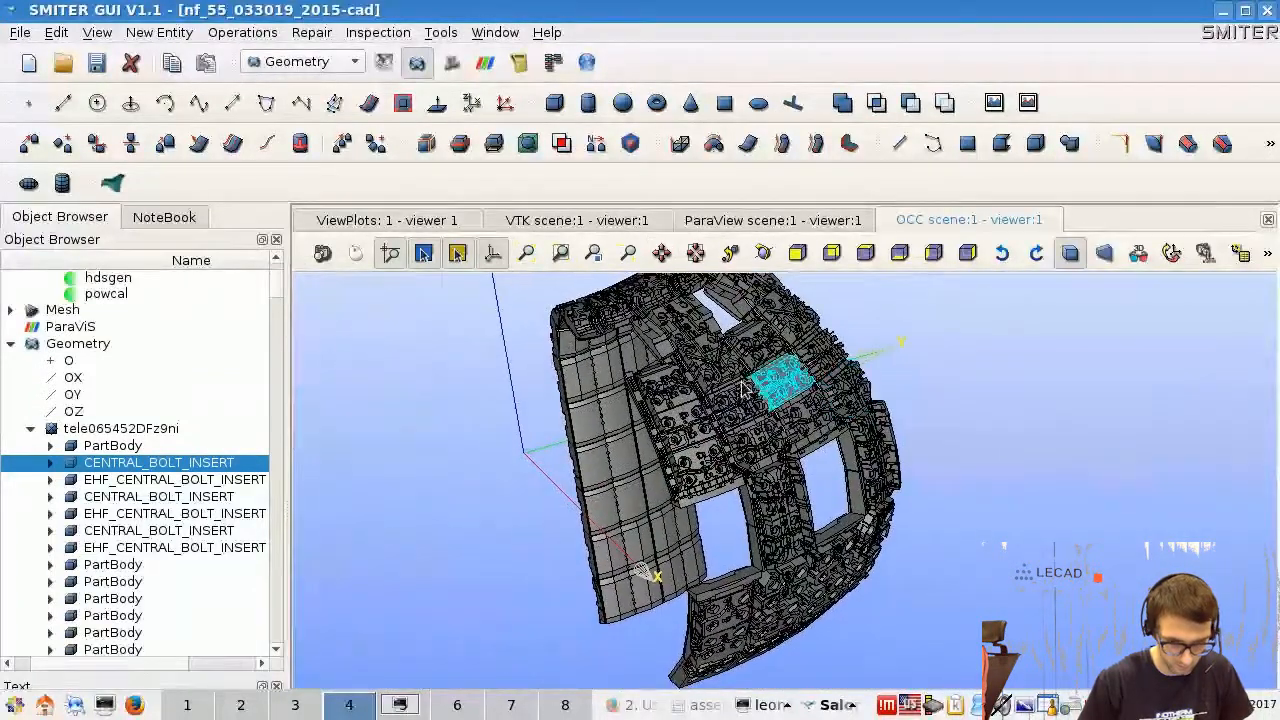
left_click(764, 254)
left_click_drag(645, 537, 1115, 622)
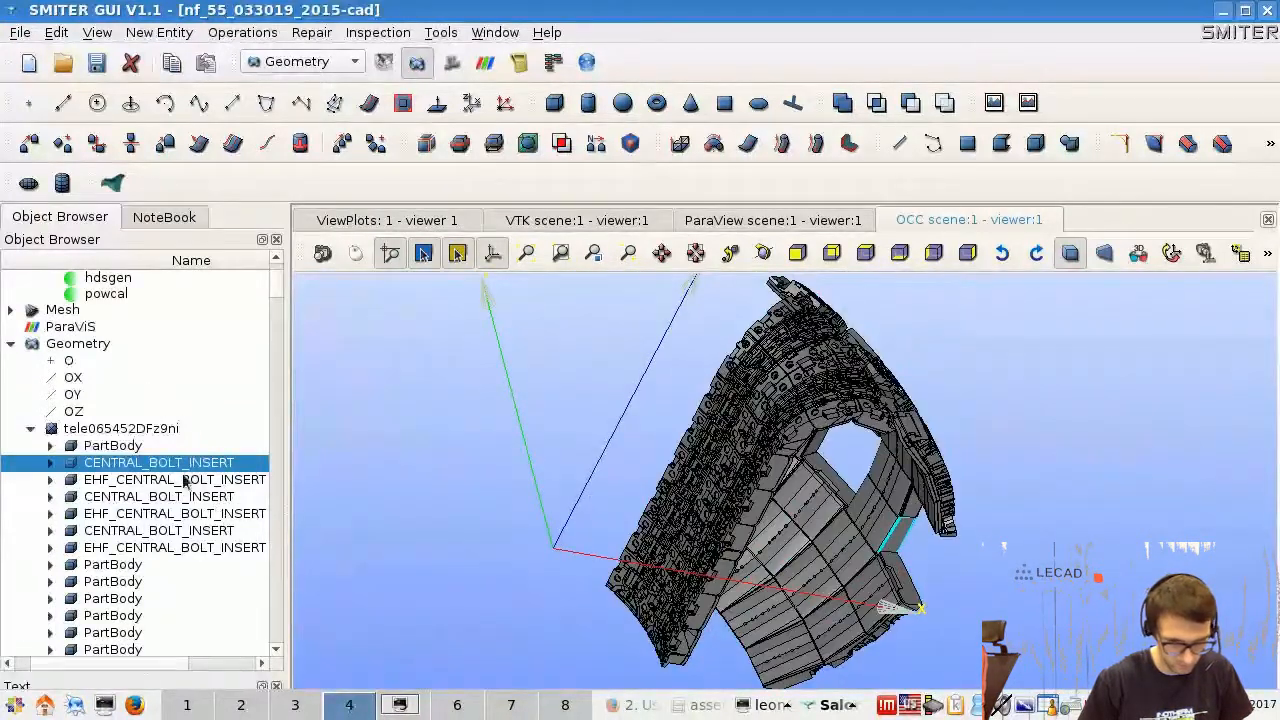
- Pick an inboard blanket module in the 3D model and locate its entry among the solids in the object tree
left_click(152, 499)
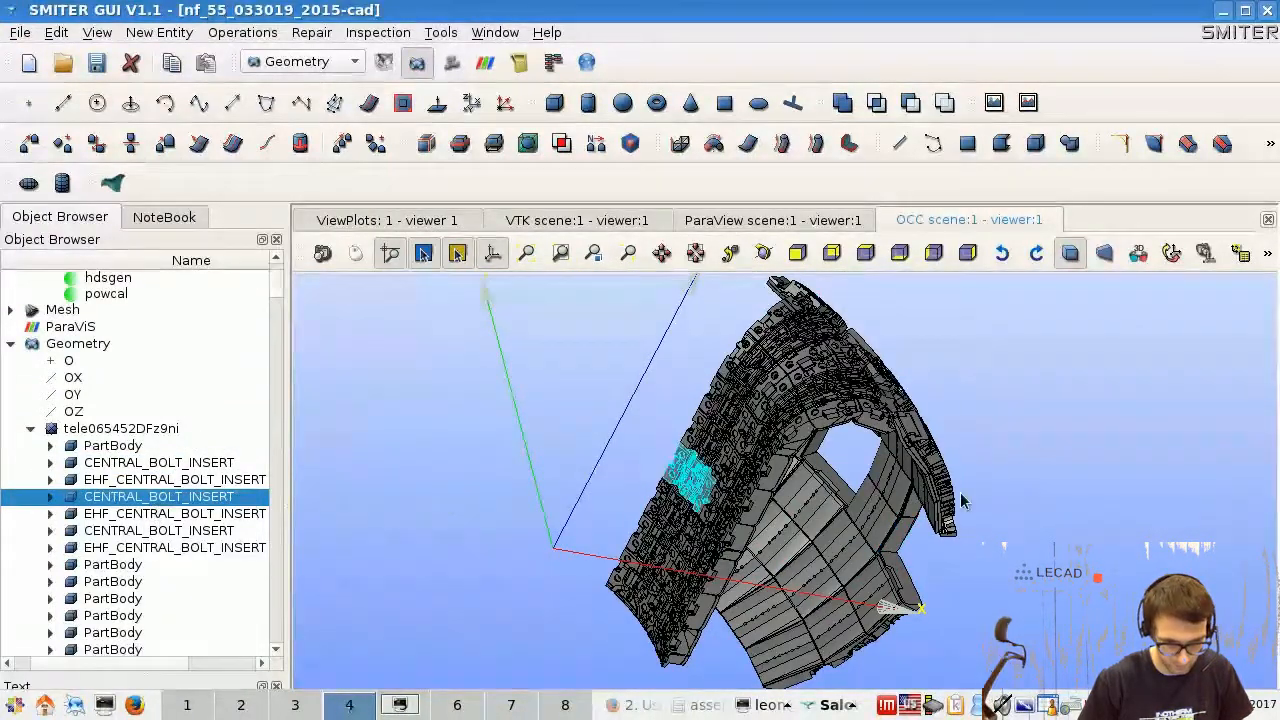
left_click(746, 512)
left_click_drag(276, 292, 275, 365)
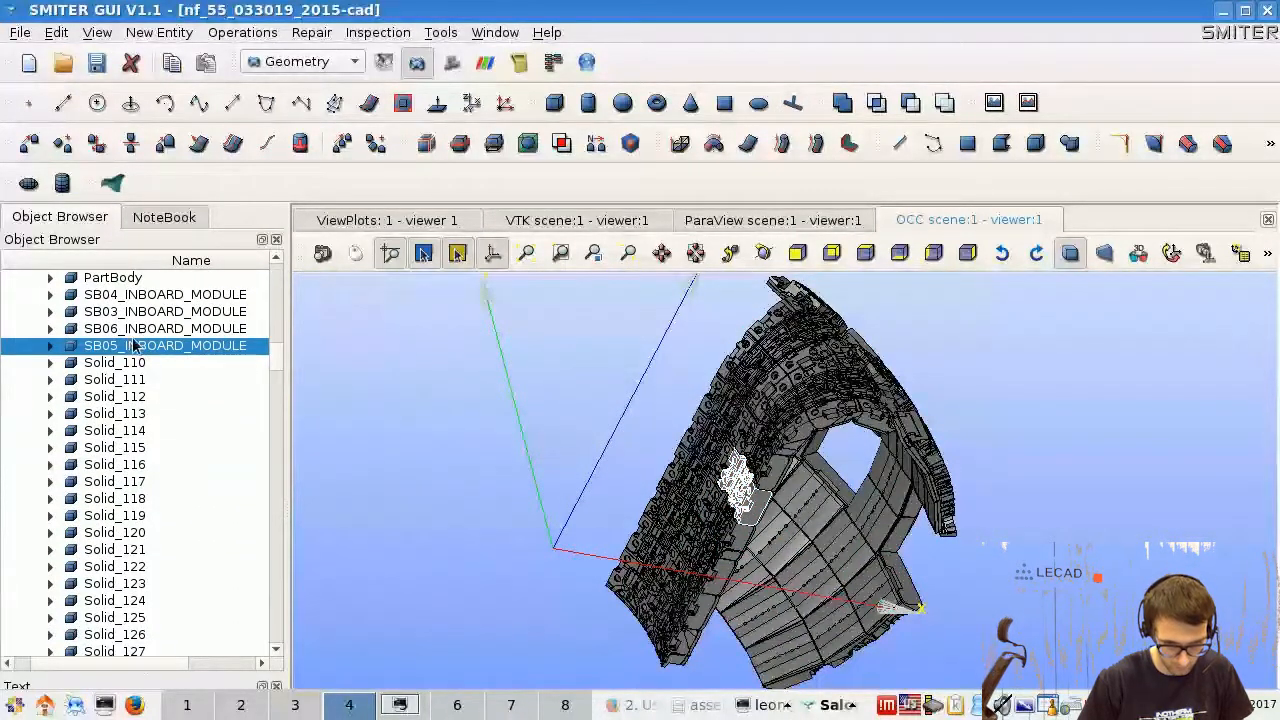
- Examine the selected SB05_INBOARD_MODULE up close and view its place in the whole blanket from the side, with the application window resized
scroll(735, 500, "up", 6)
scroll(734, 498, "up", 5)
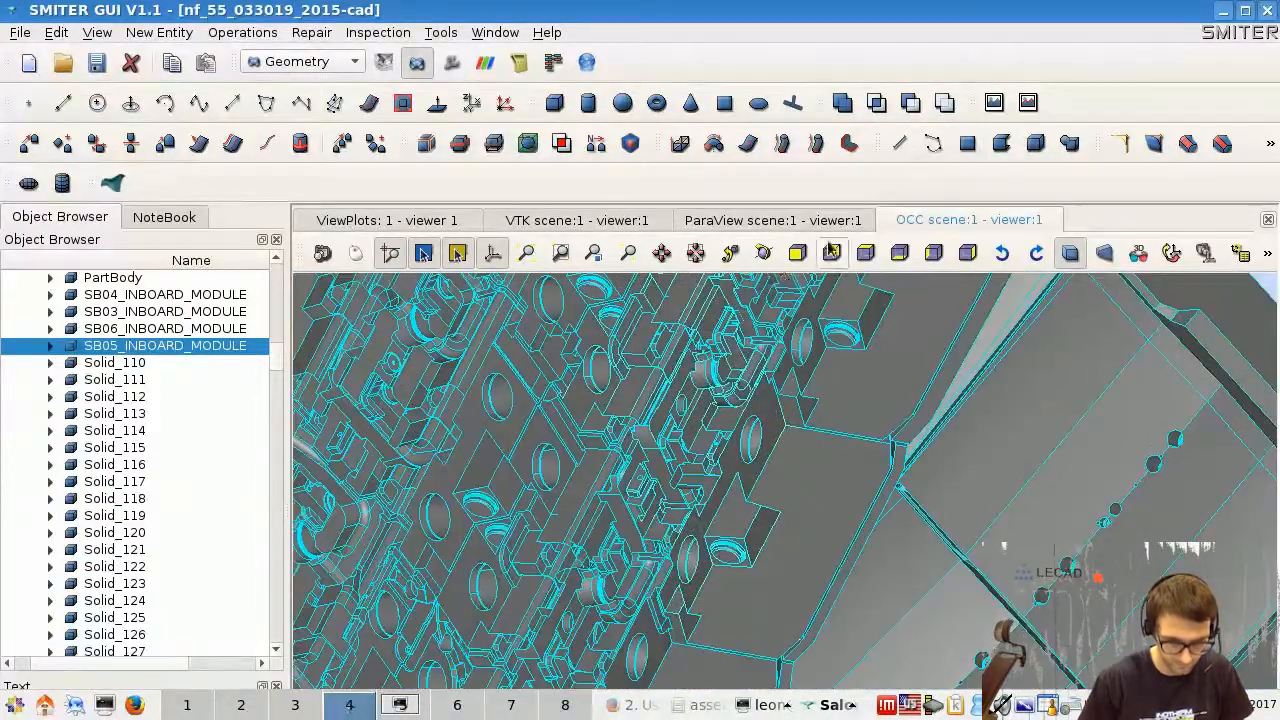
left_click(763, 255)
left_click_drag(716, 386, 800, 397)
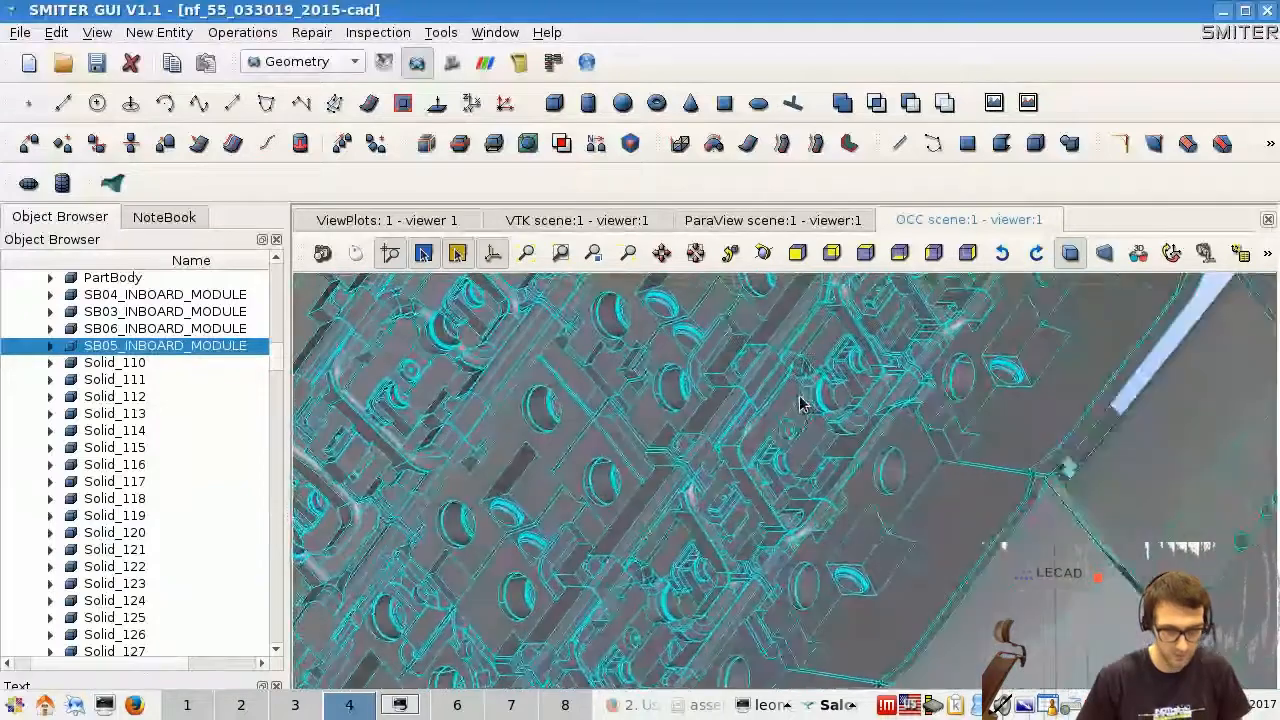
scroll(800, 403, "down", 5)
scroll(736, 351, "down", 12)
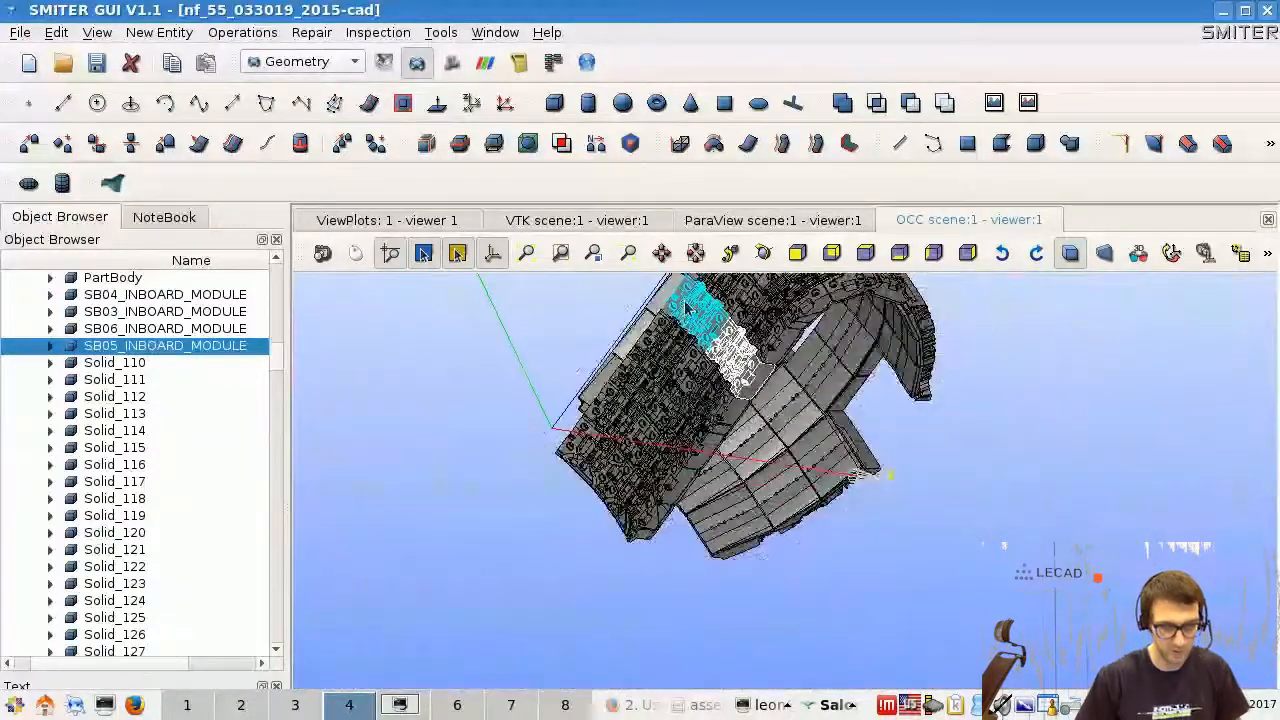
left_click(764, 258)
left_click_drag(789, 402, 458, 343)
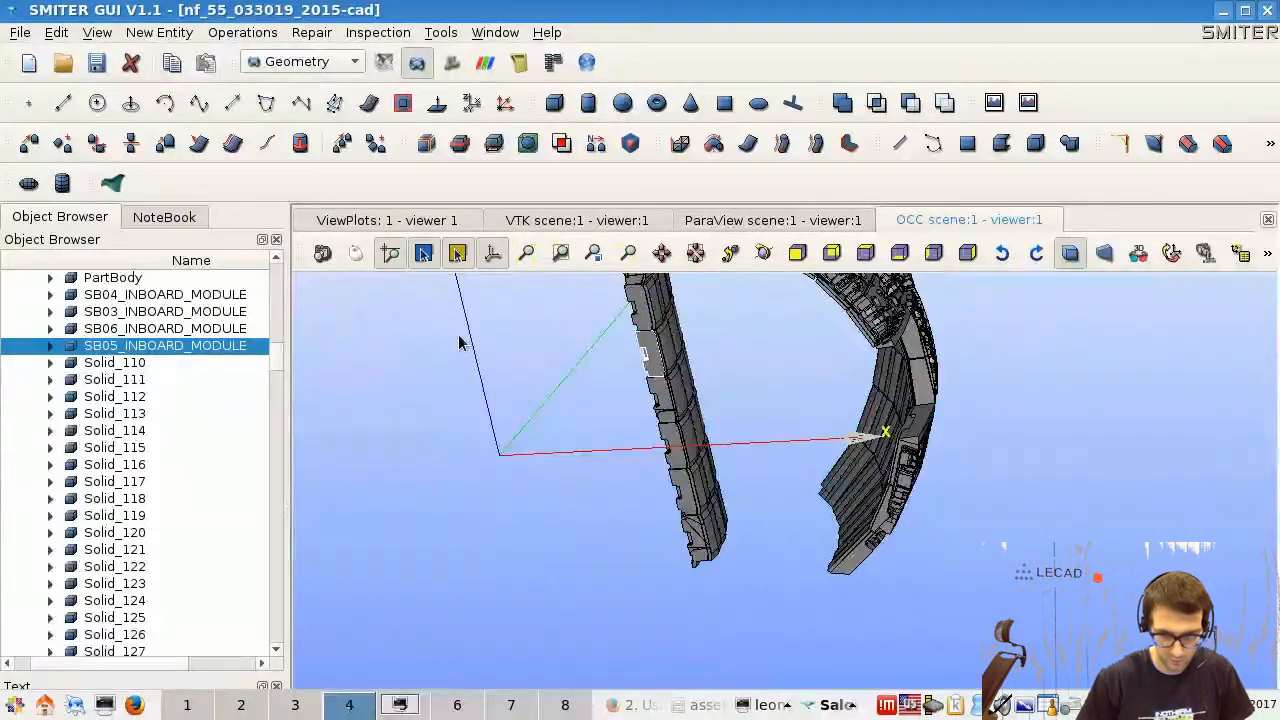
left_click(1246, 11)
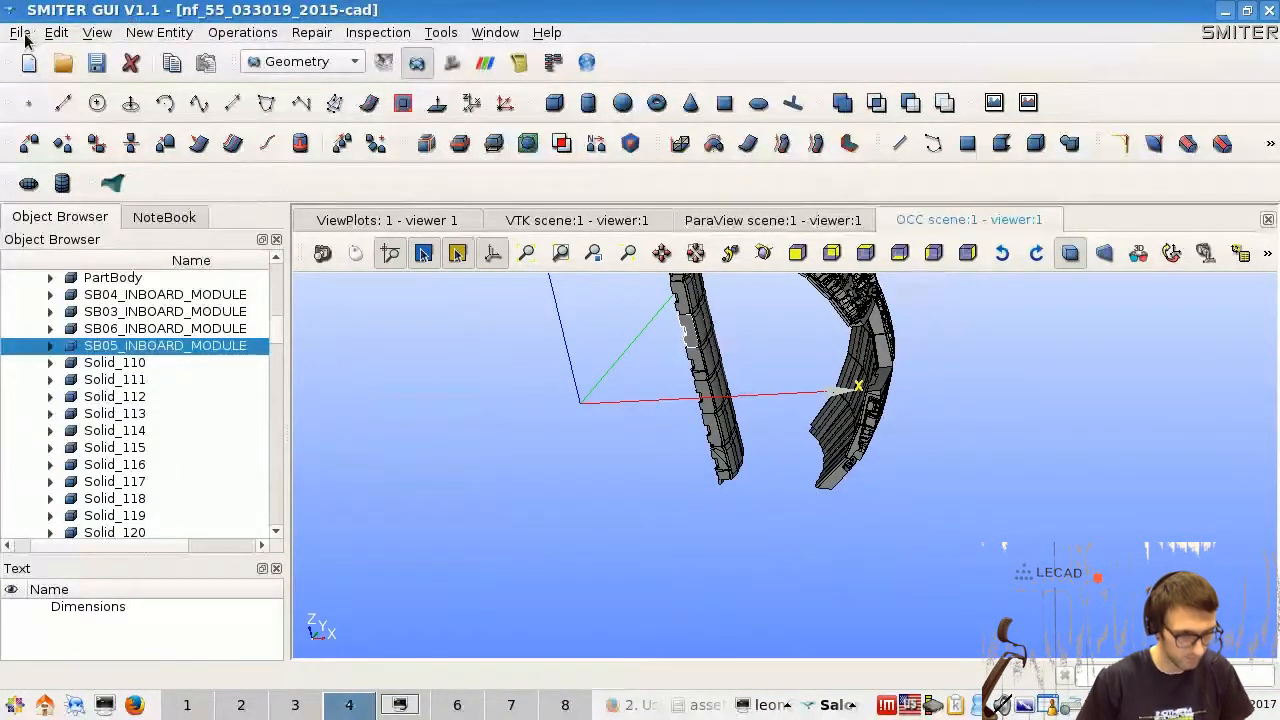
- Show the Python Console window in the workspace
left_click(97, 32)
mouse_move(126, 80)
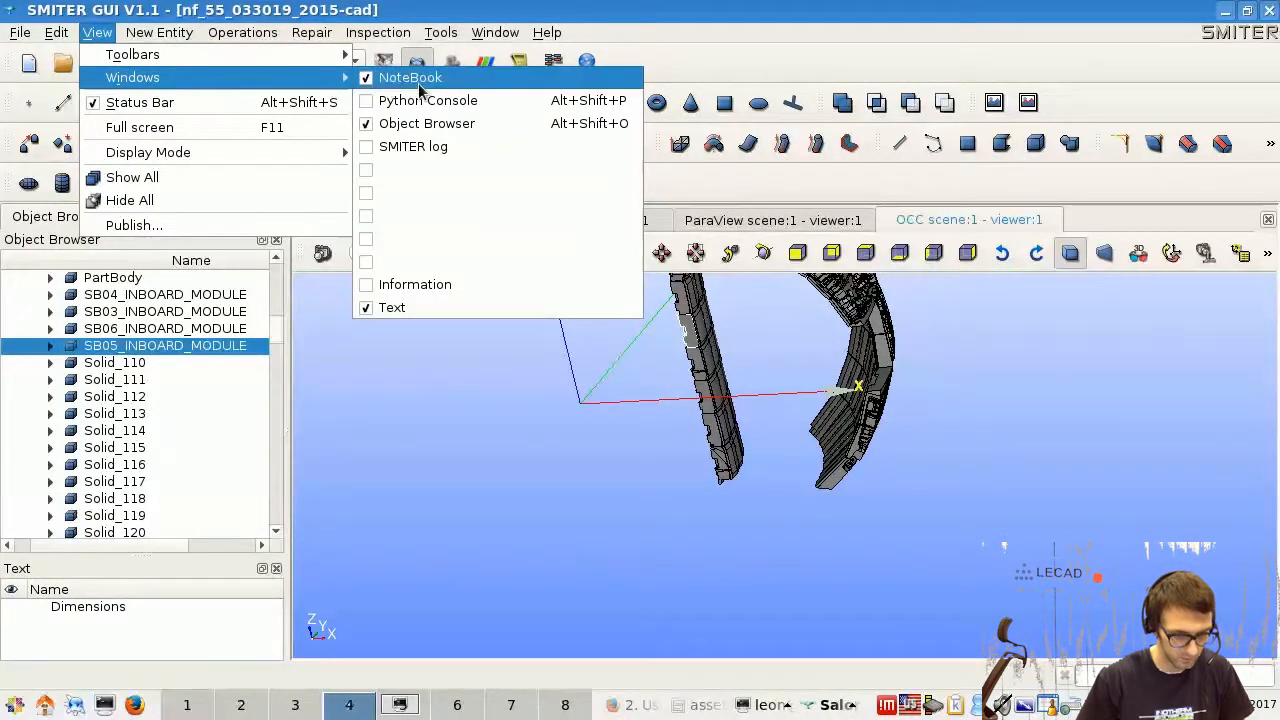
left_click(370, 104)
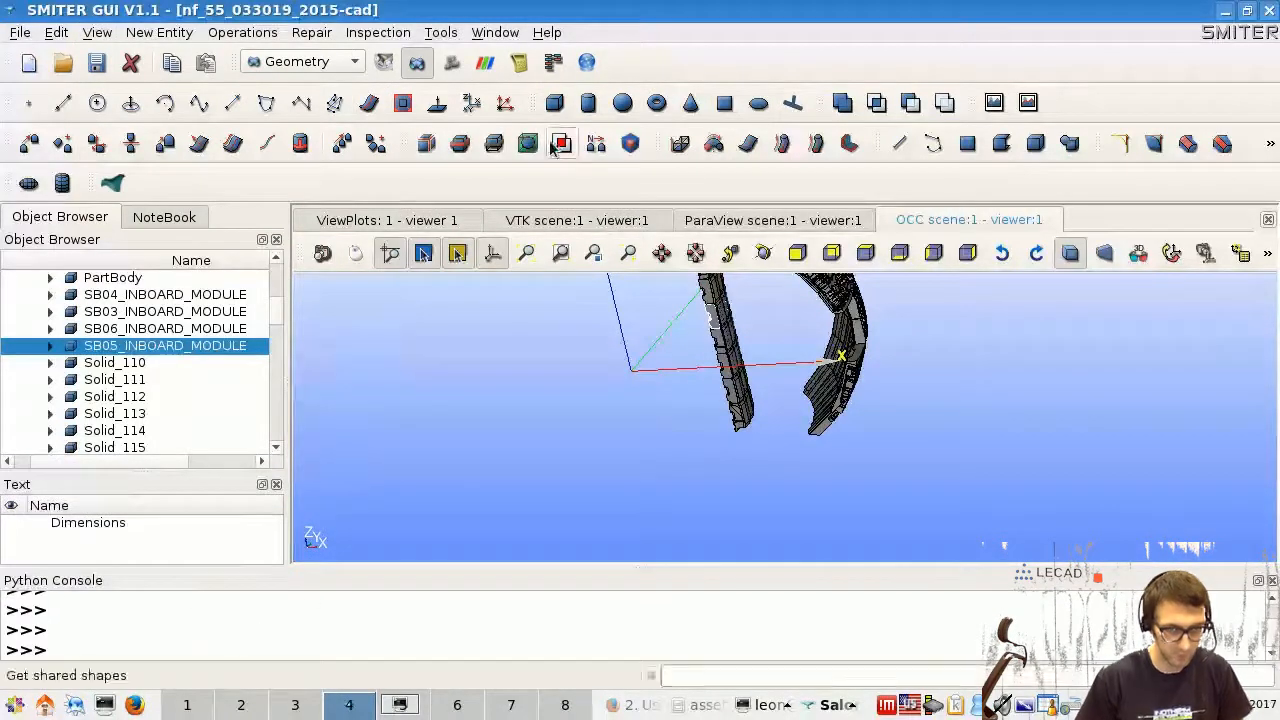
- Open the Smiter module documentation in Firefox and go to the HOWTO "Using IOR in ParaViS plugins"
left_click(542, 38)
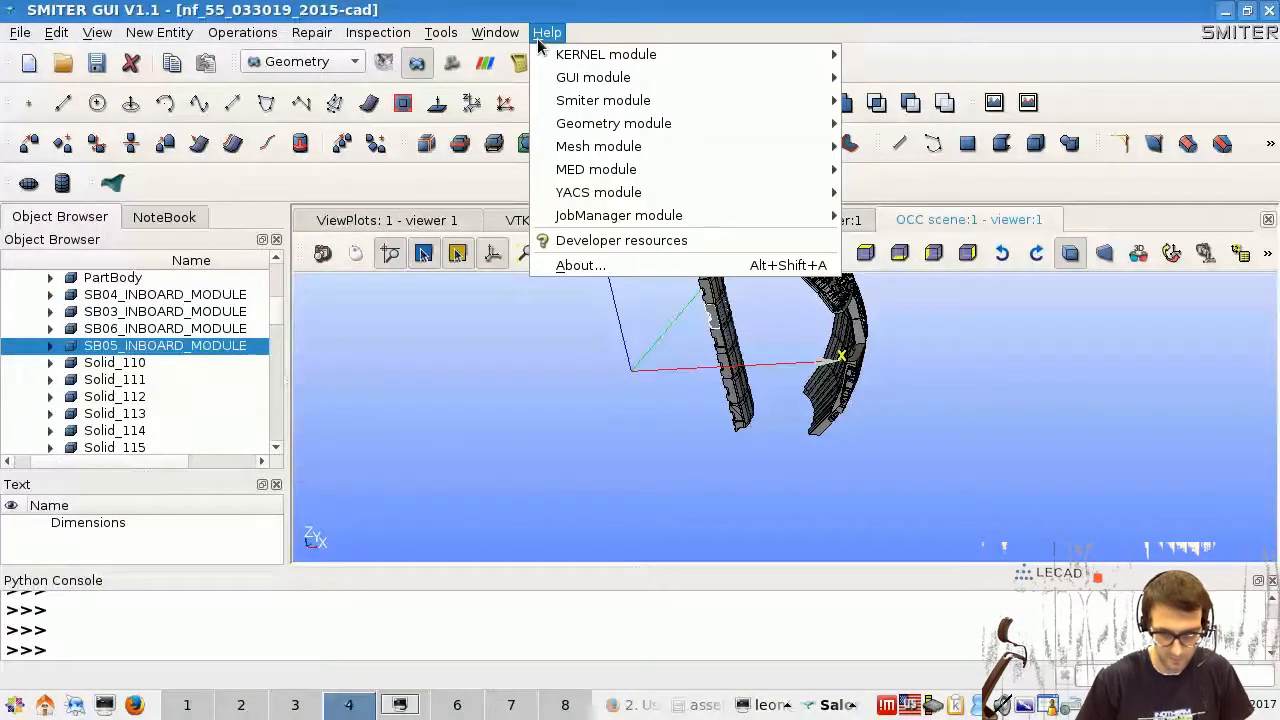
mouse_move(634, 100)
left_click(903, 100)
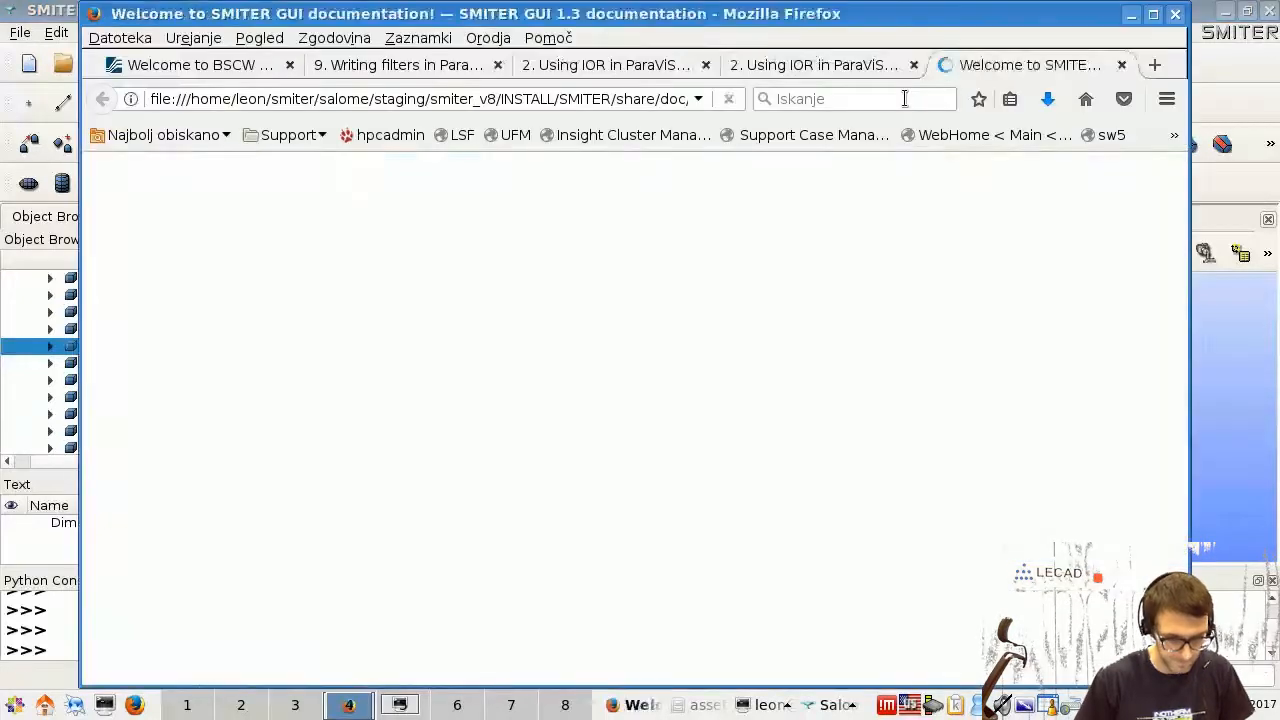
scroll(697, 348, "down", 3)
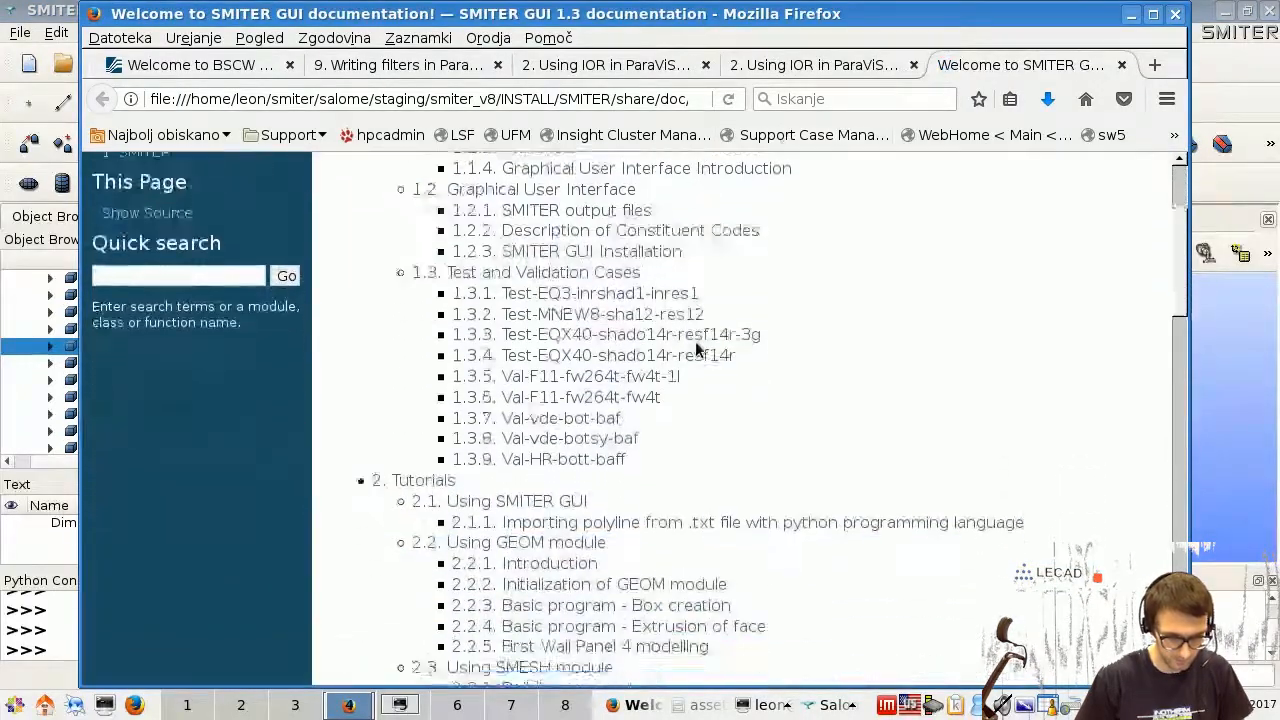
scroll(697, 348, "down", 5)
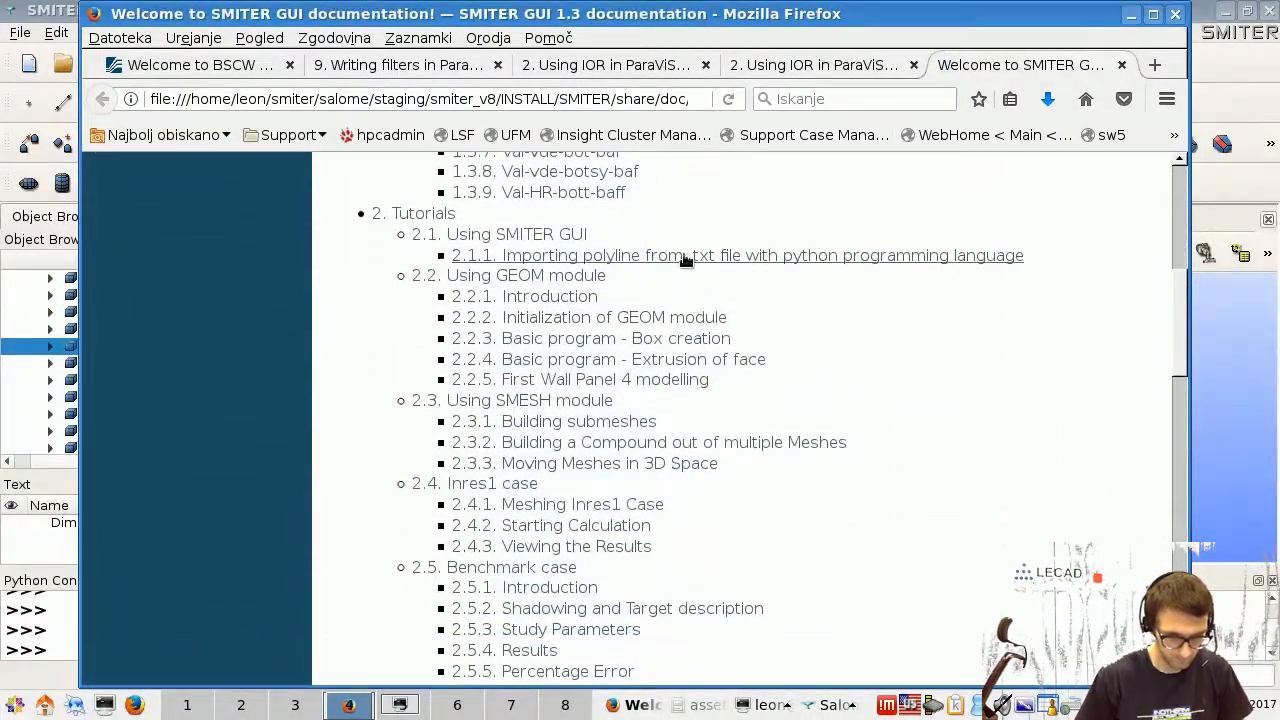
scroll(684, 257, "down", 5)
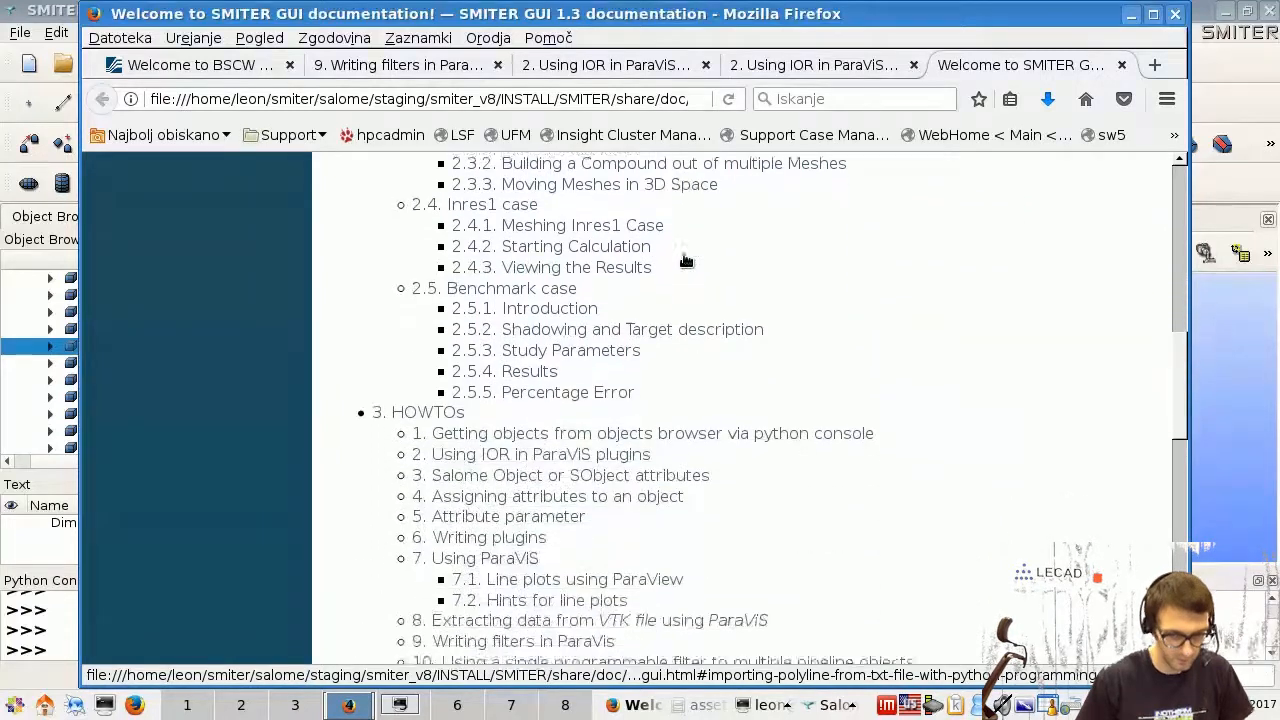
scroll(685, 260, "down", 1)
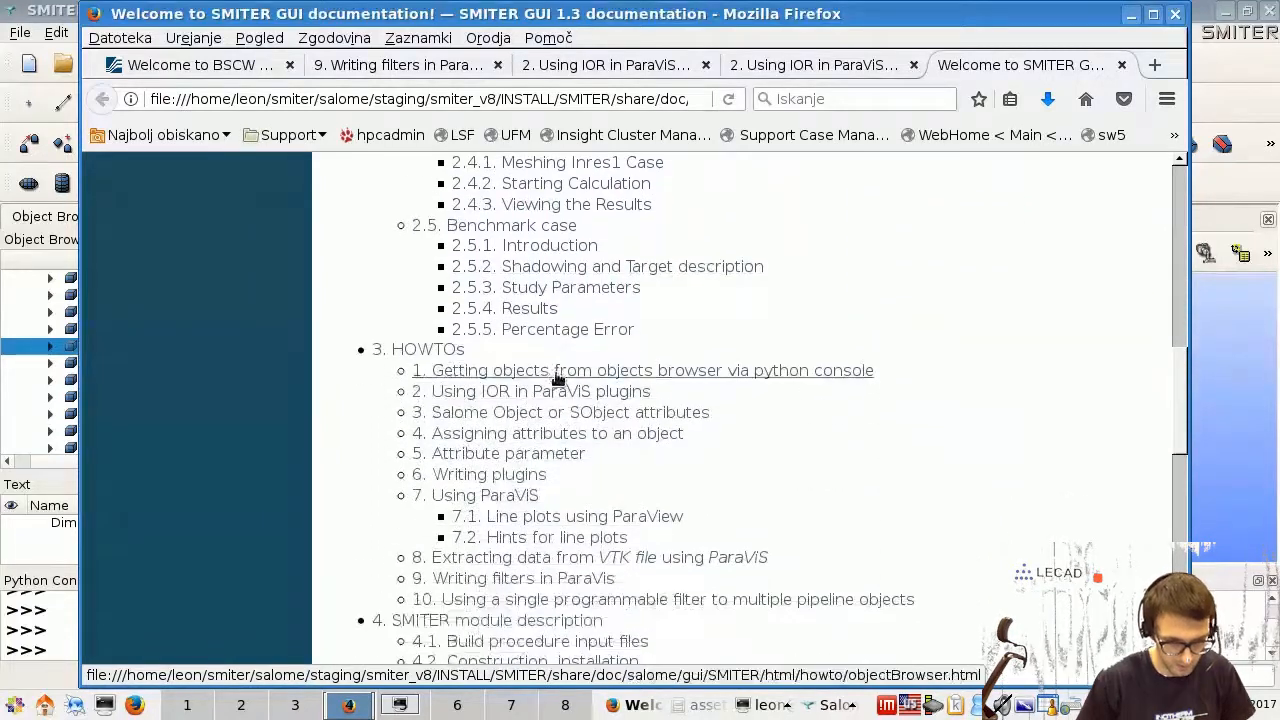
left_click(494, 393)
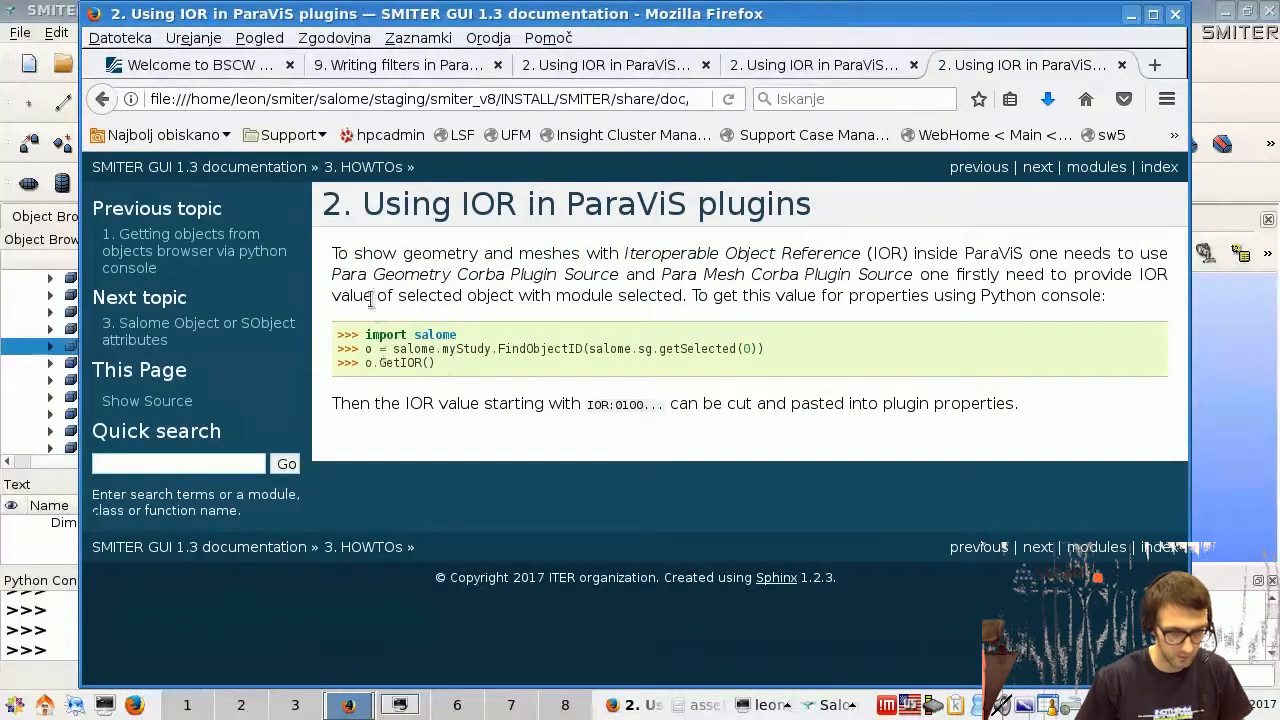
- Copy the line "import salome" from the documentation example and run it in the SMITER Python console
left_click_drag(366, 335, 453, 336)
key("ctrl+c")
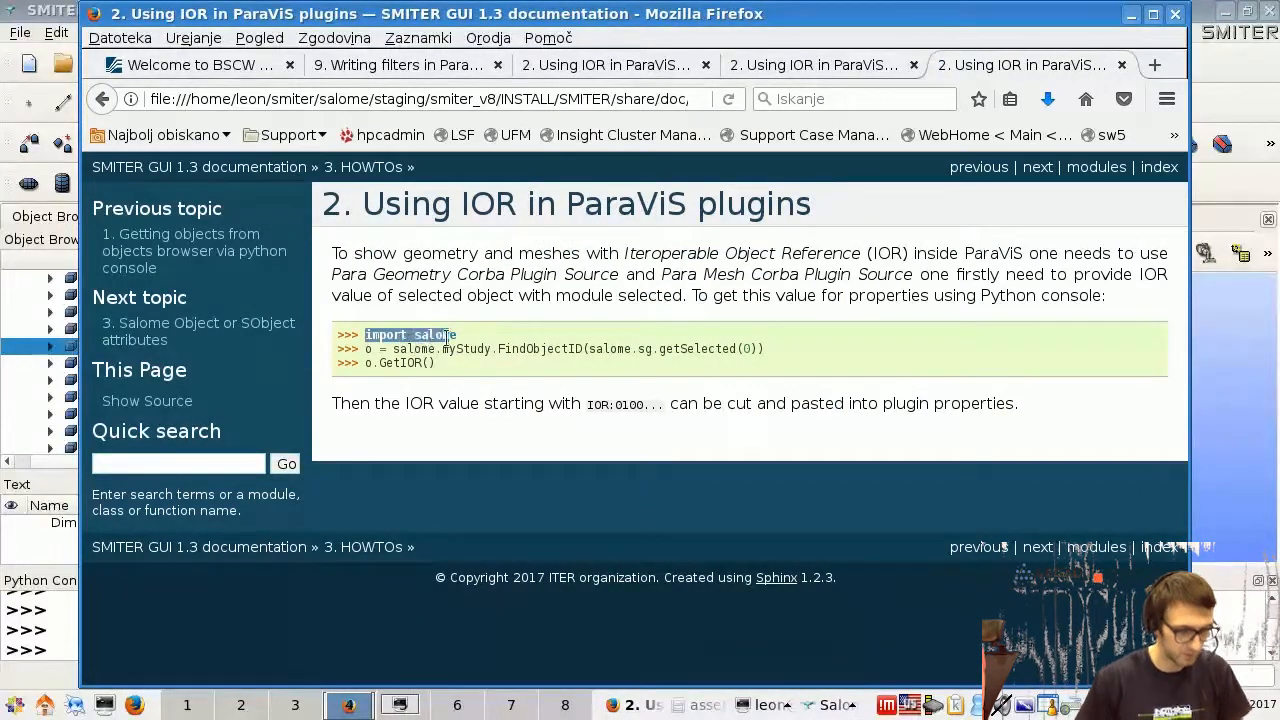
left_click_drag(366, 336, 386, 347)
left_click(57, 613)
left_click_drag(822, 20, 908, 19)
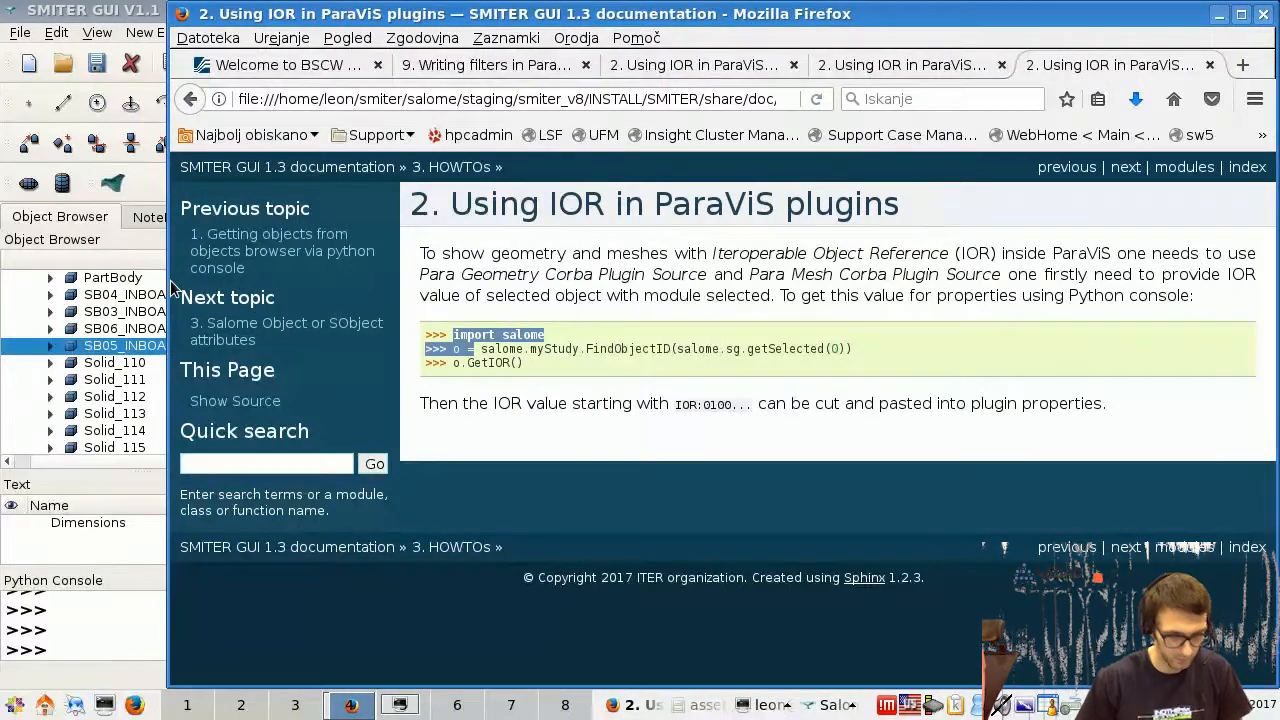
left_click(516, 346)
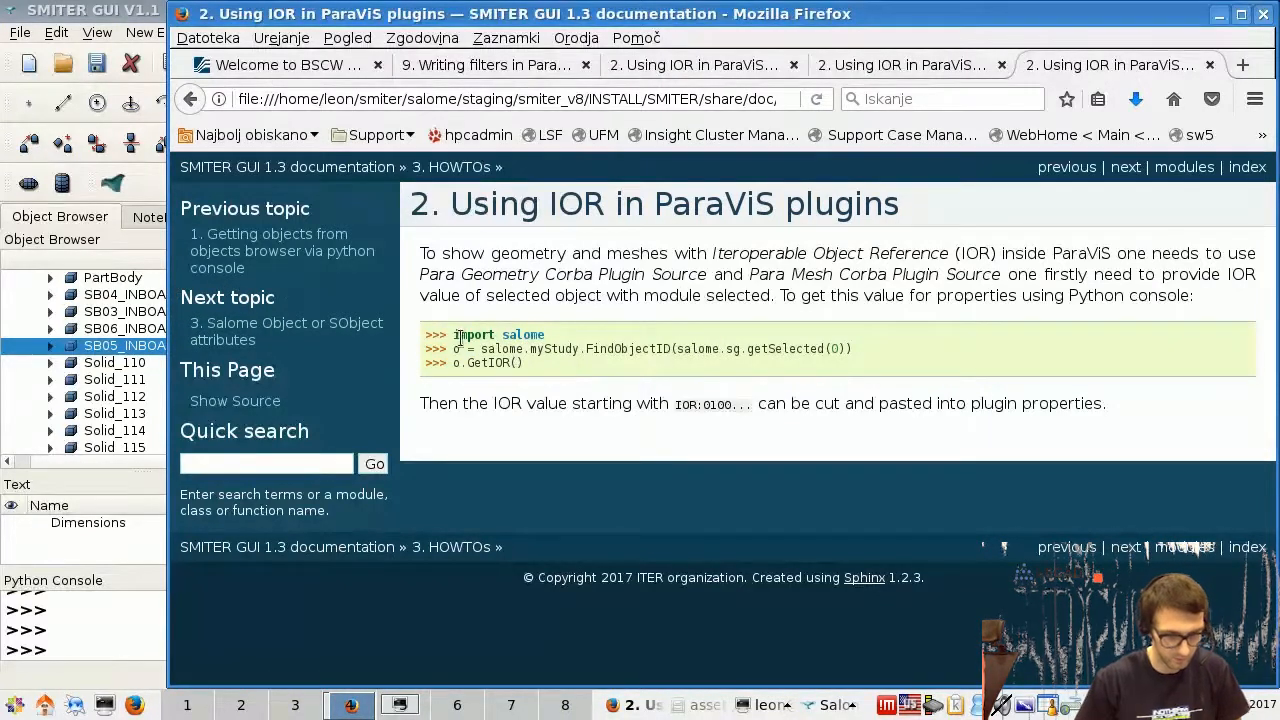
left_click_drag(454, 334, 537, 336)
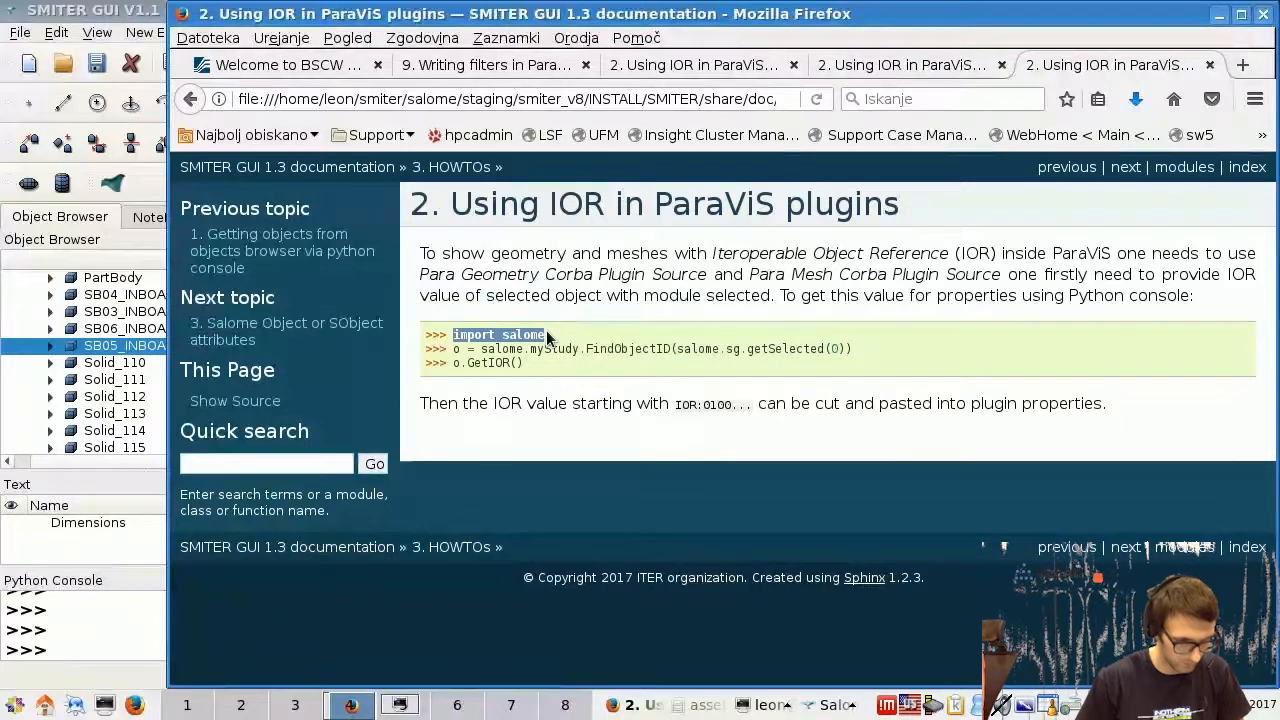
left_click(70, 610)
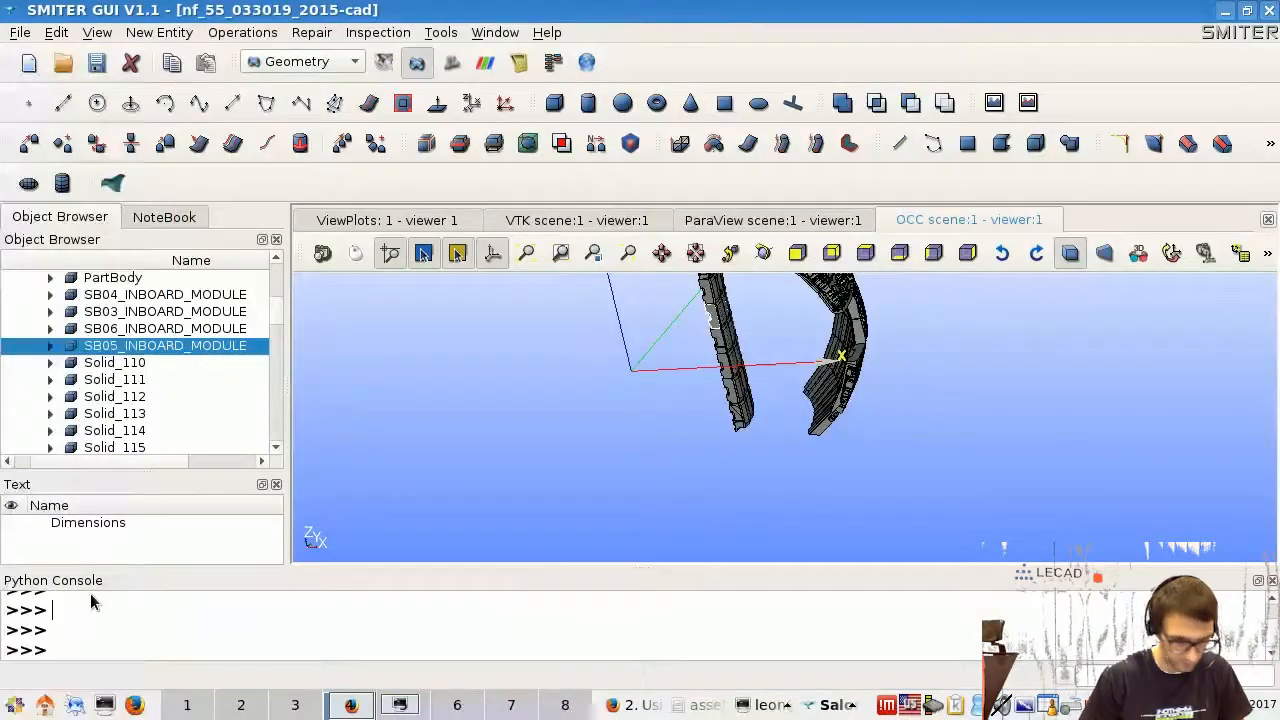
key("ctrl+v")
key("Return")
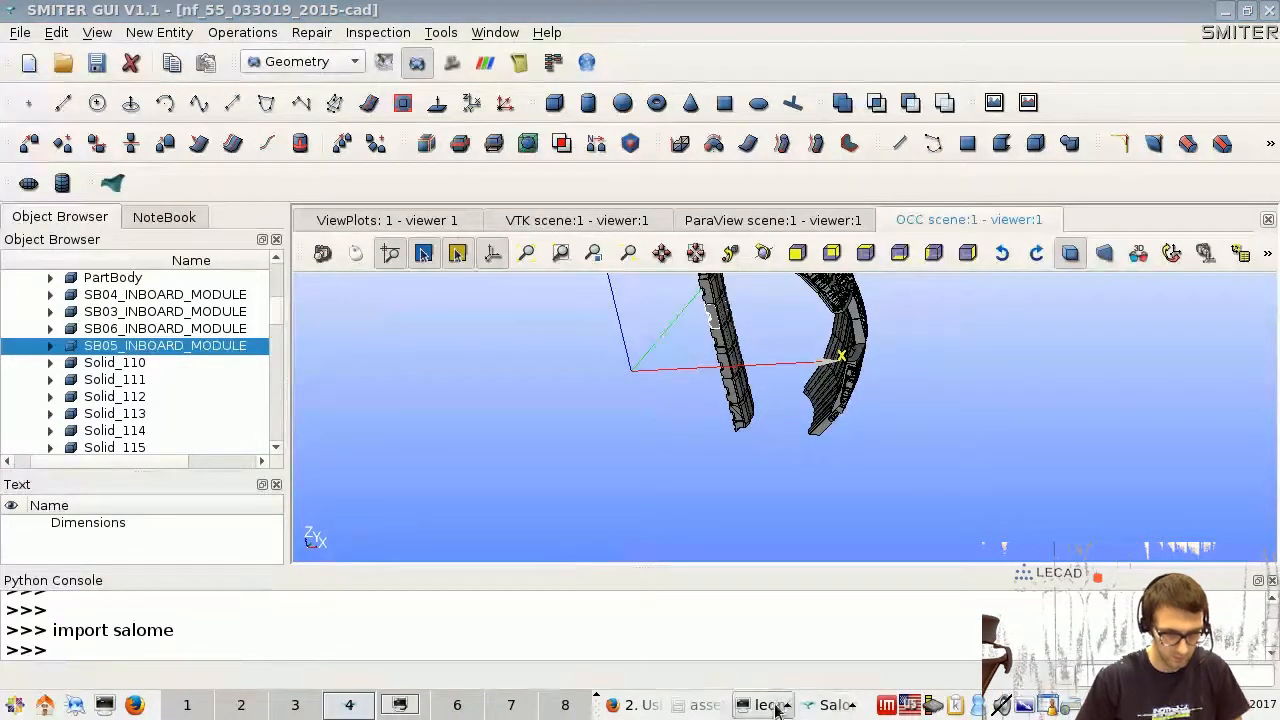
- Copy "o = salome.myStudy.FindObjectID(salome.sg.getSelected(0))" from the documentation and run it in the Python console for the selected SB05_INBOARD_MODULE
left_click(632, 705)
left_click_drag(453, 349, 866, 352)
key("ctrl+c")
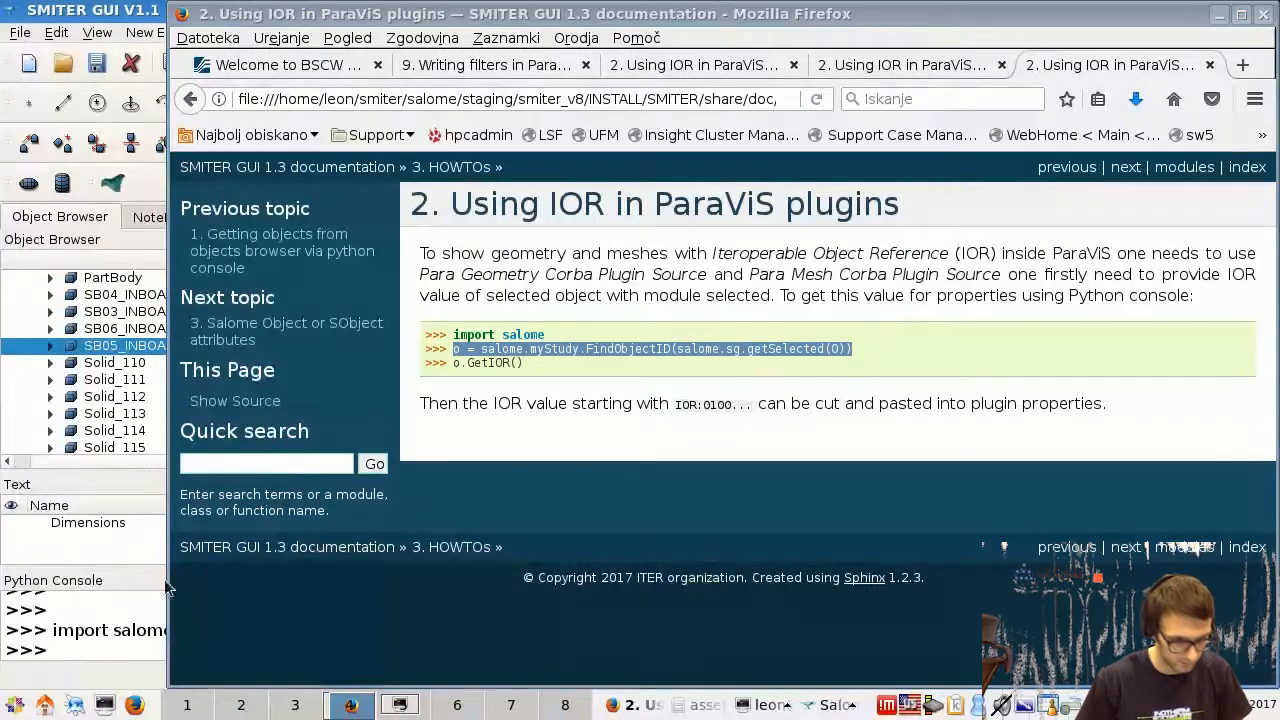
left_click(88, 652)
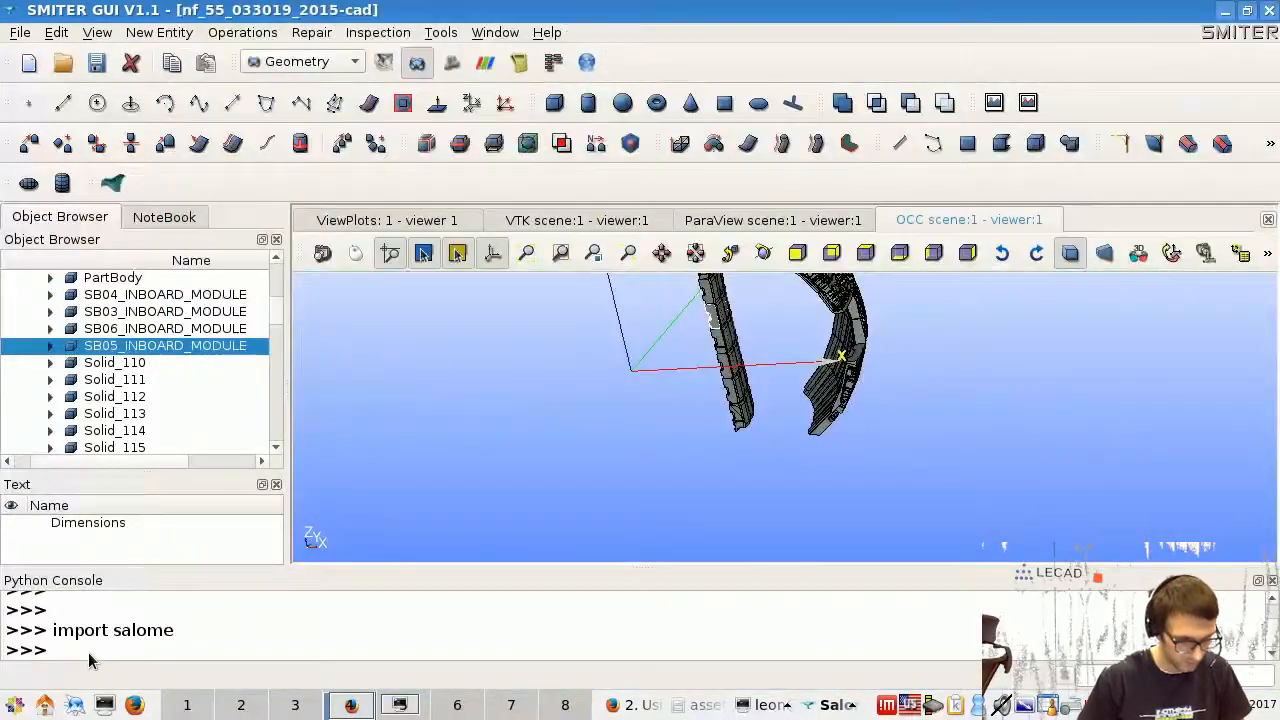
key("ctrl+v")
key("Return")
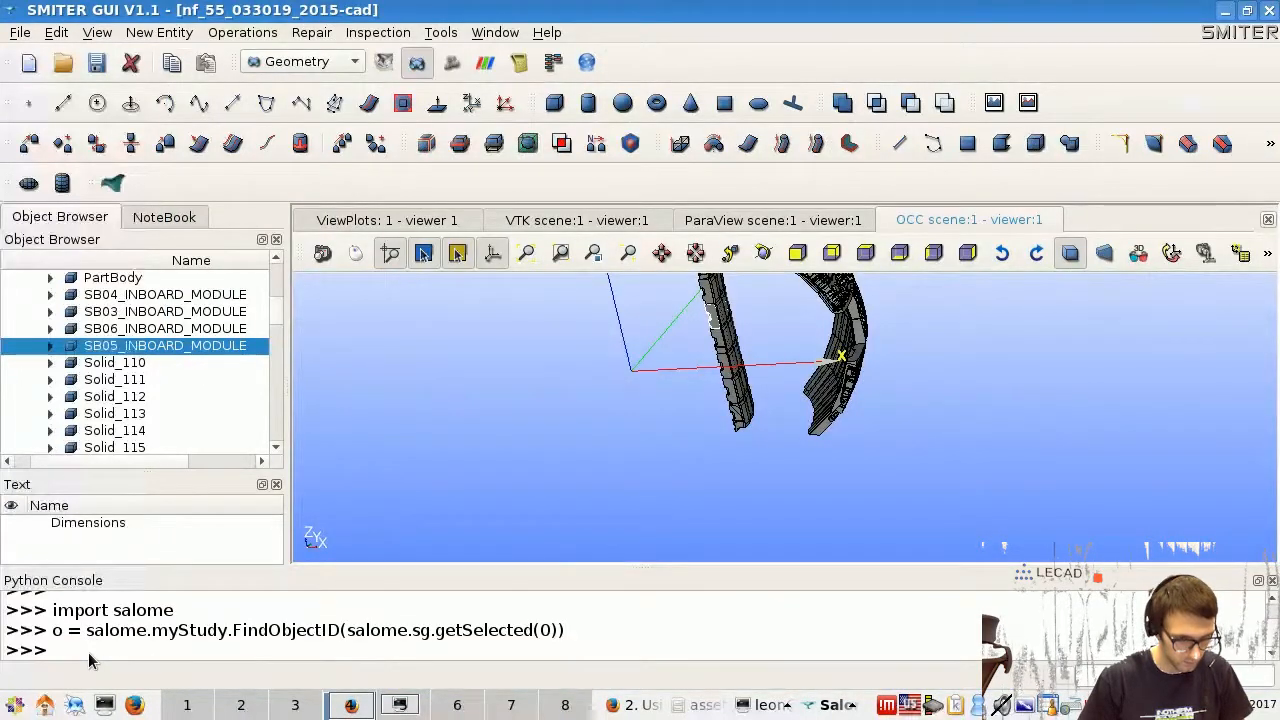
- Select the parent model tele065452DFz9ni in the object tree and rerun the FindObjectID command to assign it to o
scroll(280, 293, "up", 3)
scroll(280, 293, "up", 10)
scroll(276, 294, "down", 4)
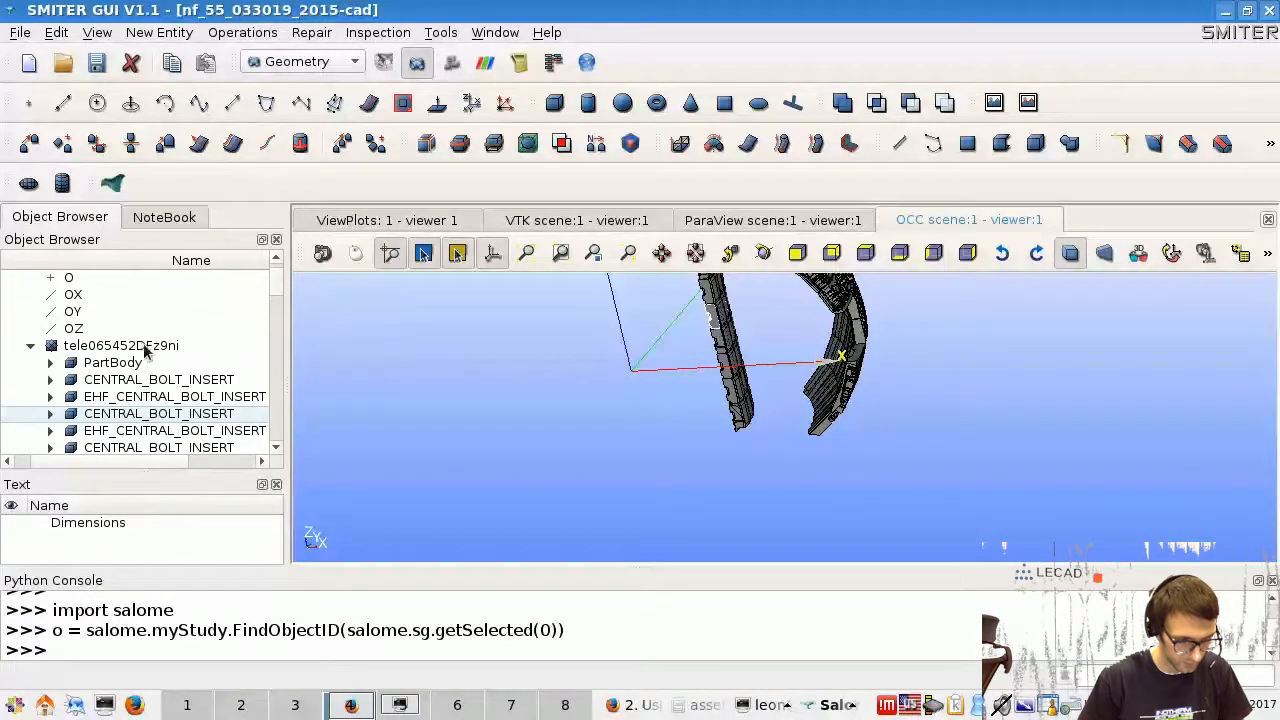
left_click(148, 350)
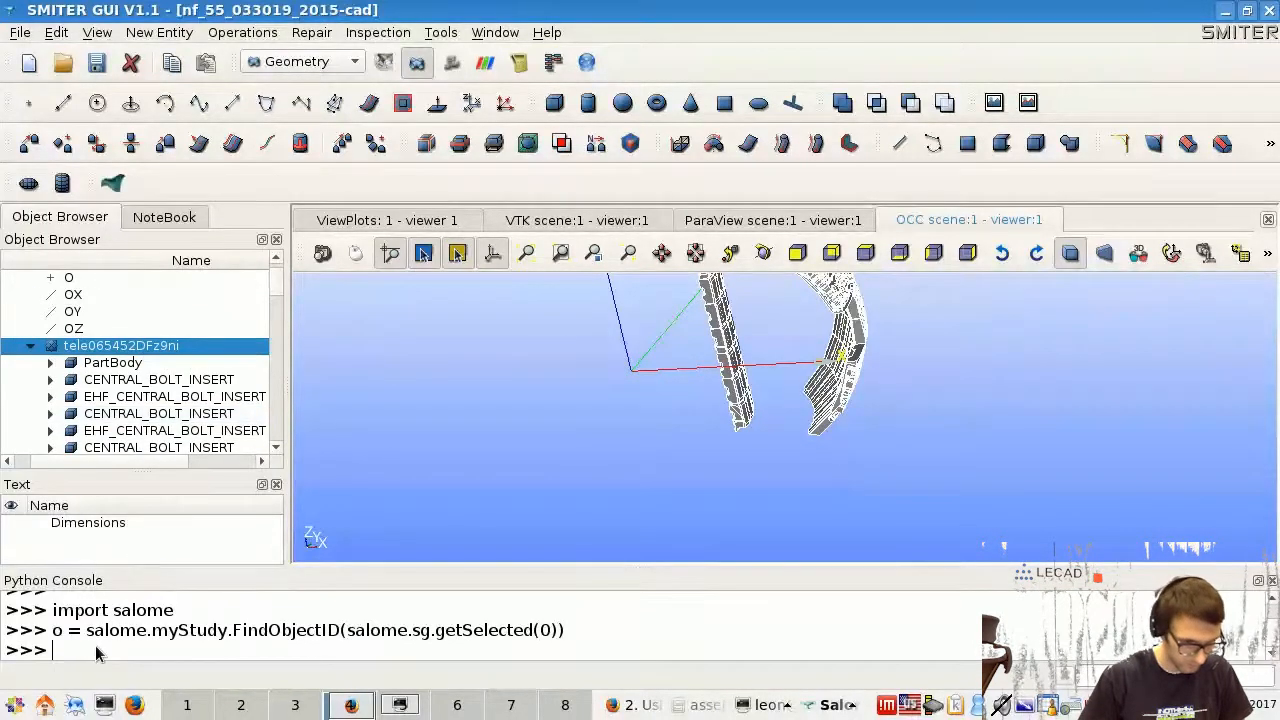
key("Up")
key("Return")
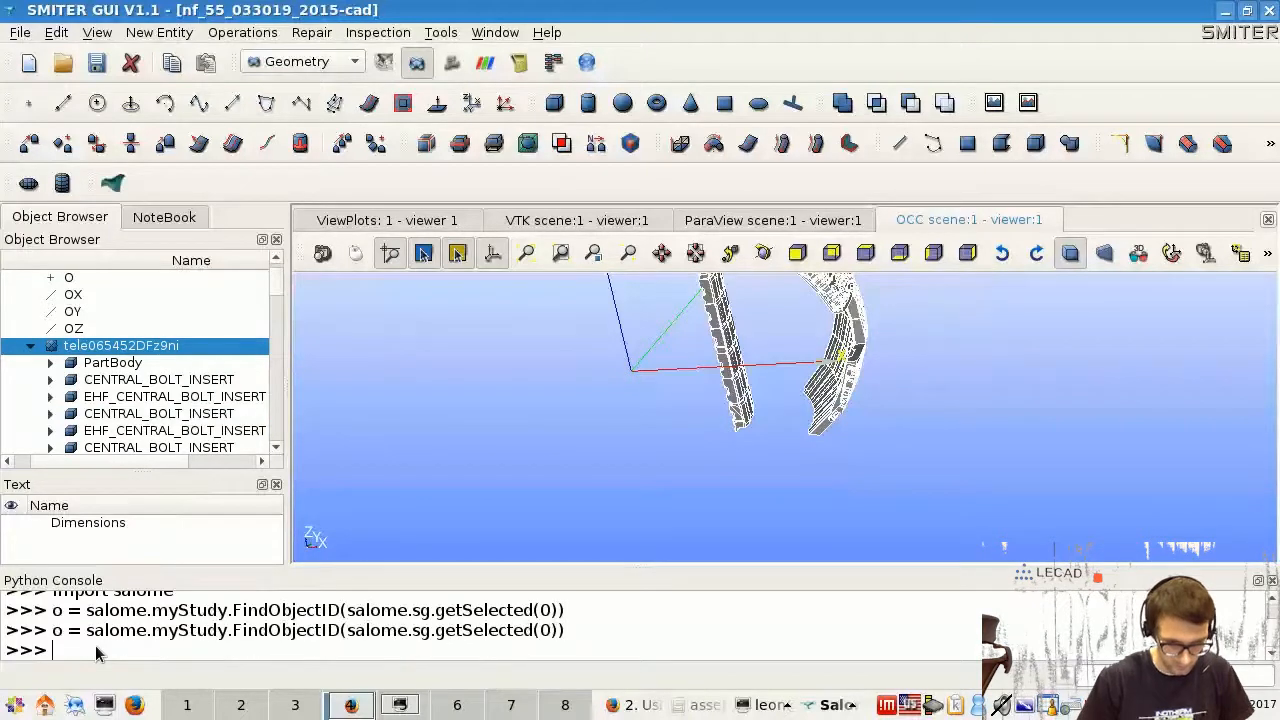
- Copy "o.GetIOR()" from the documentation example and run it in the Python console
left_click(632, 705)
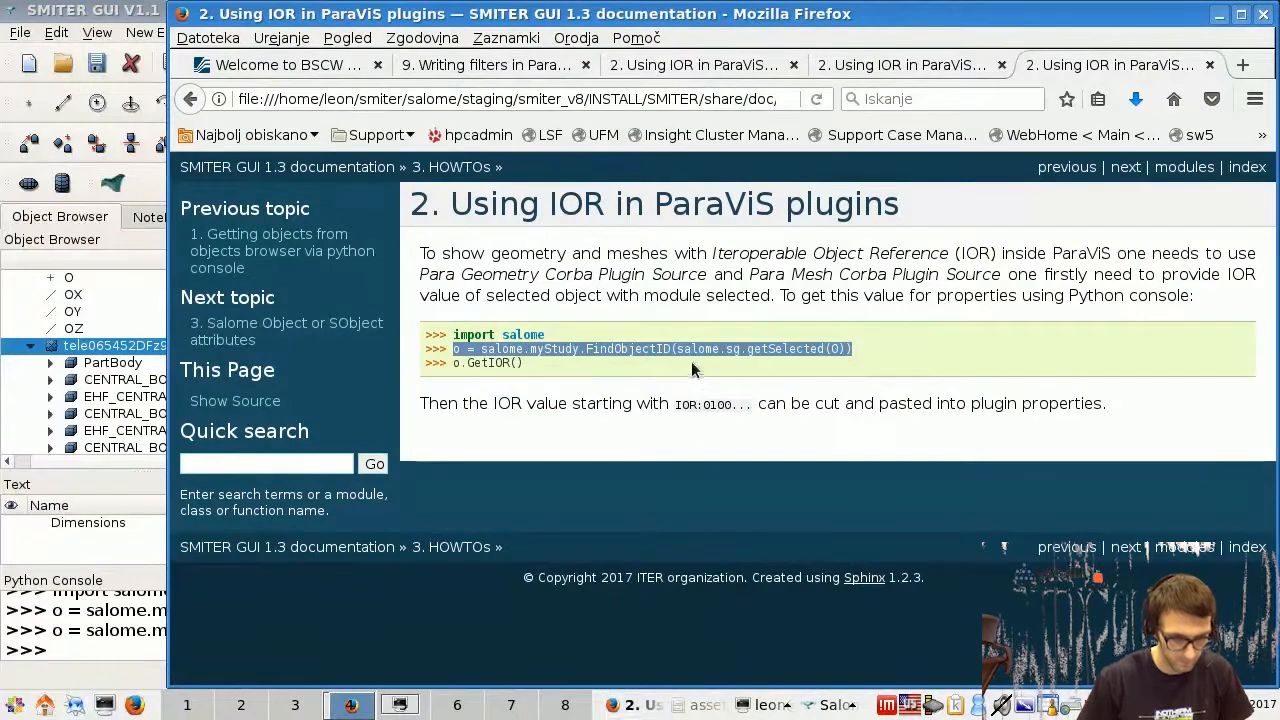
left_click(690, 363)
left_click_drag(456, 363, 527, 368)
key("ctrl+c")
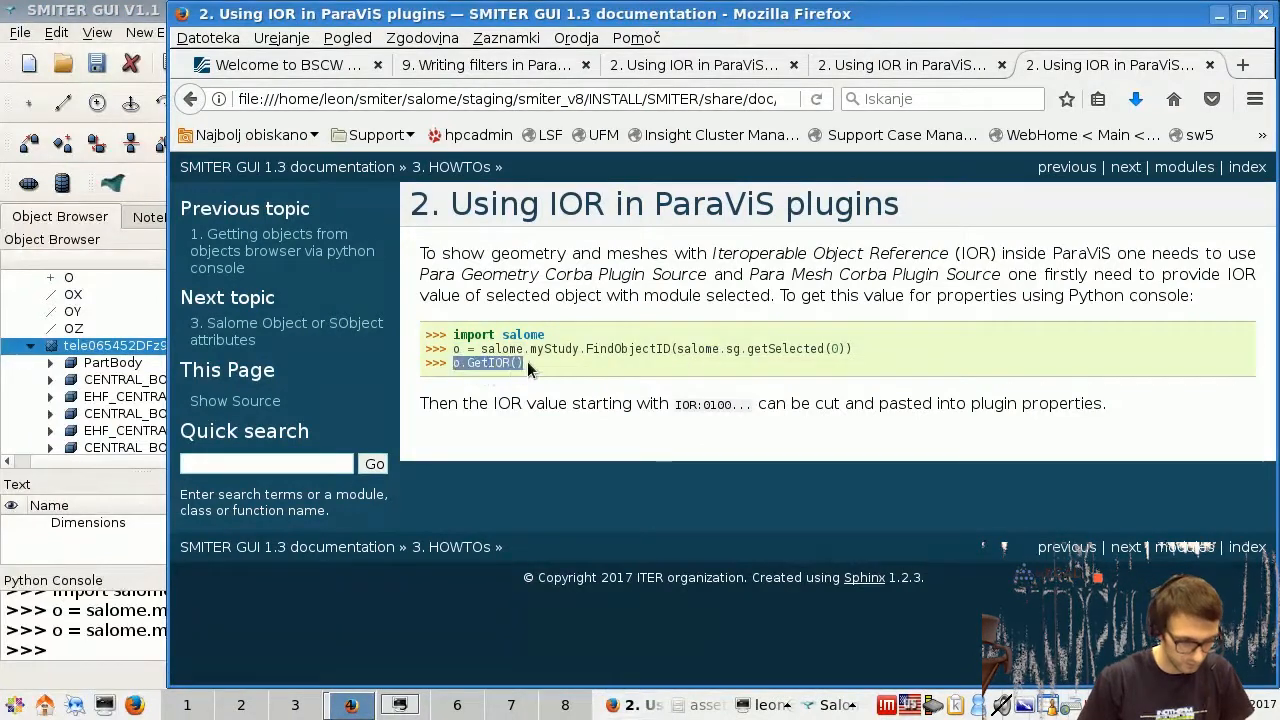
left_click(78, 643)
key("ctrl+v")
key("Return")
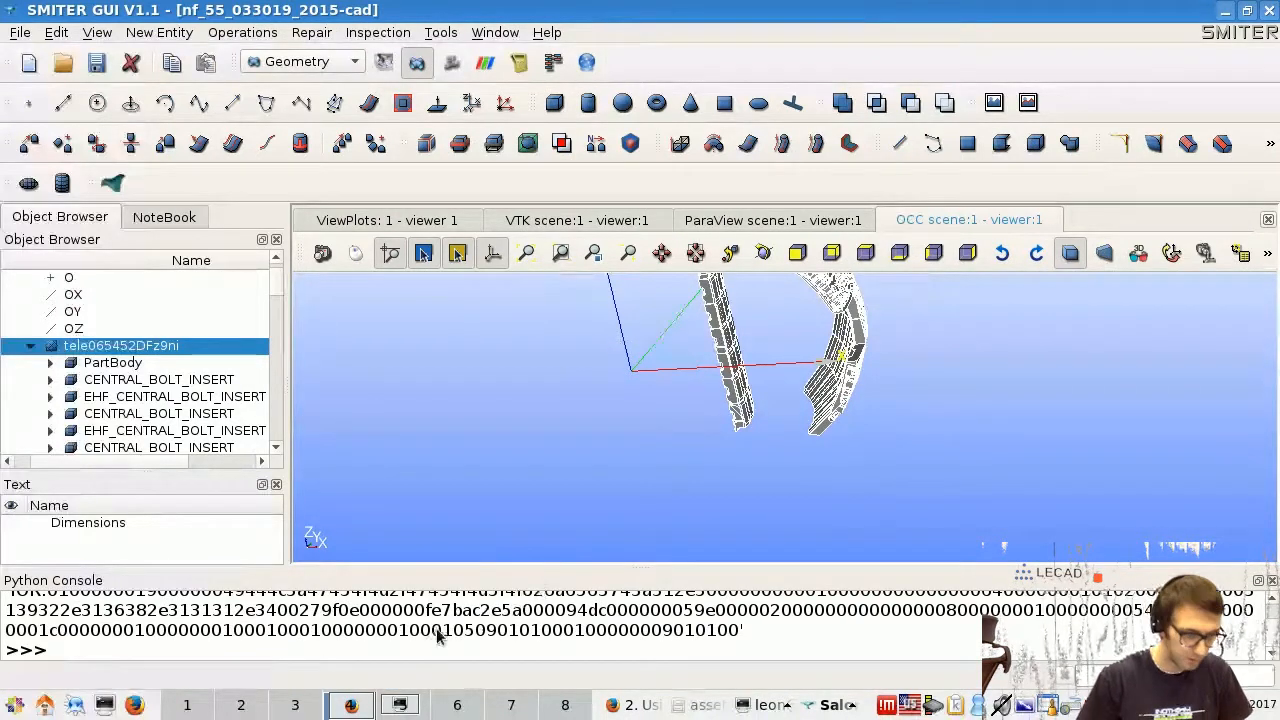
- Enlarge the Python console and copy the complete IOR string of the model without its quotation marks
scroll(437, 637, "up", 2)
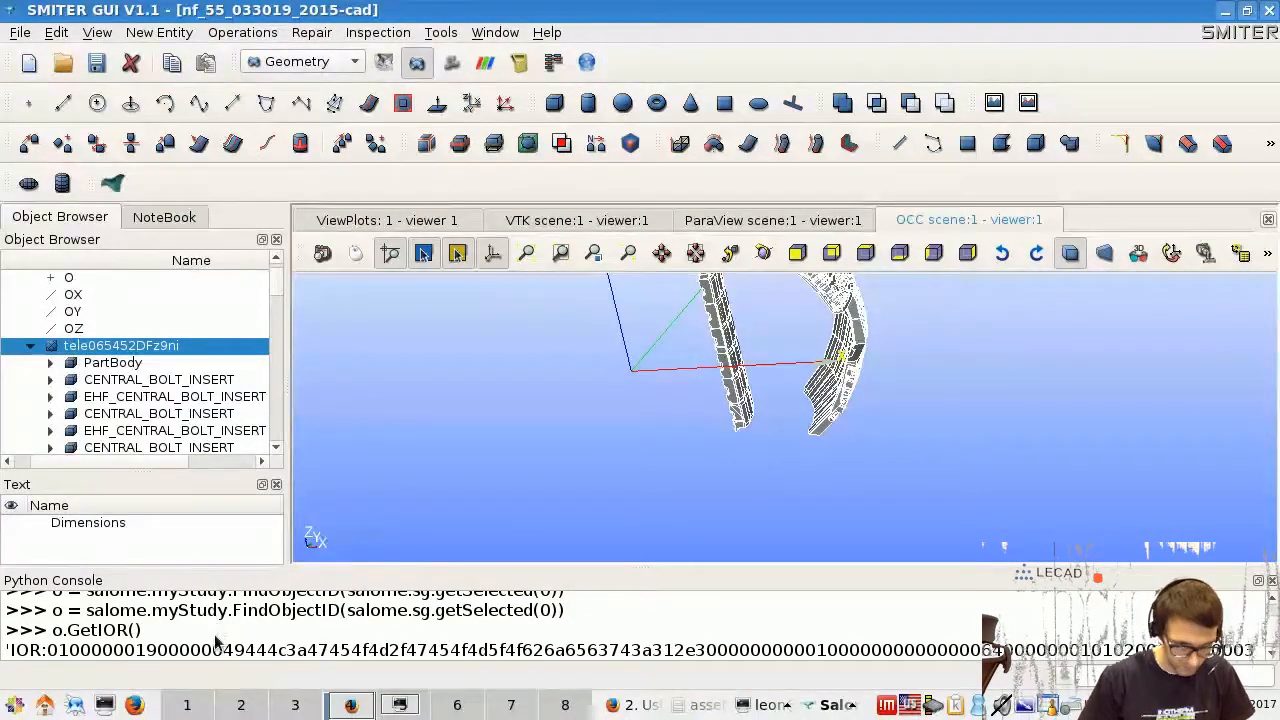
scroll(216, 640, "down", 2)
scroll(100, 633, "up", 2)
left_click_drag(584, 568, 589, 467)
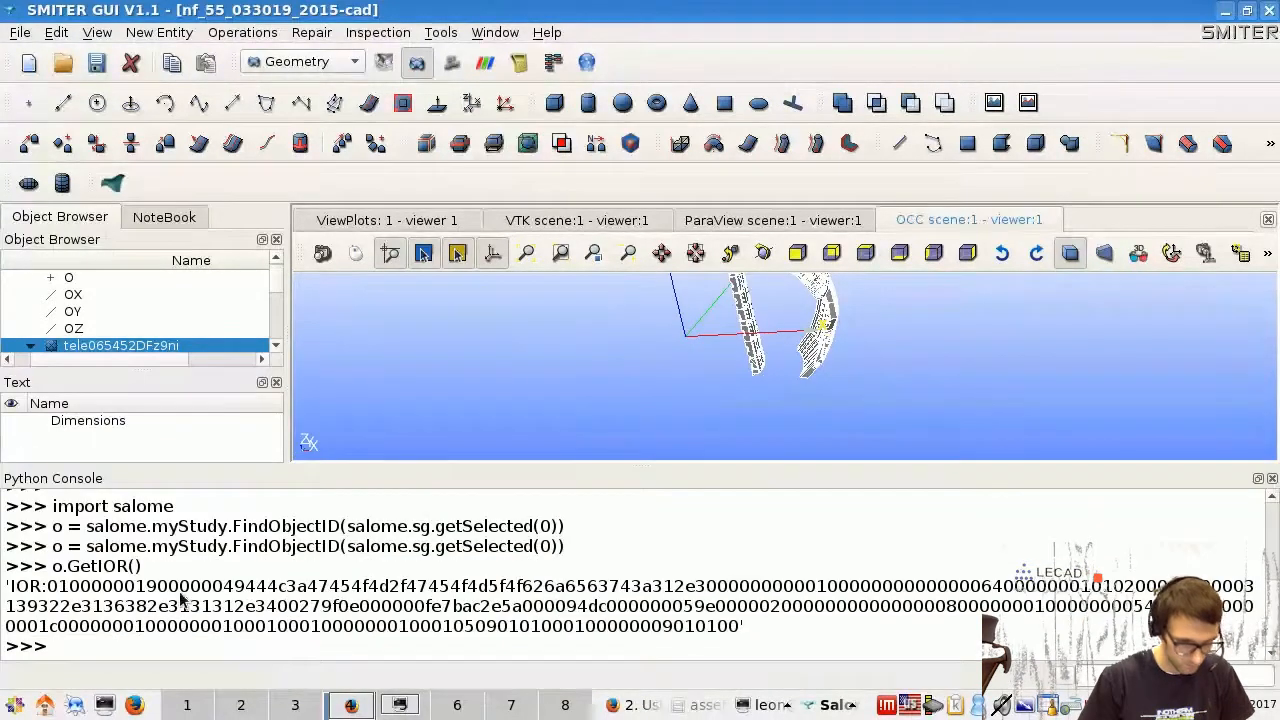
left_click_drag(12, 588, 735, 635)
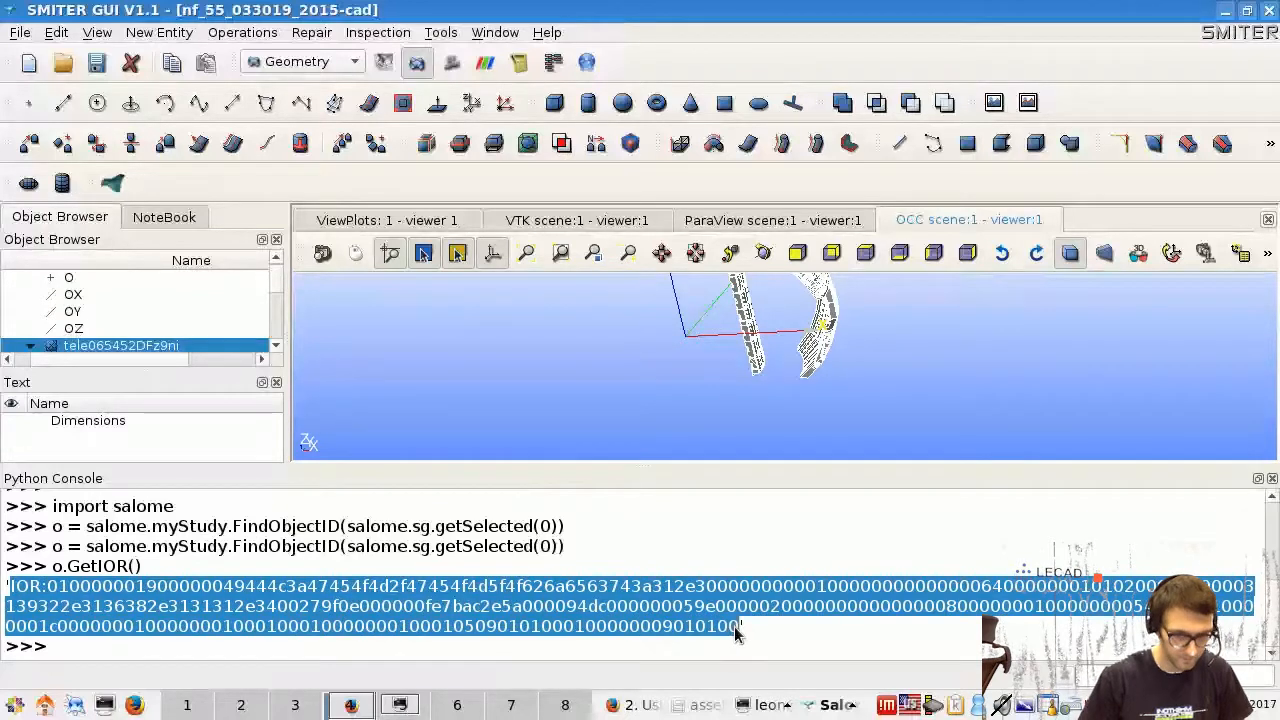
left_click(637, 535)
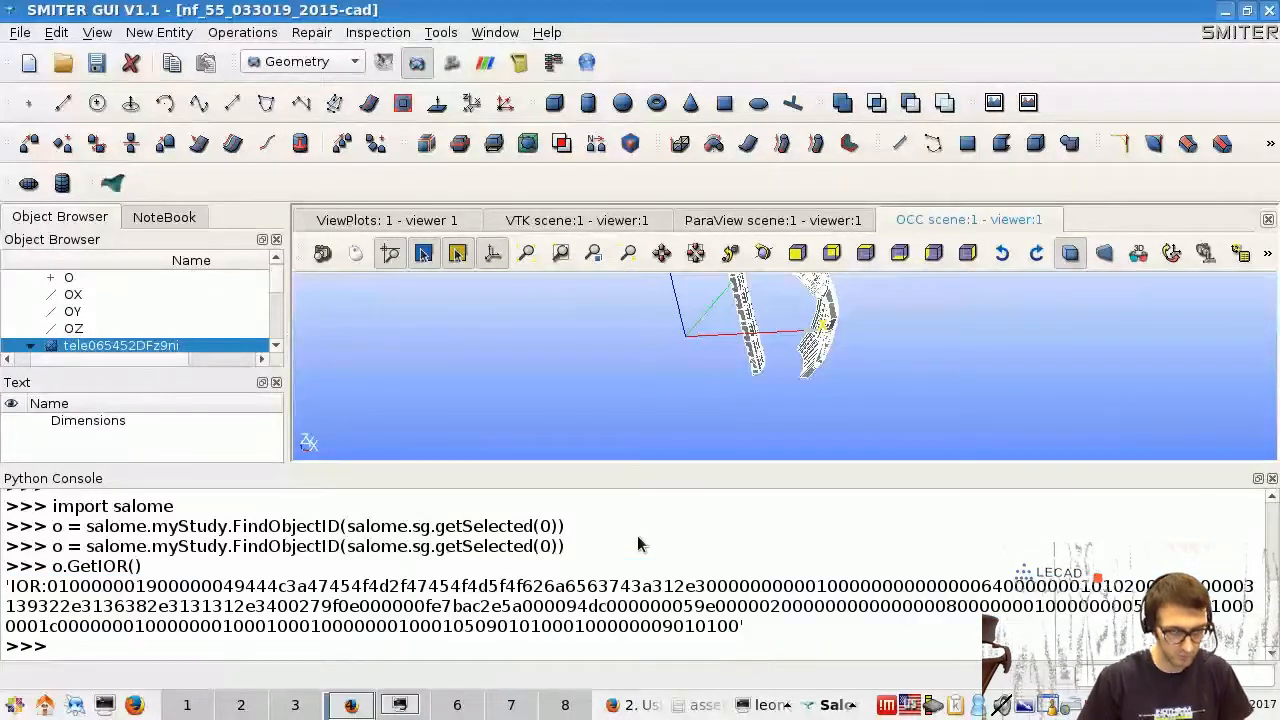
- Switch to the ParaViS module and locate Para Geometry Corba Plugin Source among the available sources
left_click(486, 64)
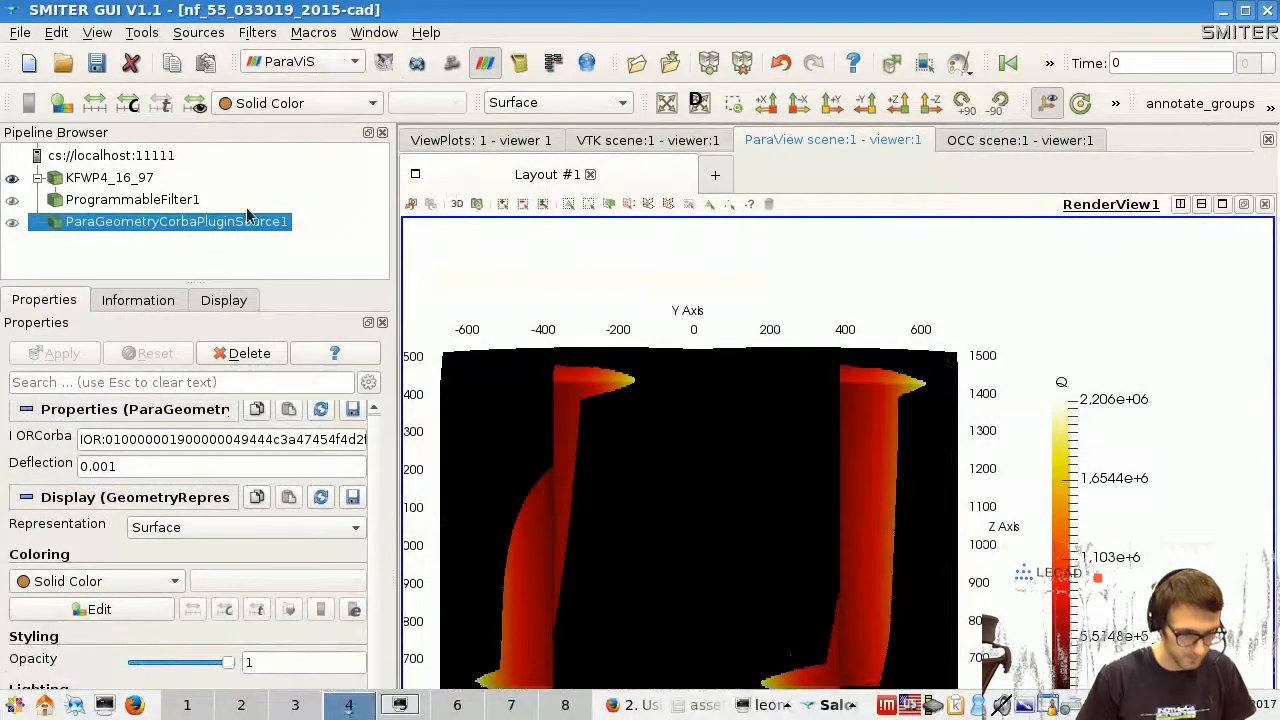
left_click(258, 33)
mouse_move(286, 84)
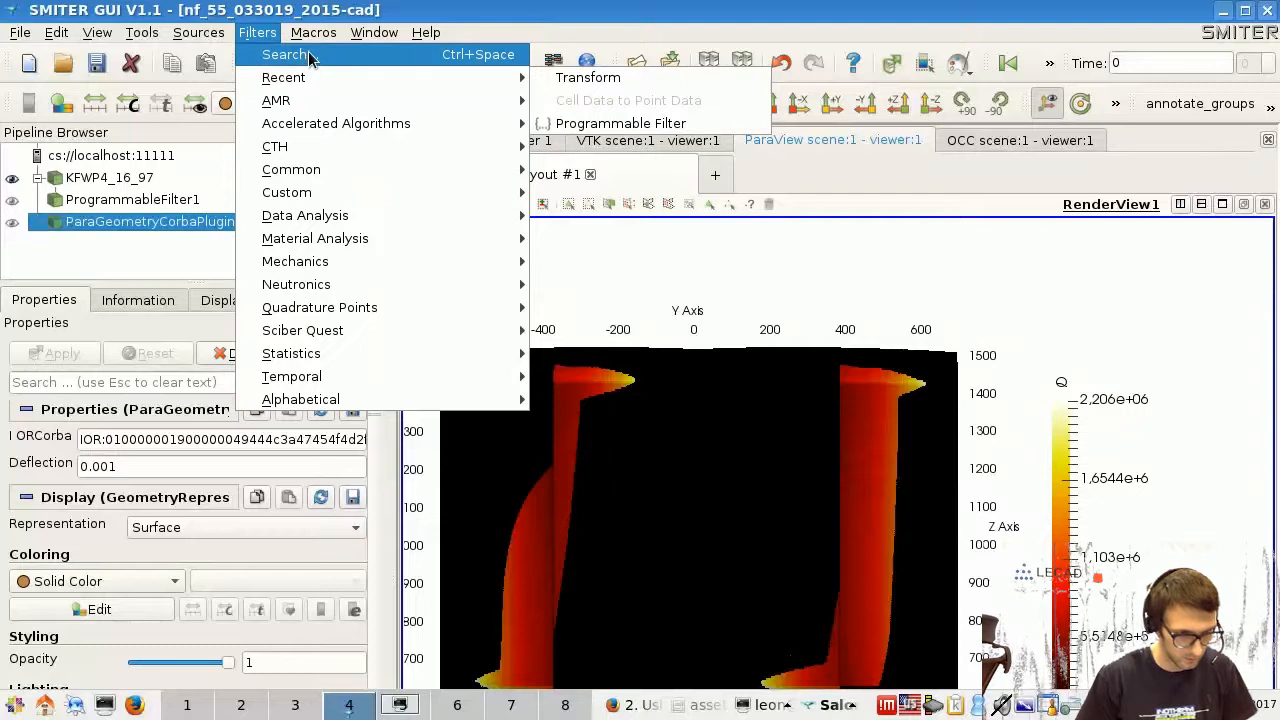
left_click(220, 43)
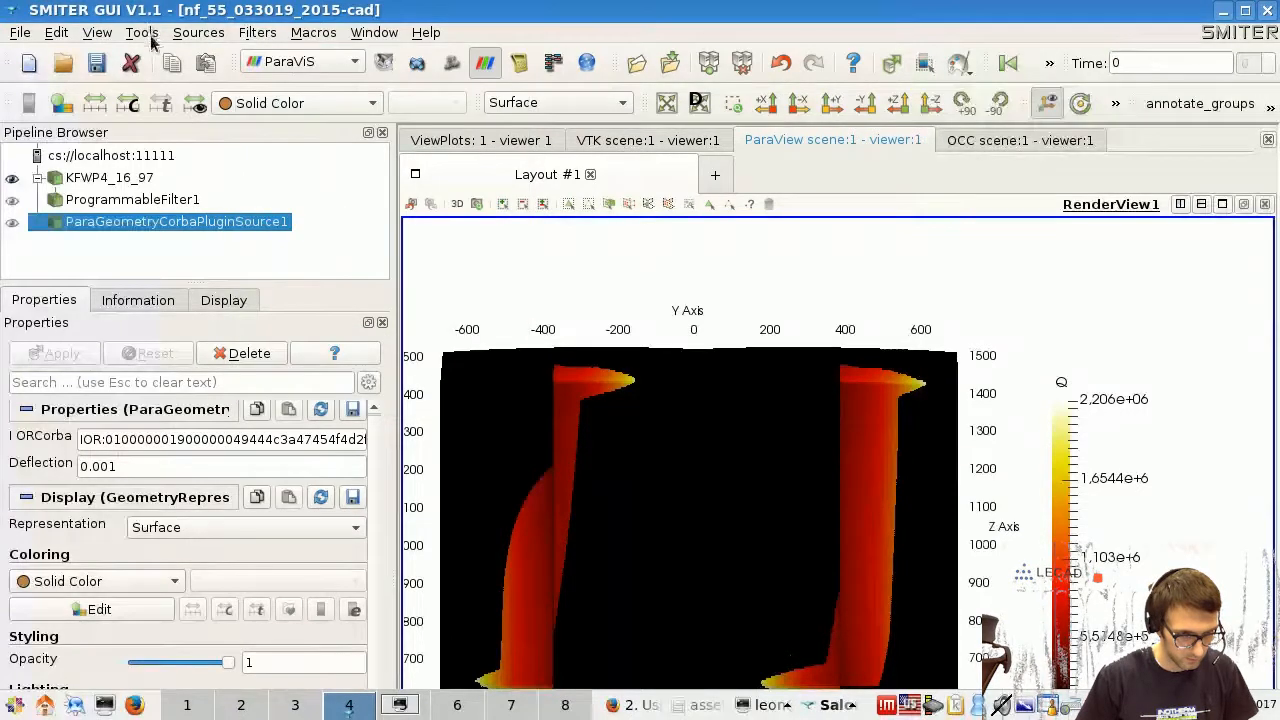
left_click(152, 33)
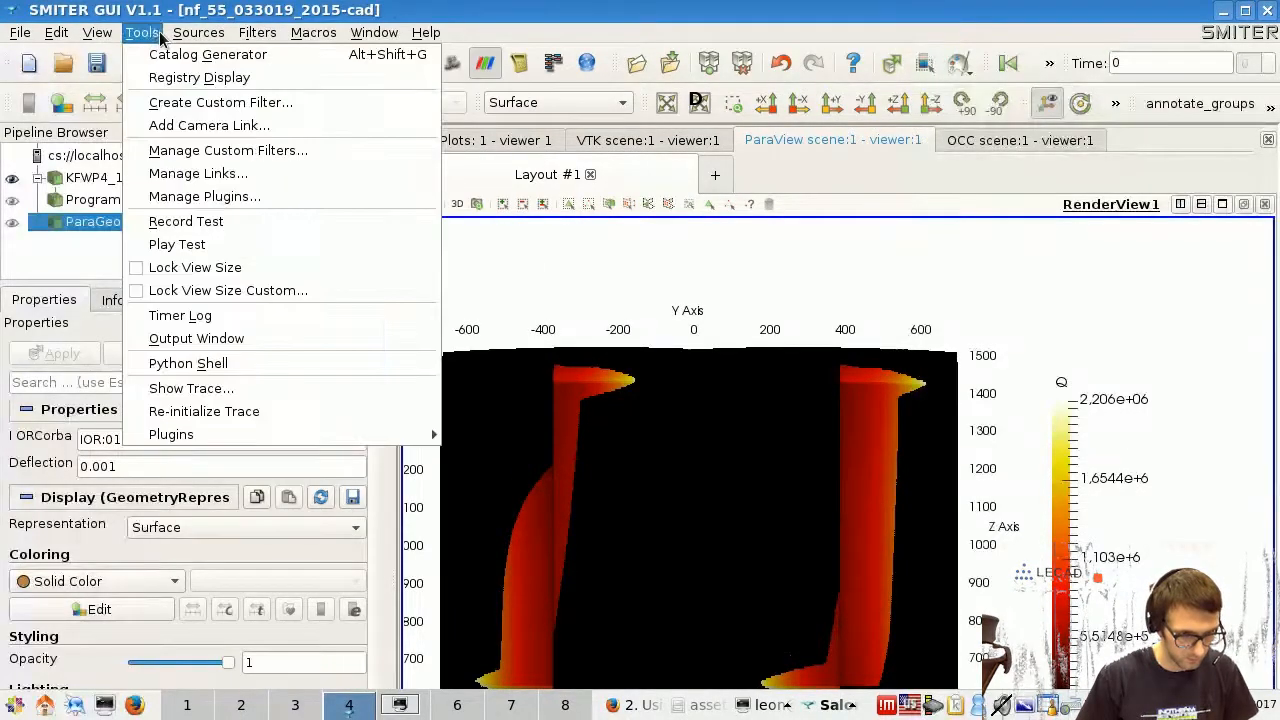
left_click(138, 36)
left_click(196, 34)
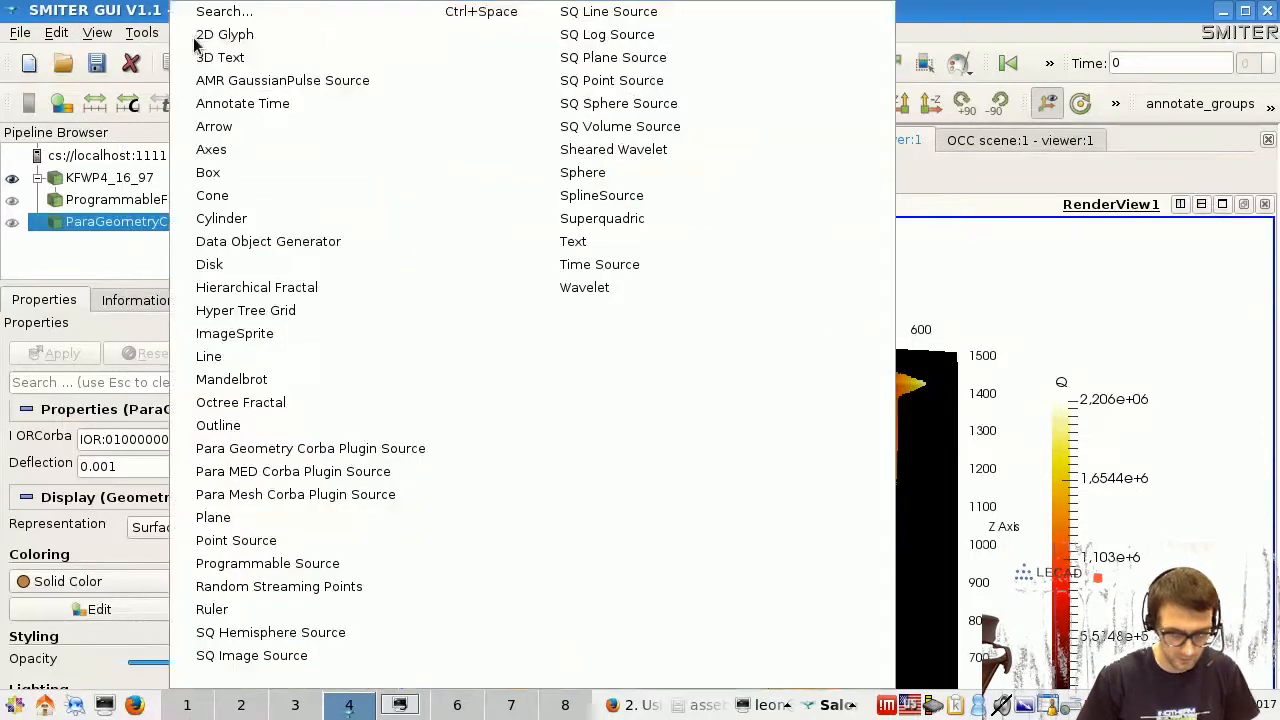
left_click(965, 250)
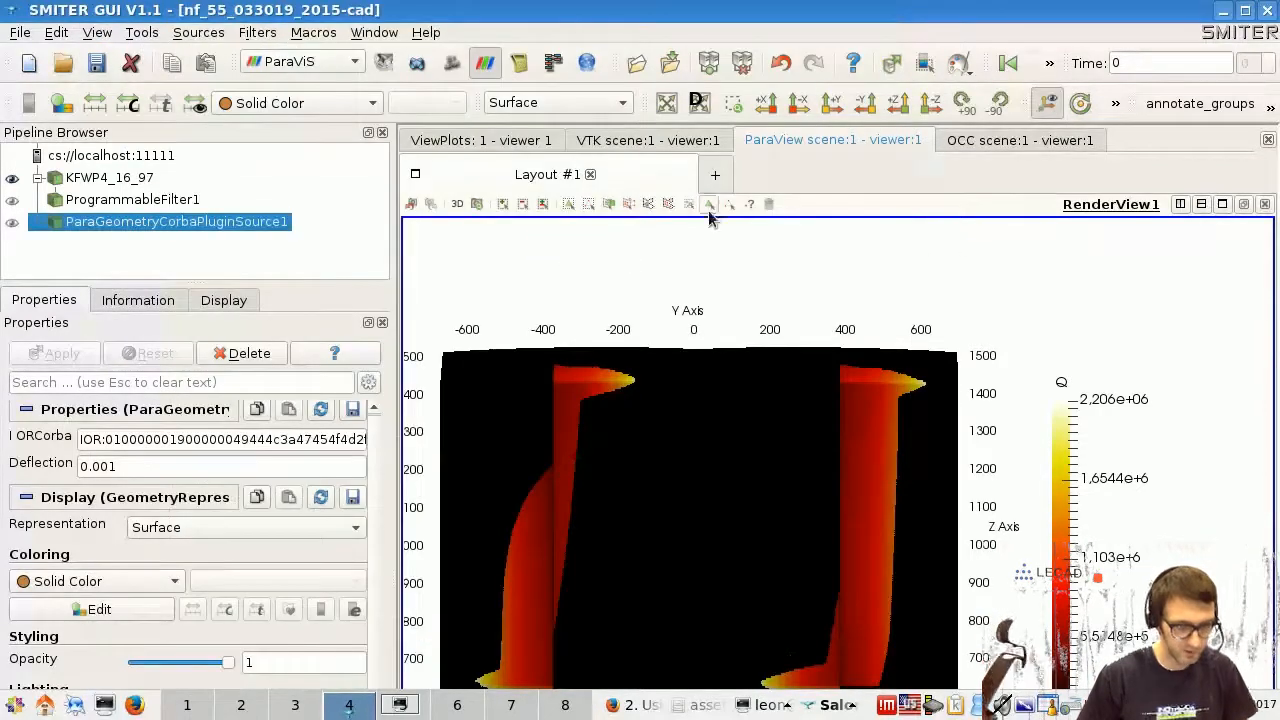
left_click(205, 33)
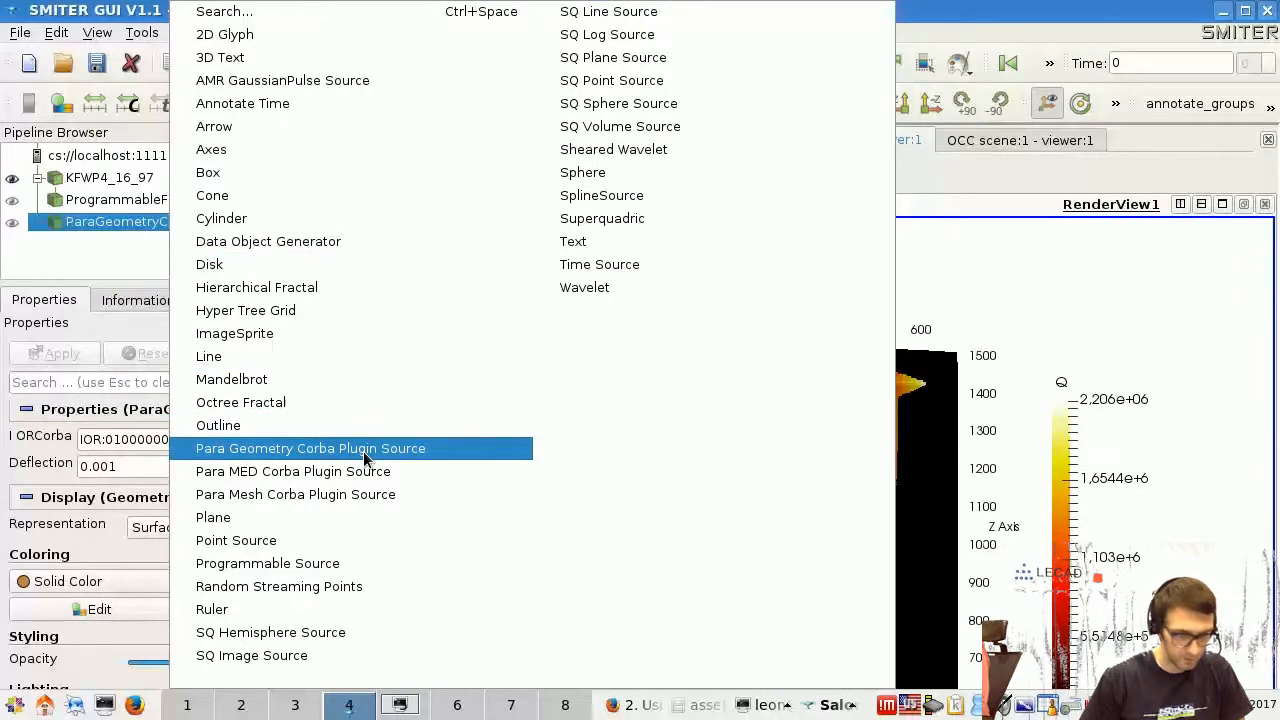
left_click(86, 276)
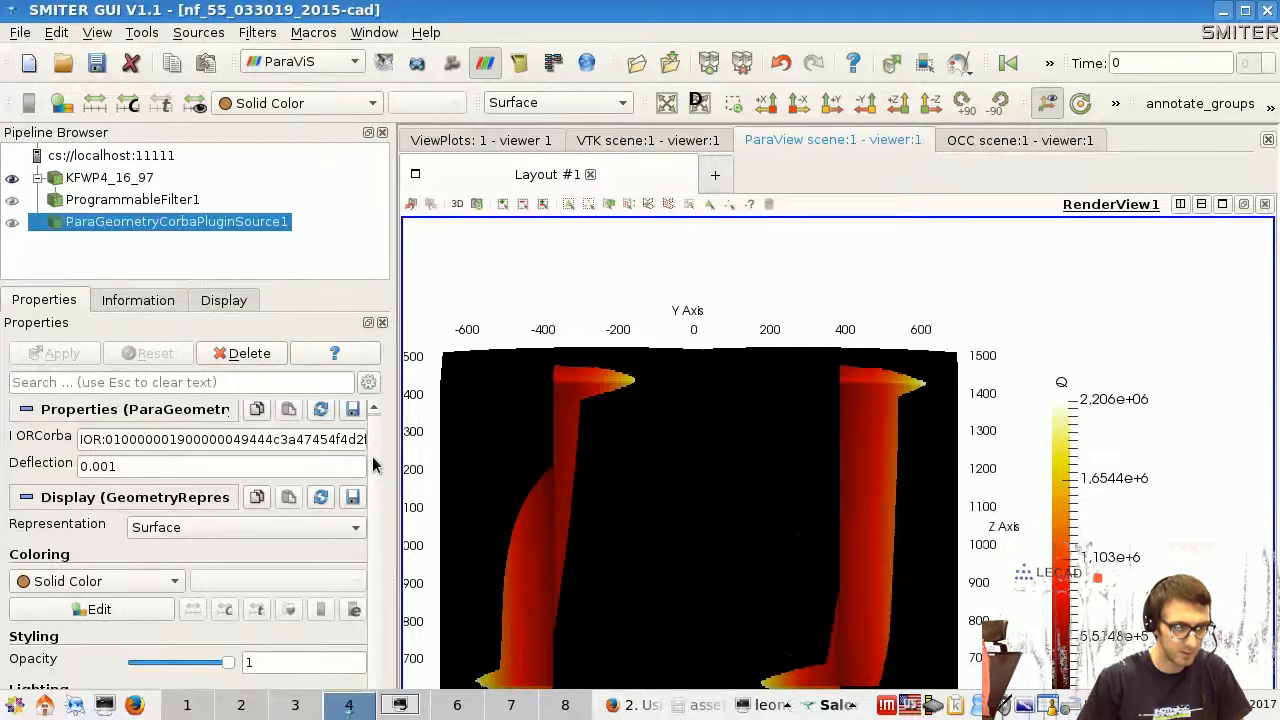
- Check the IOR property of ParaGeometryCorbaPluginSource1 and show its geometry together with the KFWP4_16_97 result
left_click_drag(373, 458, 376, 441)
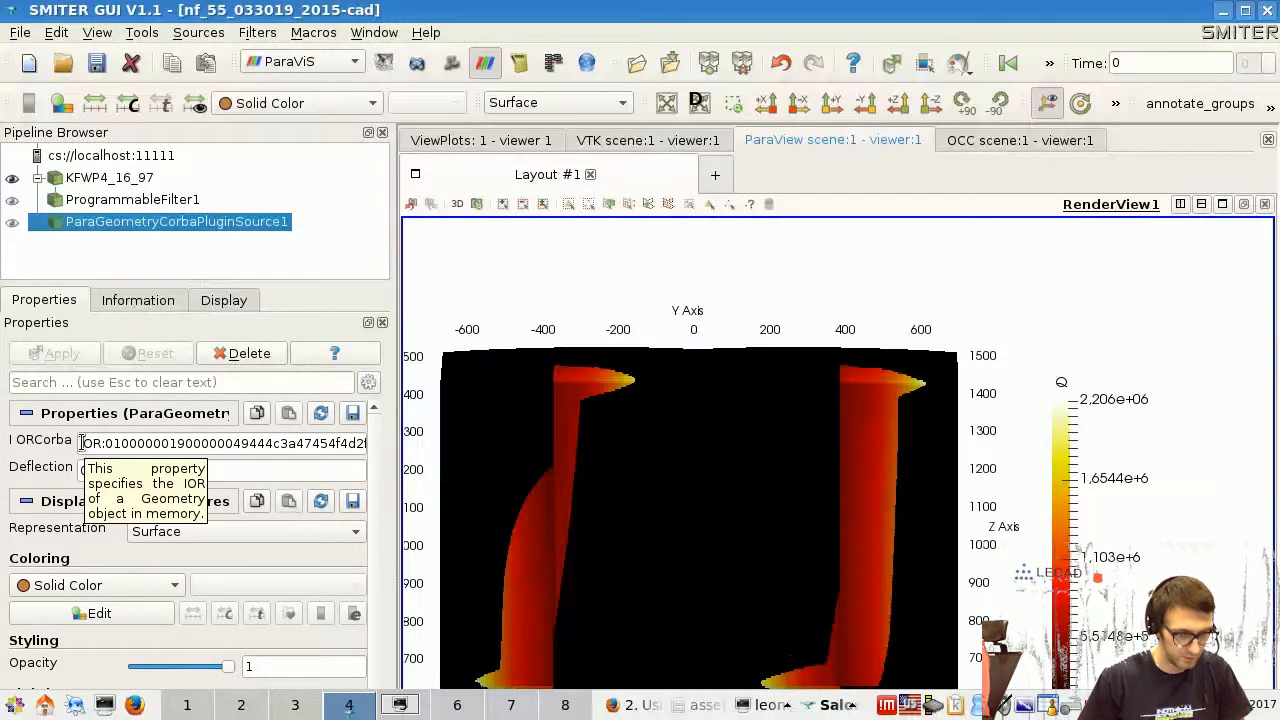
left_click_drag(81, 443, 30, 441)
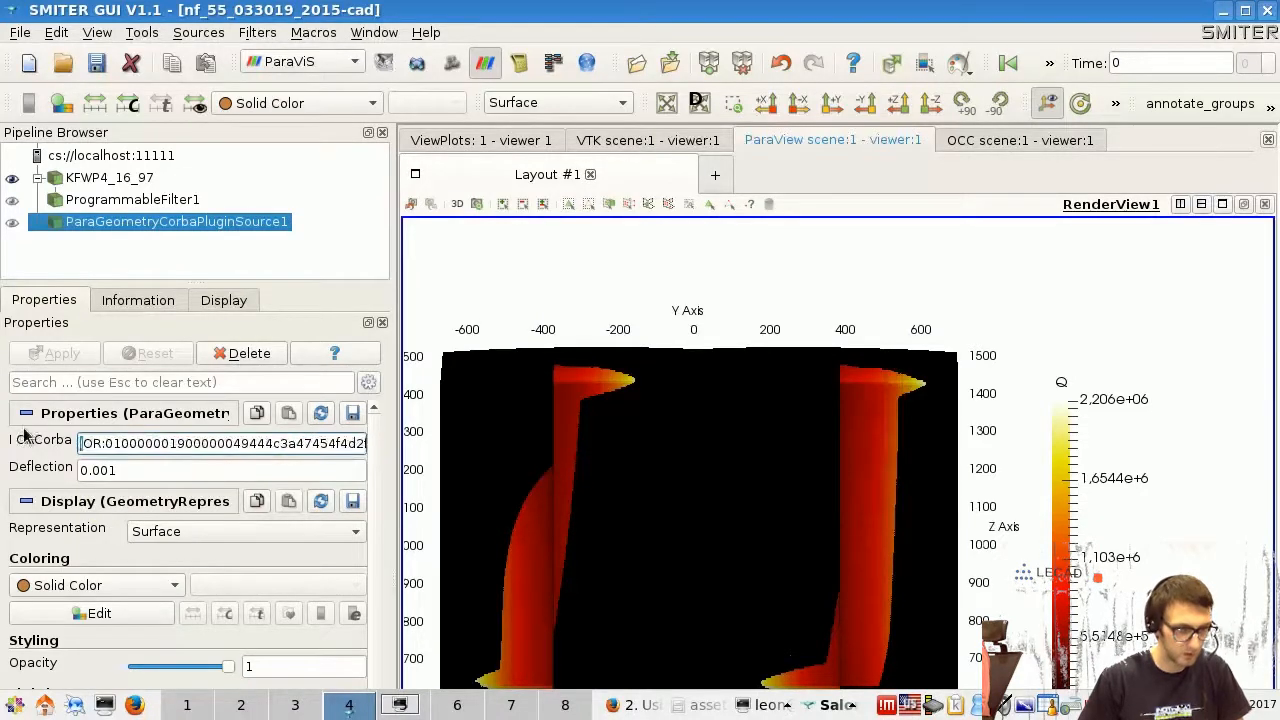
left_click(13, 224)
middle_click_drag(733, 507, 713, 427)
scroll(713, 427, "down", 1)
scroll(713, 427, "up", 2)
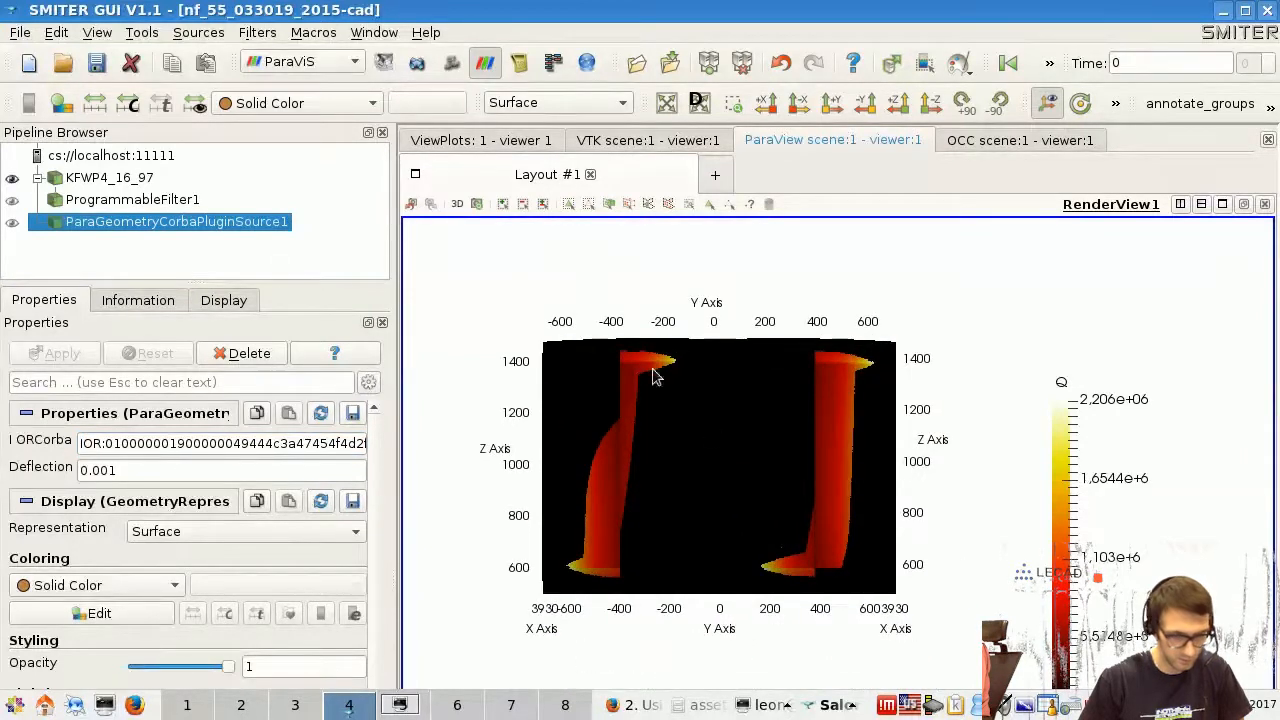
left_click(13, 224)
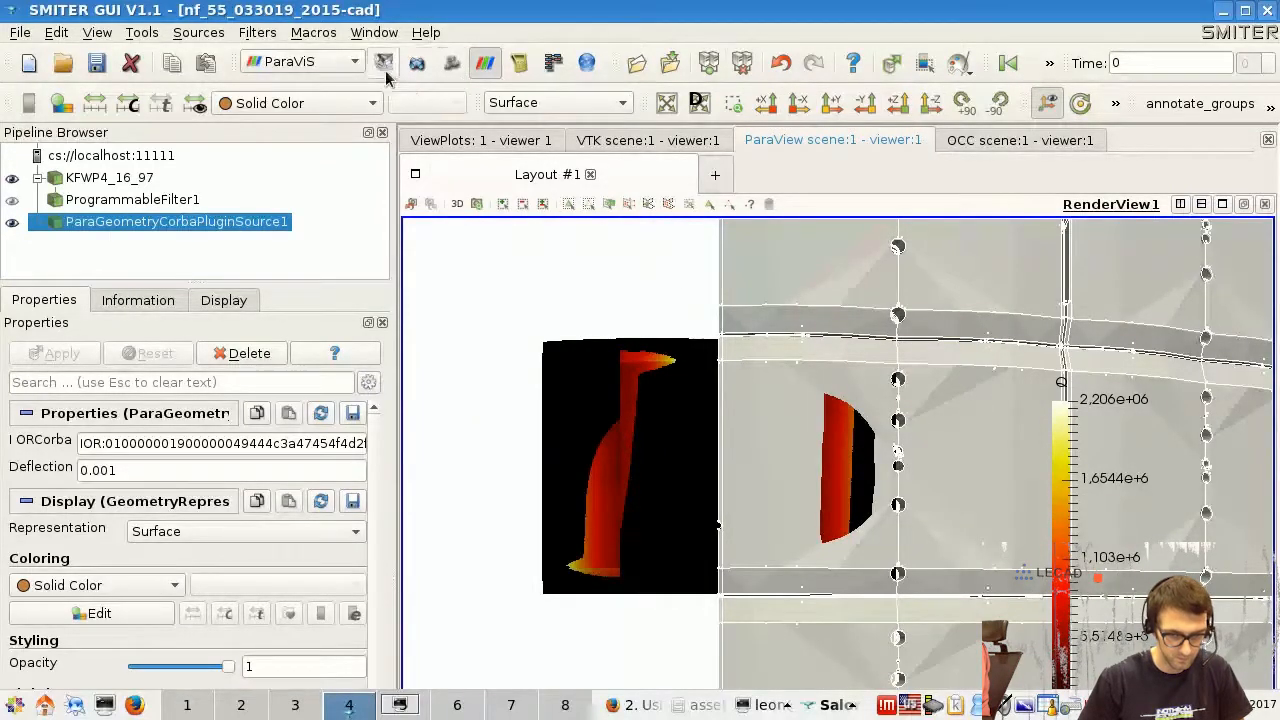
left_click_drag(589, 380, 582, 310)
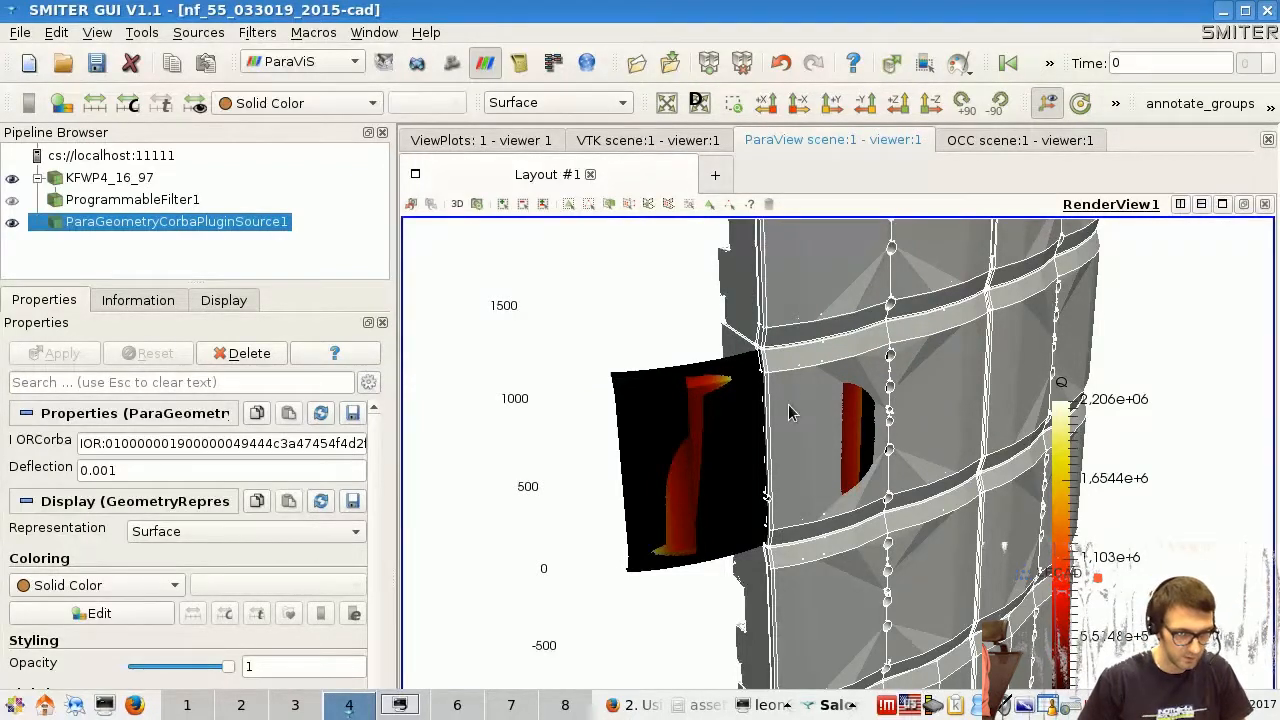
- Search the filters for "tran" and add a Transform filter to KFWP4_16_97
left_click(205, 35)
key("Escape")
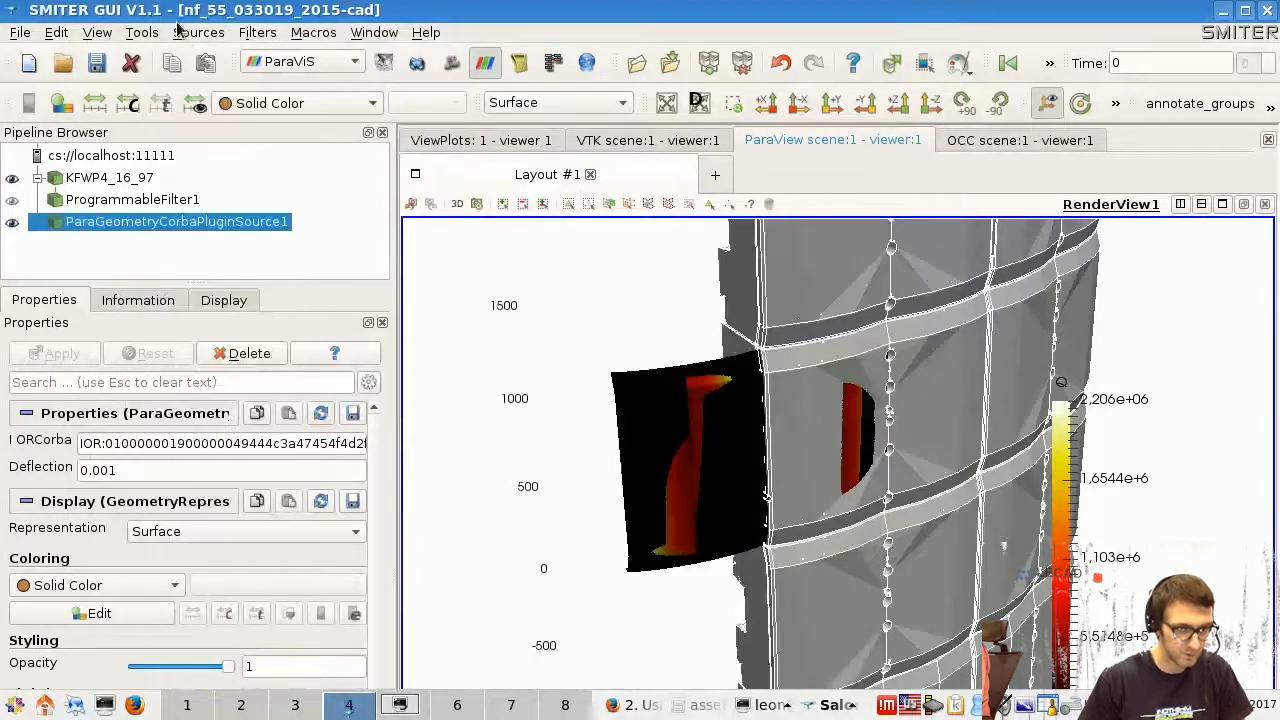
left_click(257, 33)
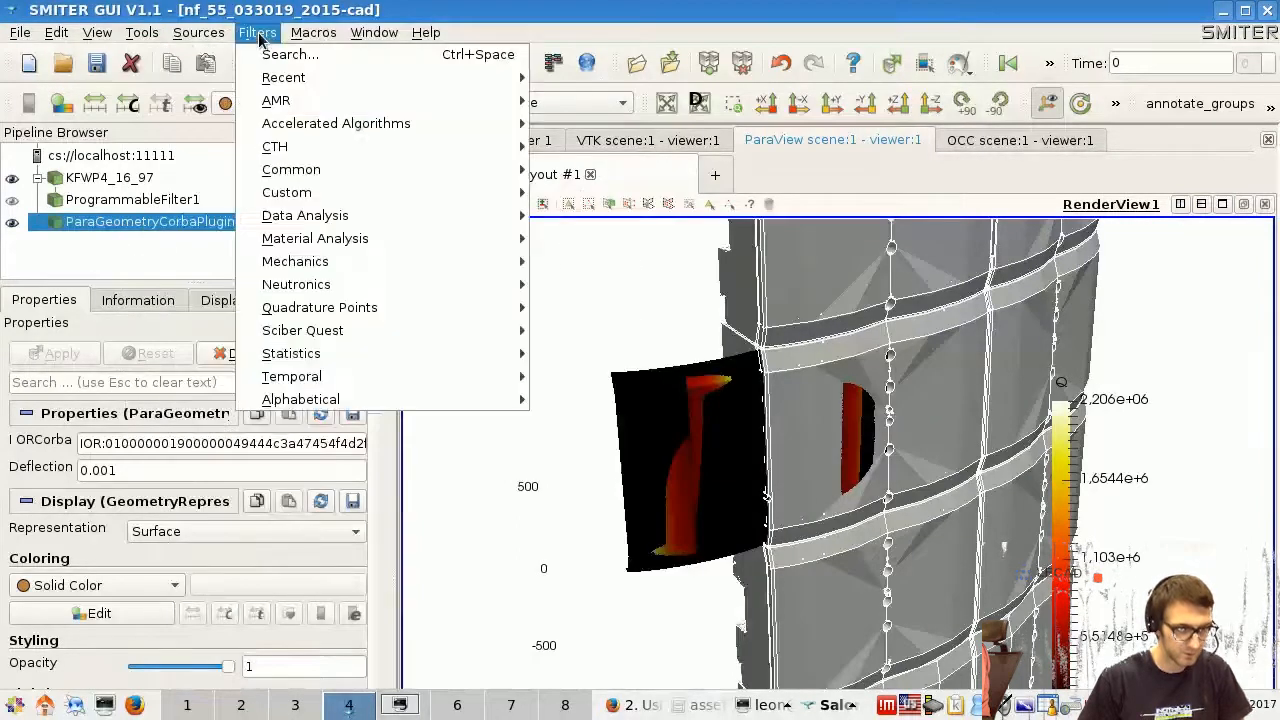
left_click(131, 183)
left_click(127, 182)
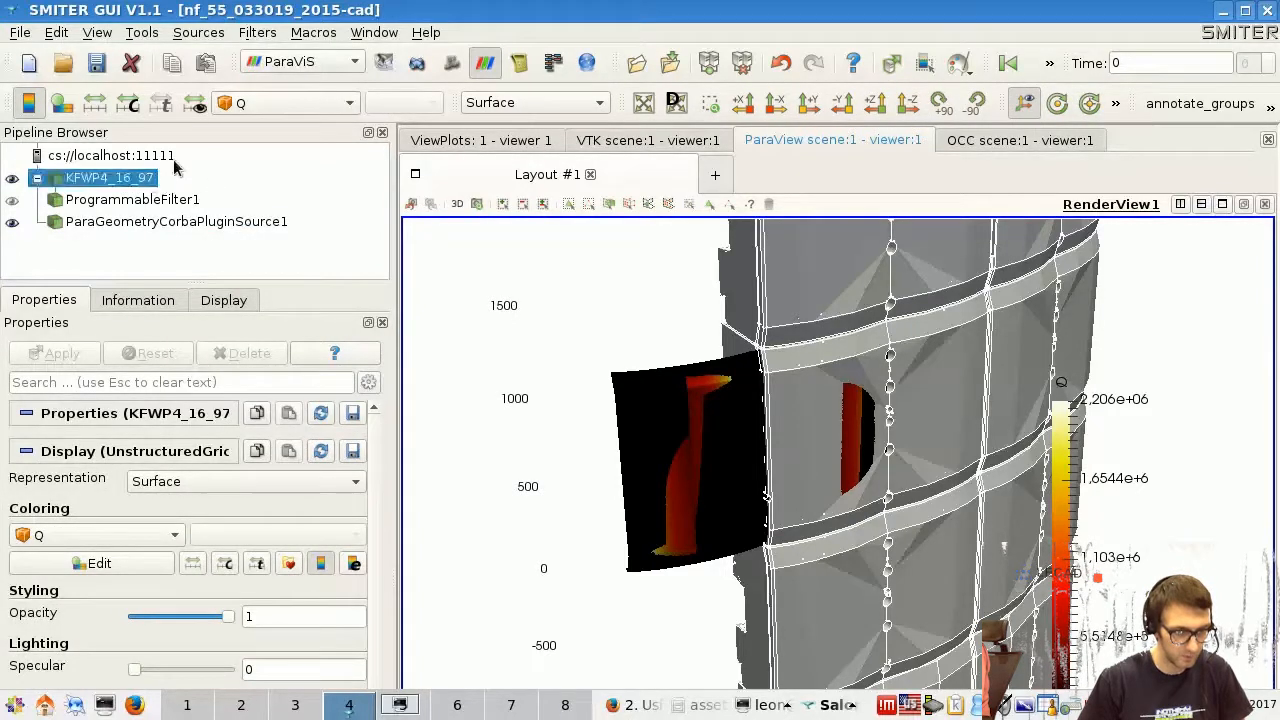
left_click(267, 36)
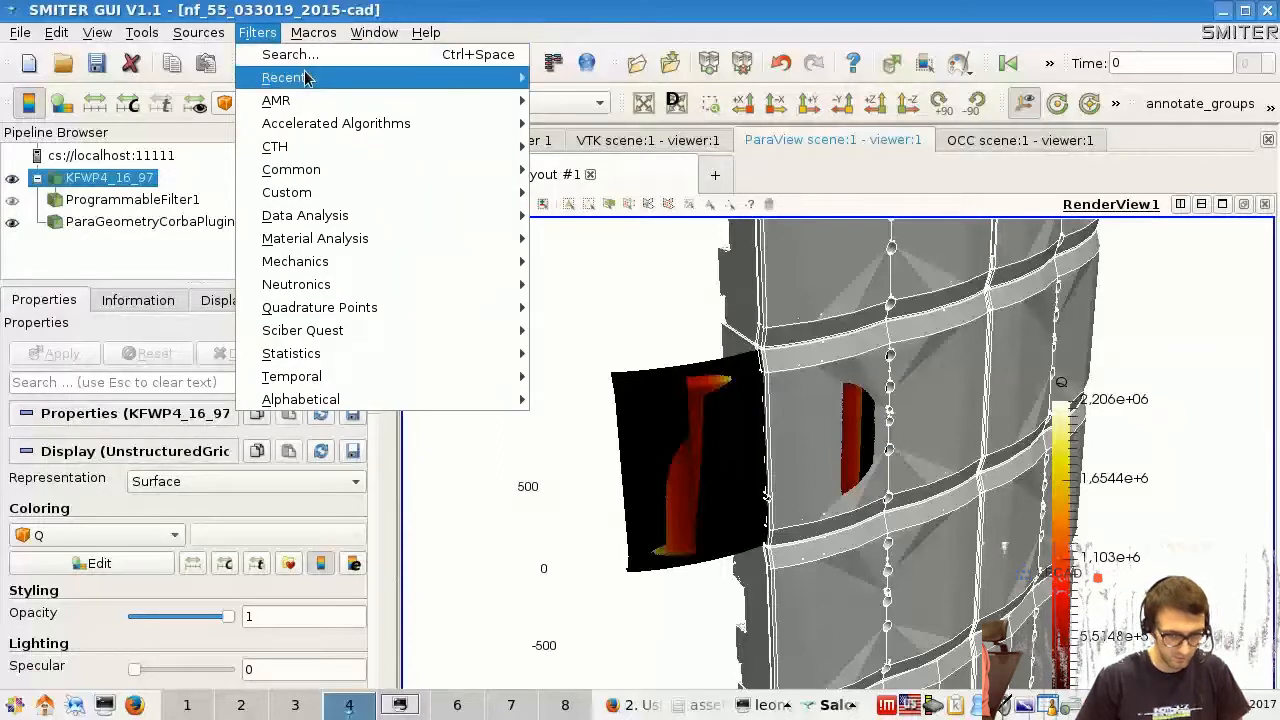
mouse_move(307, 79)
left_click(300, 55)
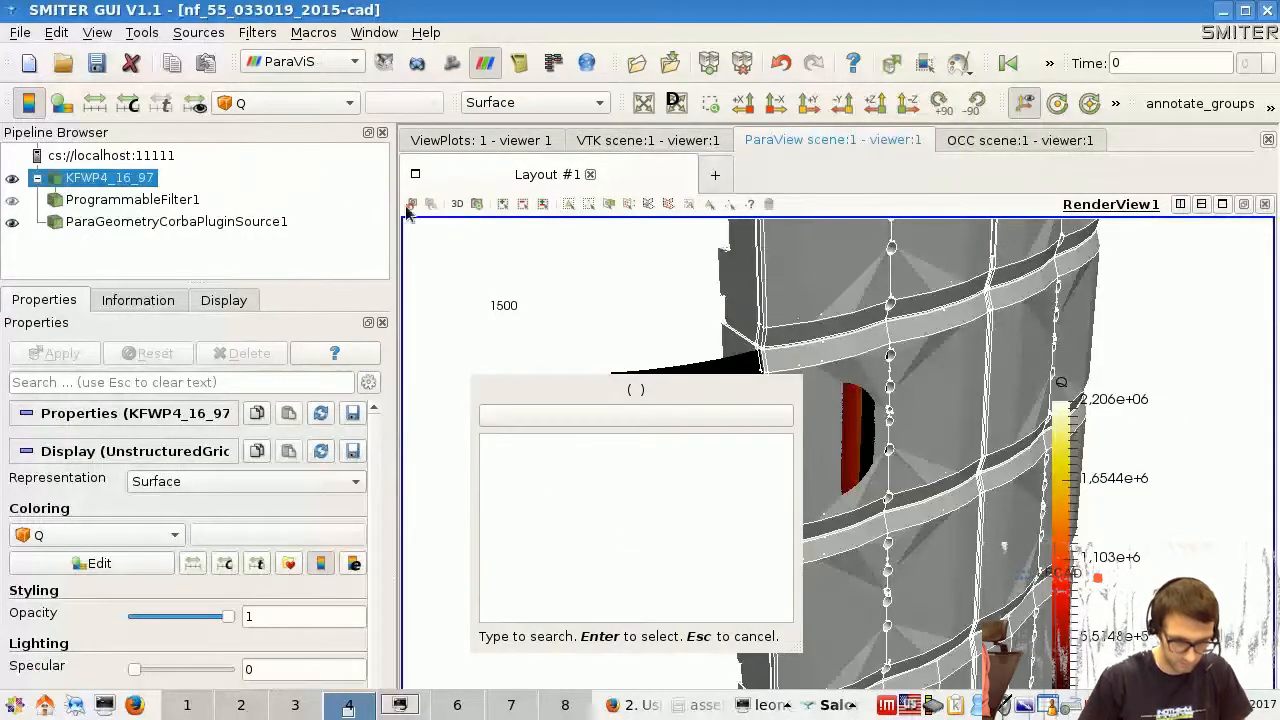
type("tran")
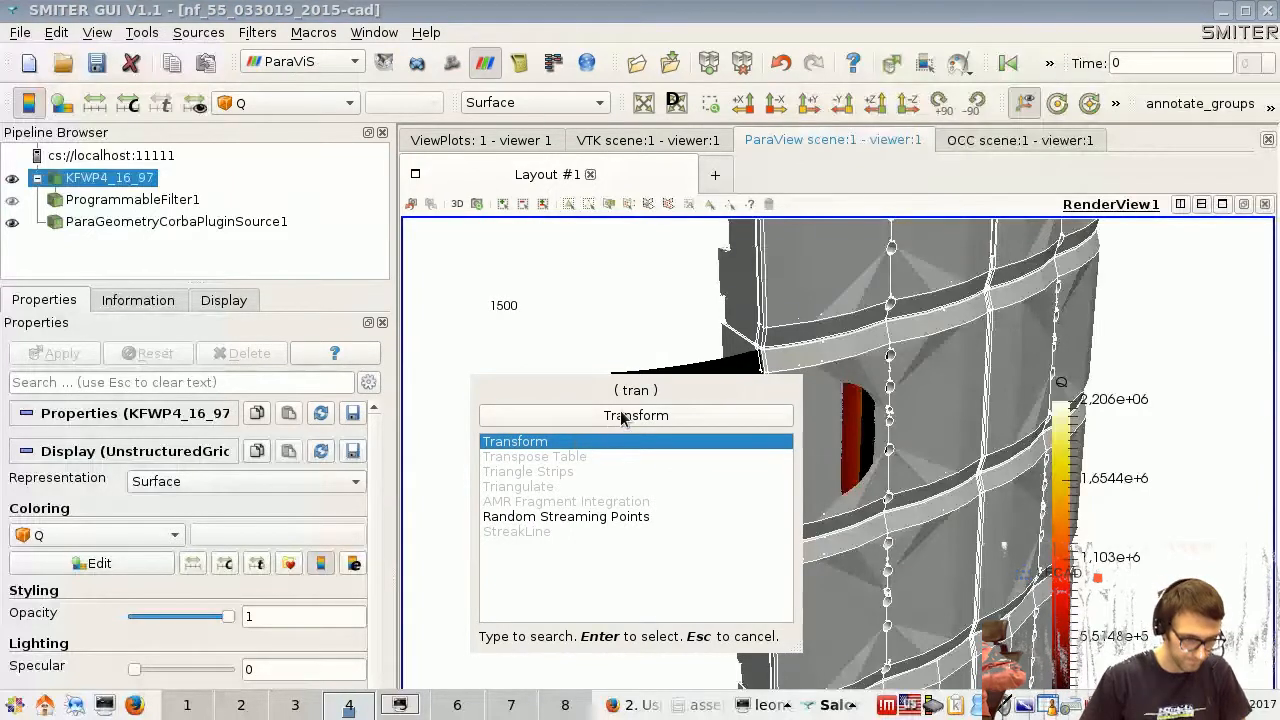
left_click(617, 420)
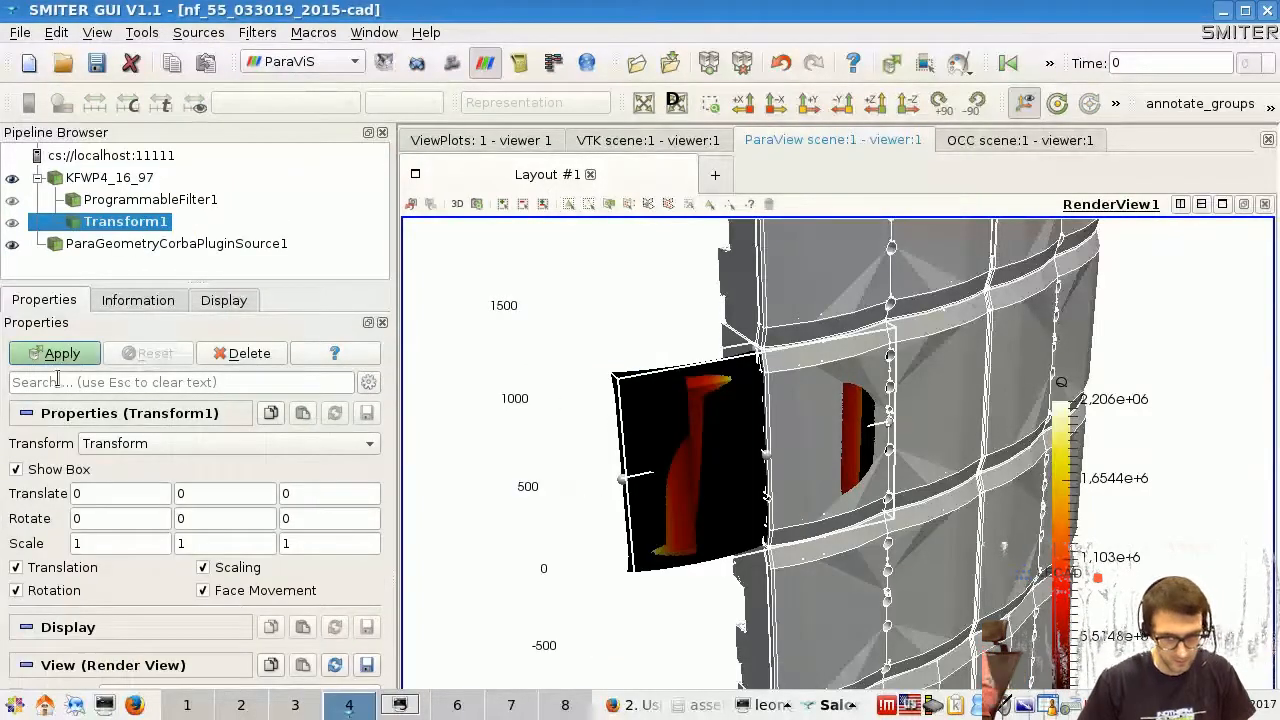
- Hide ParaGeometryCorbaPluginSource1 and view the KFWP4_16_97 panel along the -Z direction
left_click(80, 494)
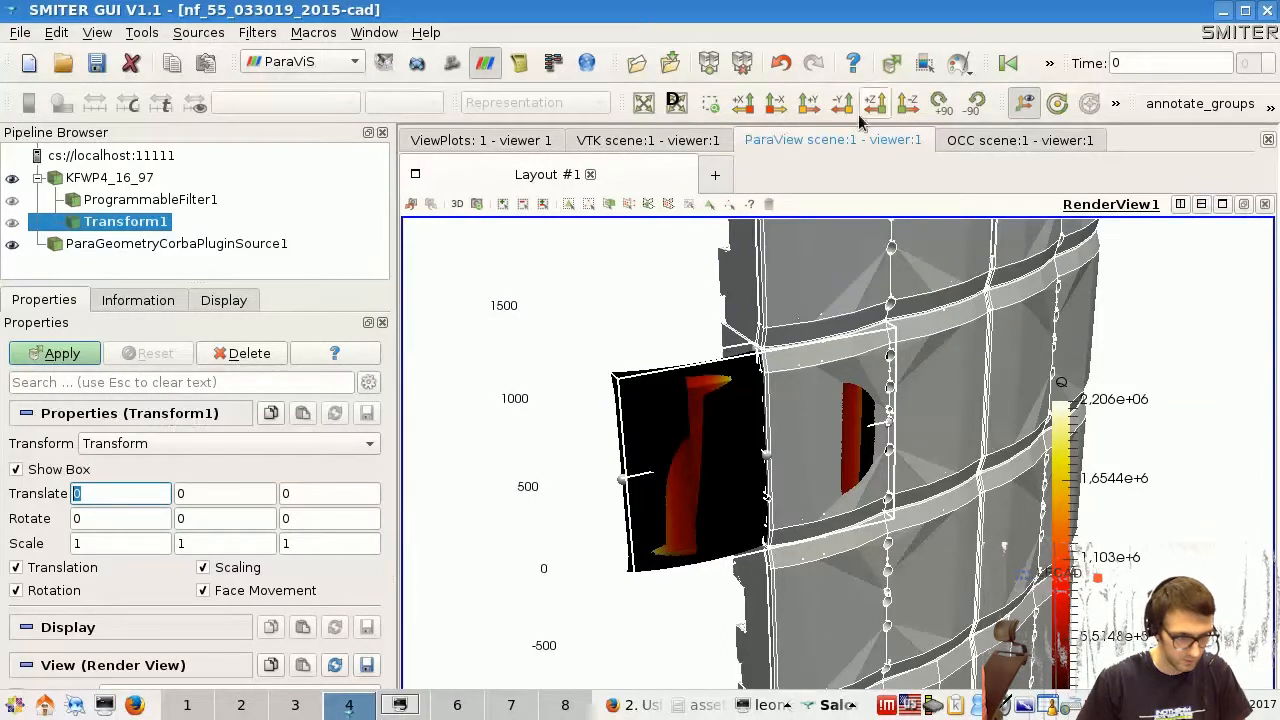
left_click(12, 244)
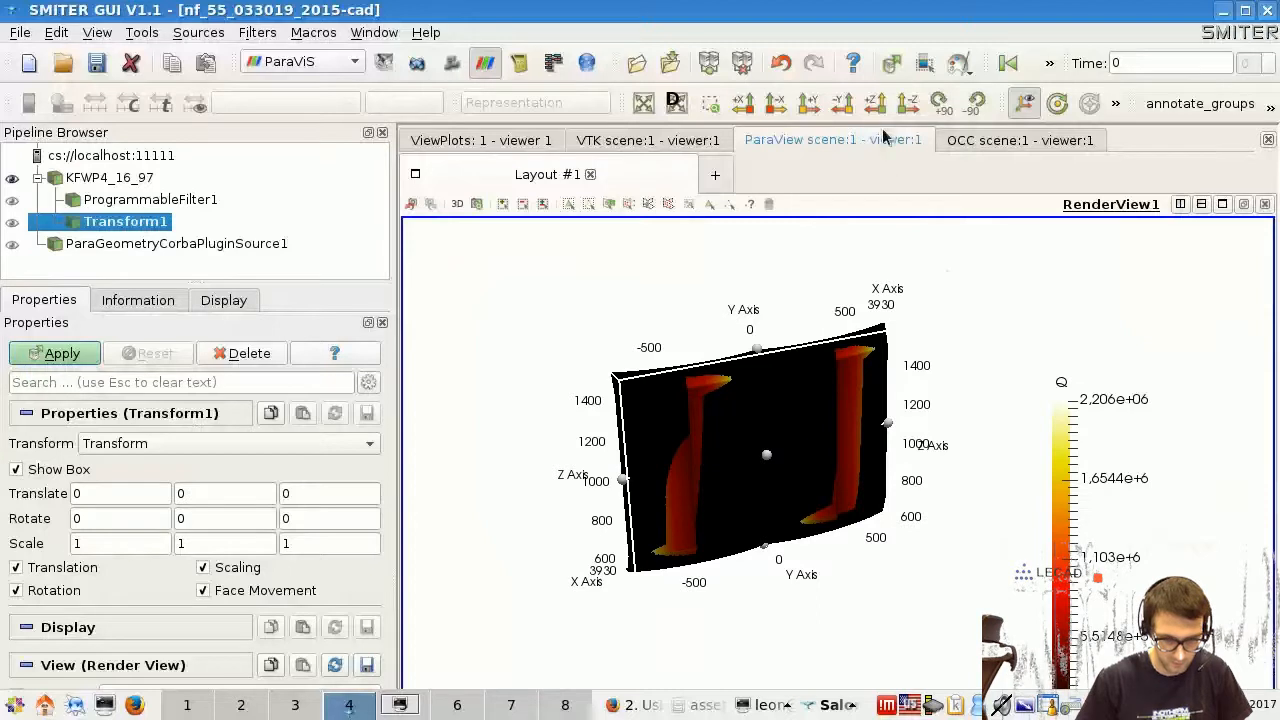
left_click(905, 104)
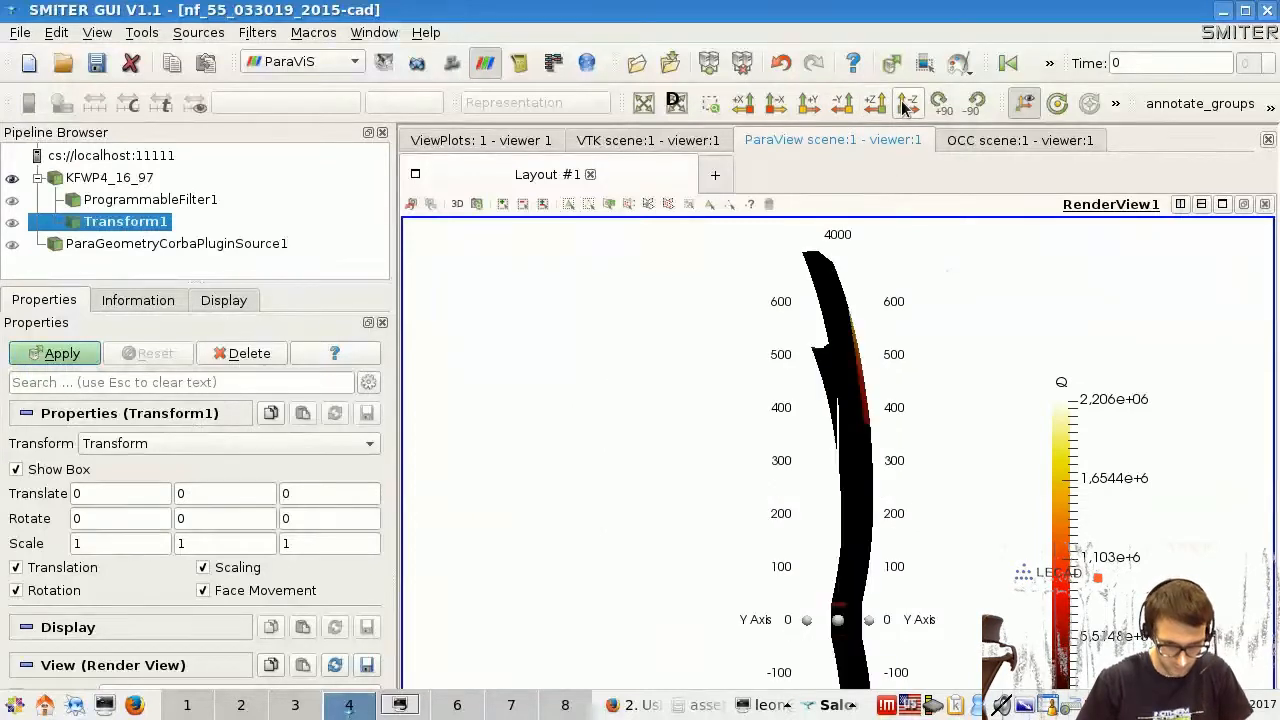
scroll(909, 416, "down", 10)
middle_click_drag(846, 608, 873, 416)
scroll(868, 422, "up", 4)
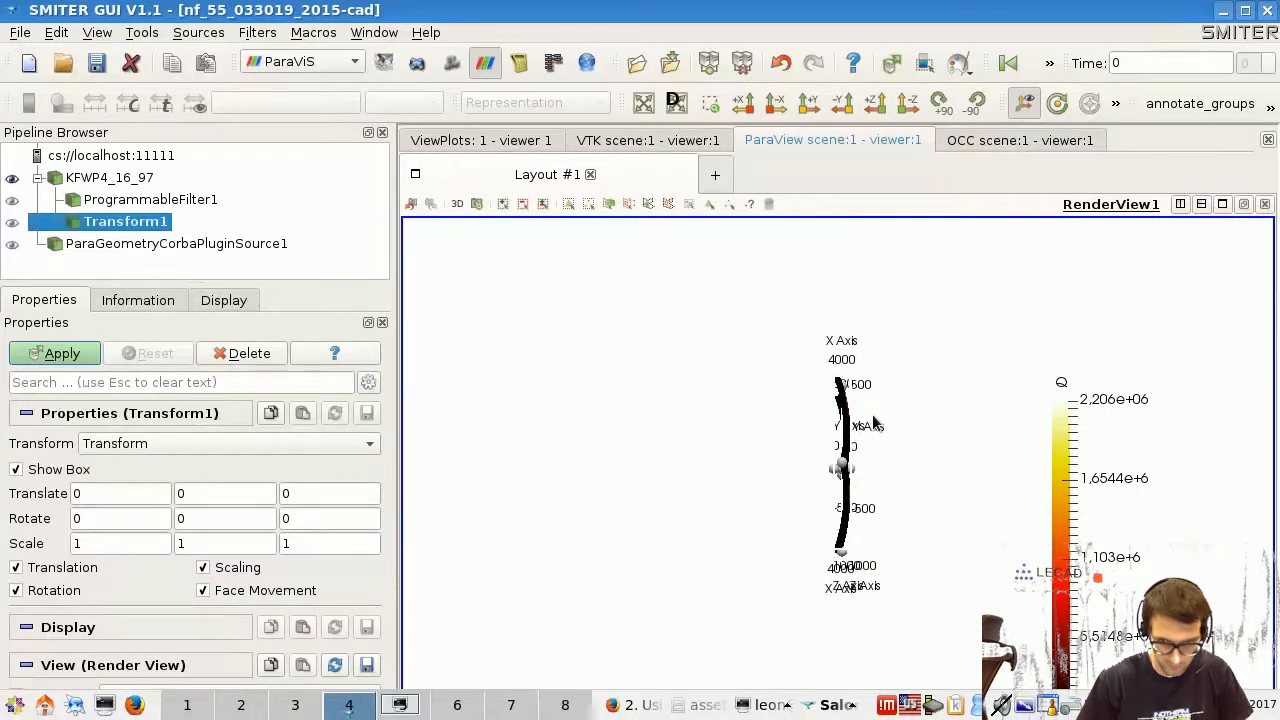
scroll(788, 408, "up", 1)
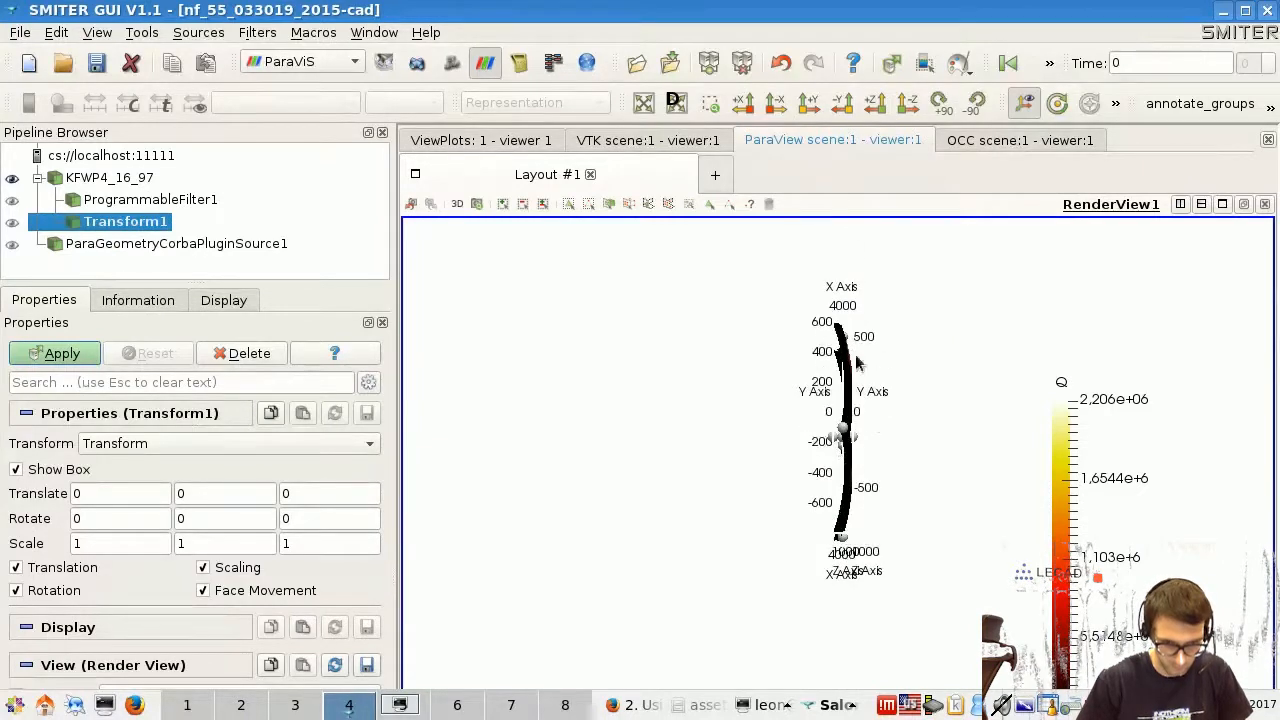
left_click(1243, 8)
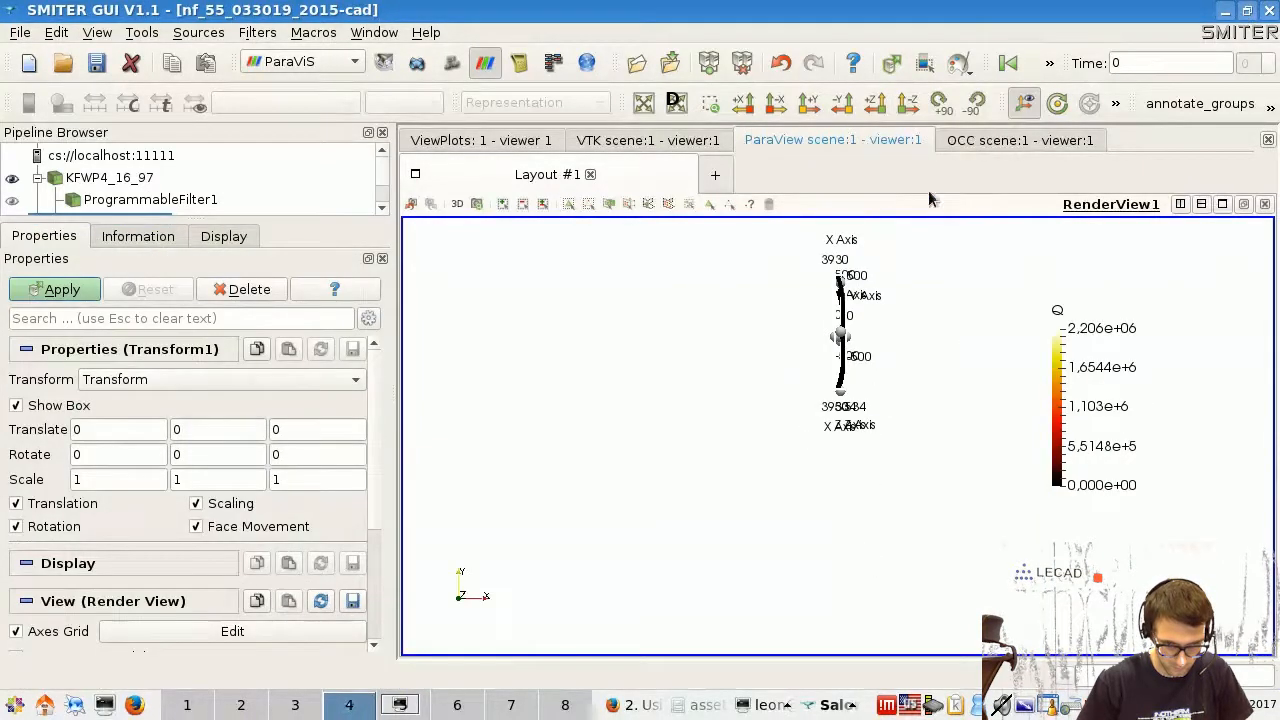
- Set the Transform filter's translation to 25, 0, 0
left_click_drag(846, 311, 901, 346)
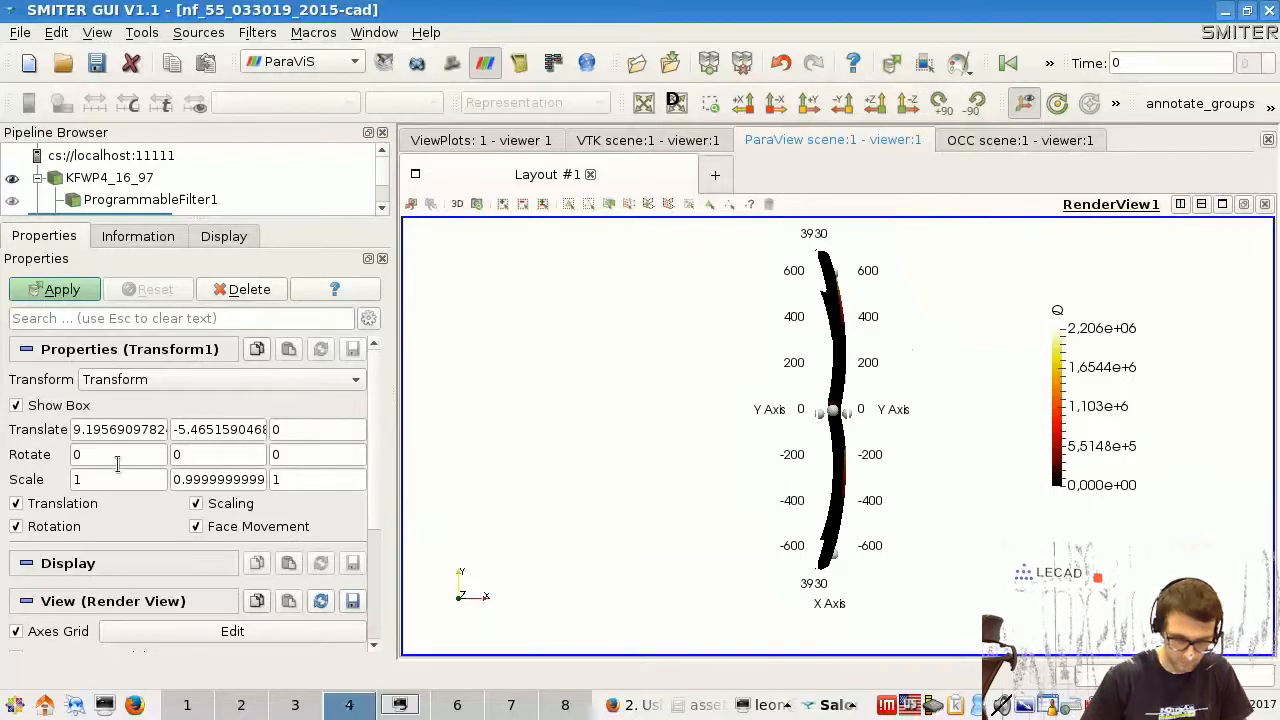
left_click_drag(166, 429, 15, 433)
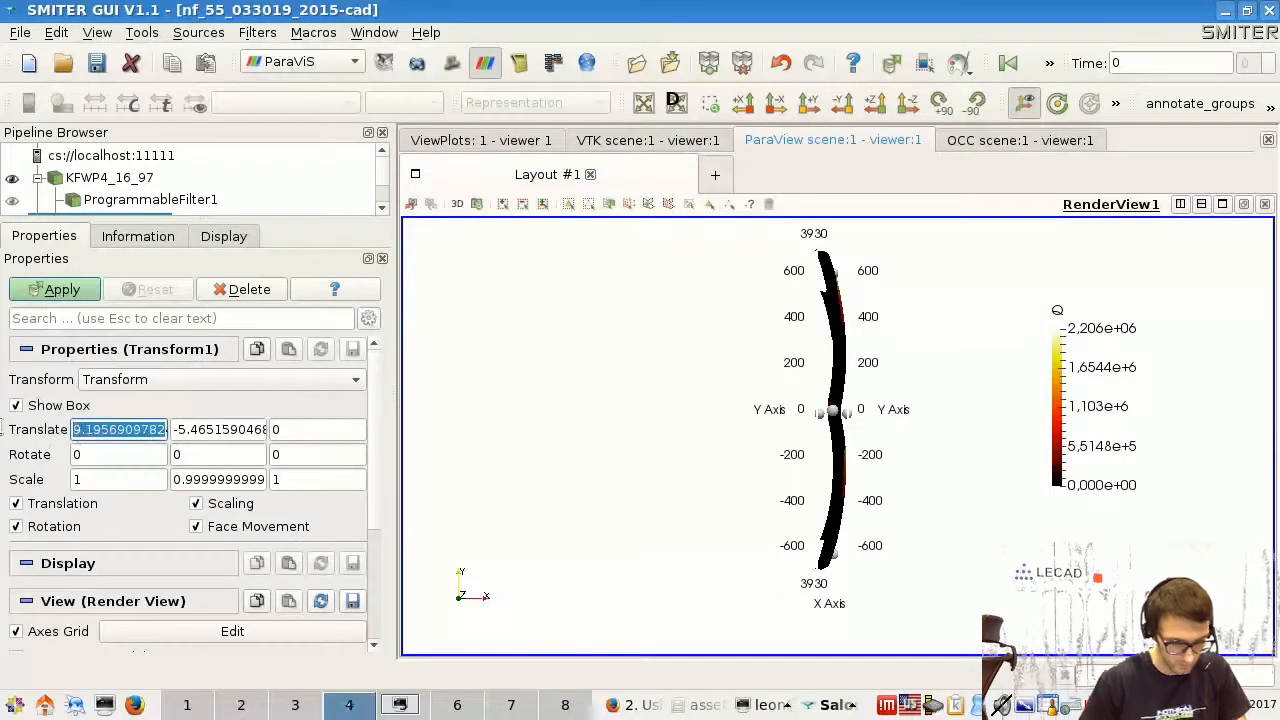
type("20553")
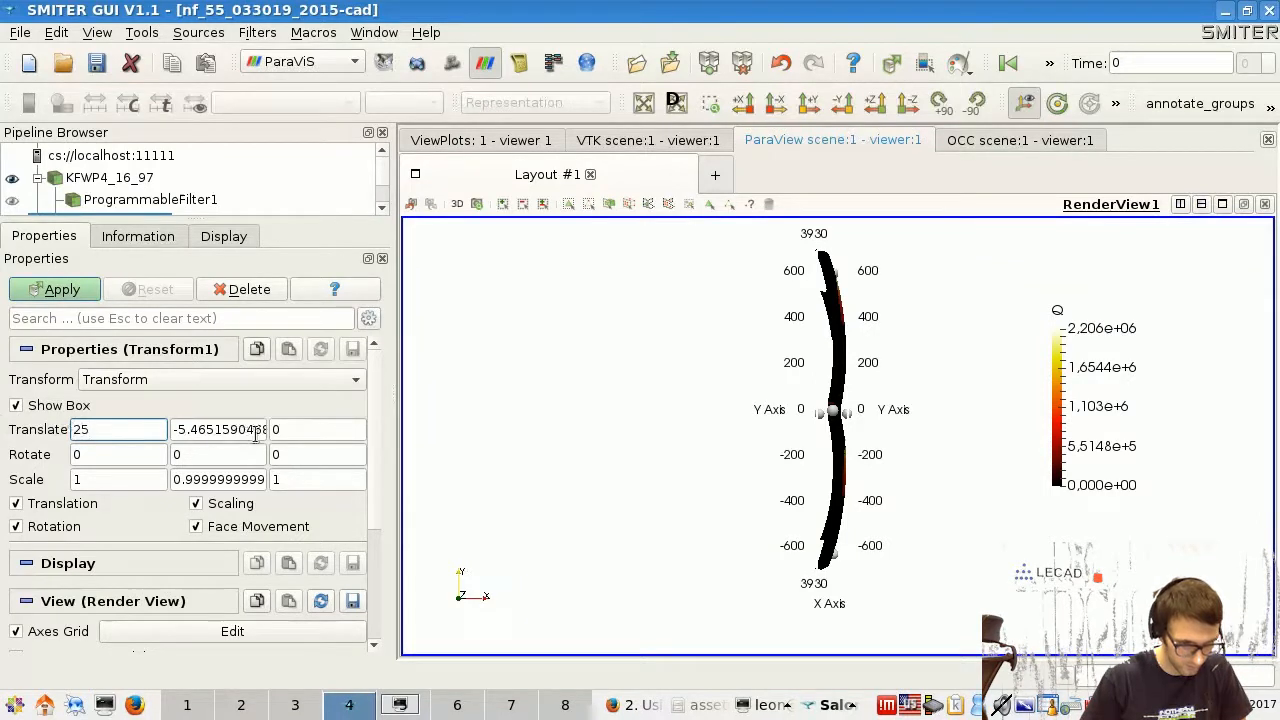
key("Tab")
type("0")
key("Tab")
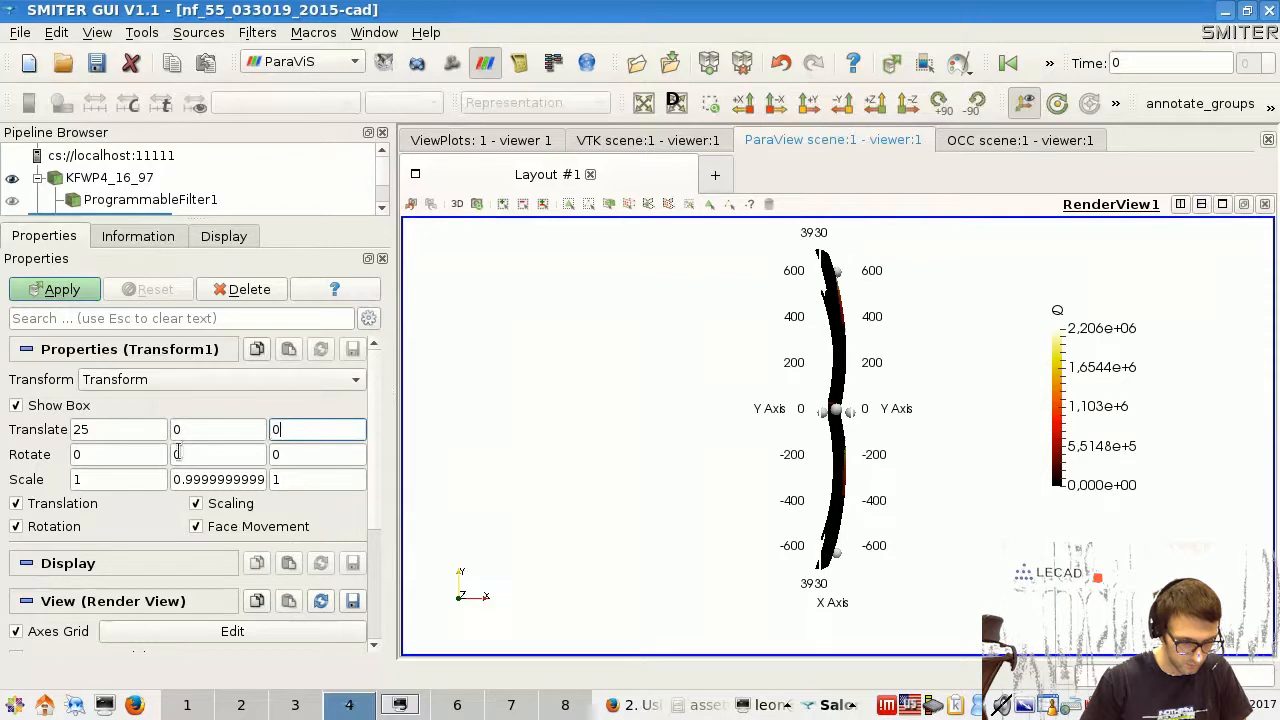
- Set the Transform filter's Y scale to 1 and its Z rotation to 10, and apply the filter
triple_click(242, 479)
type("0.1")
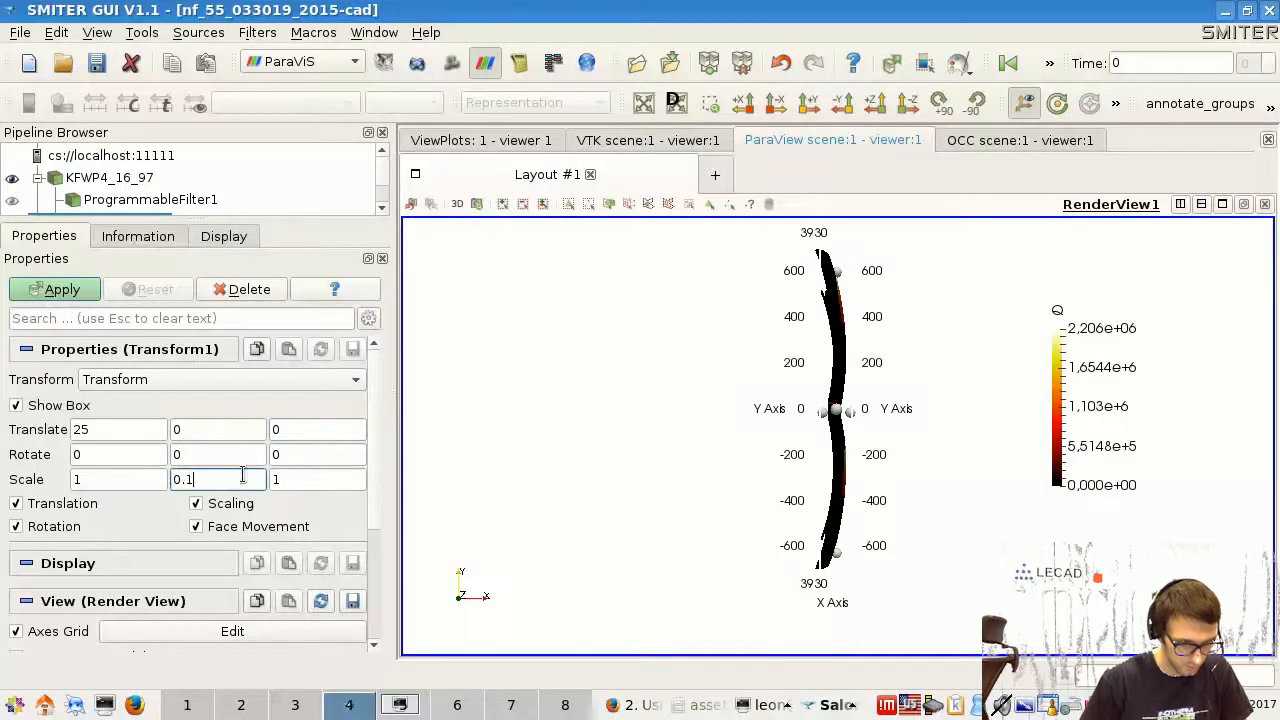
left_click(312, 454)
left_click_drag(219, 480, 155, 472)
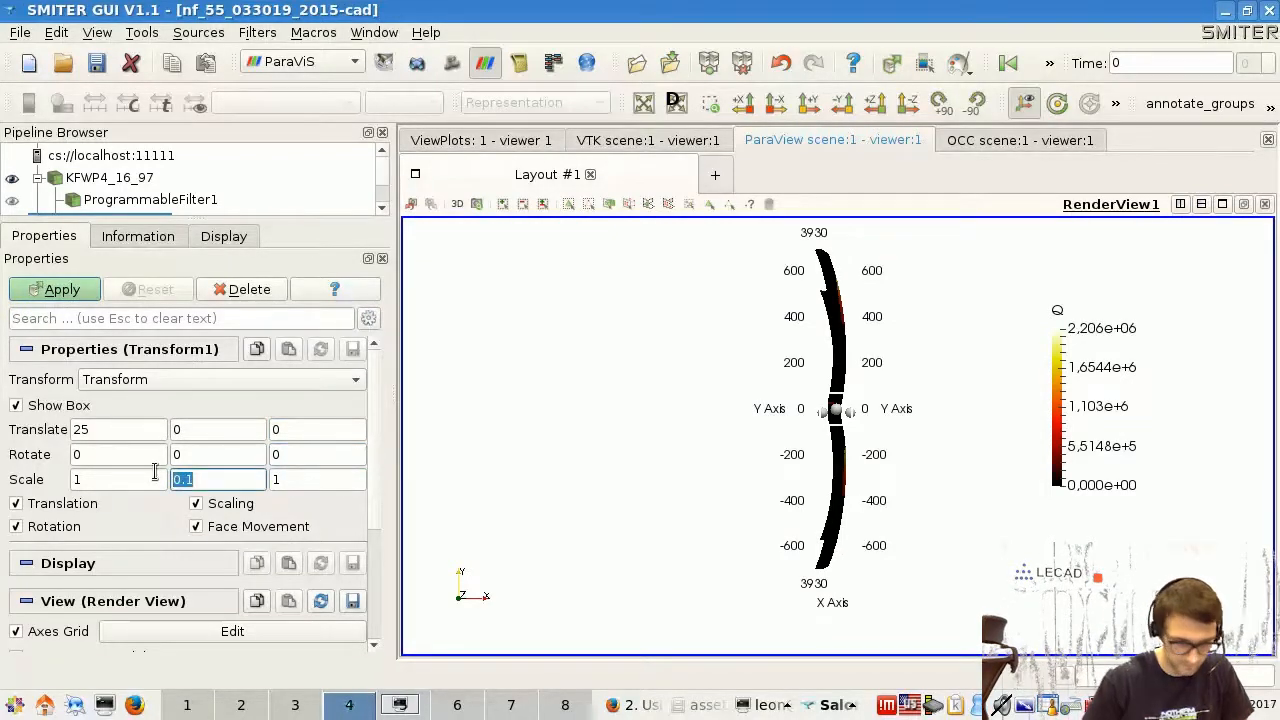
left_click_drag(349, 457, 252, 458)
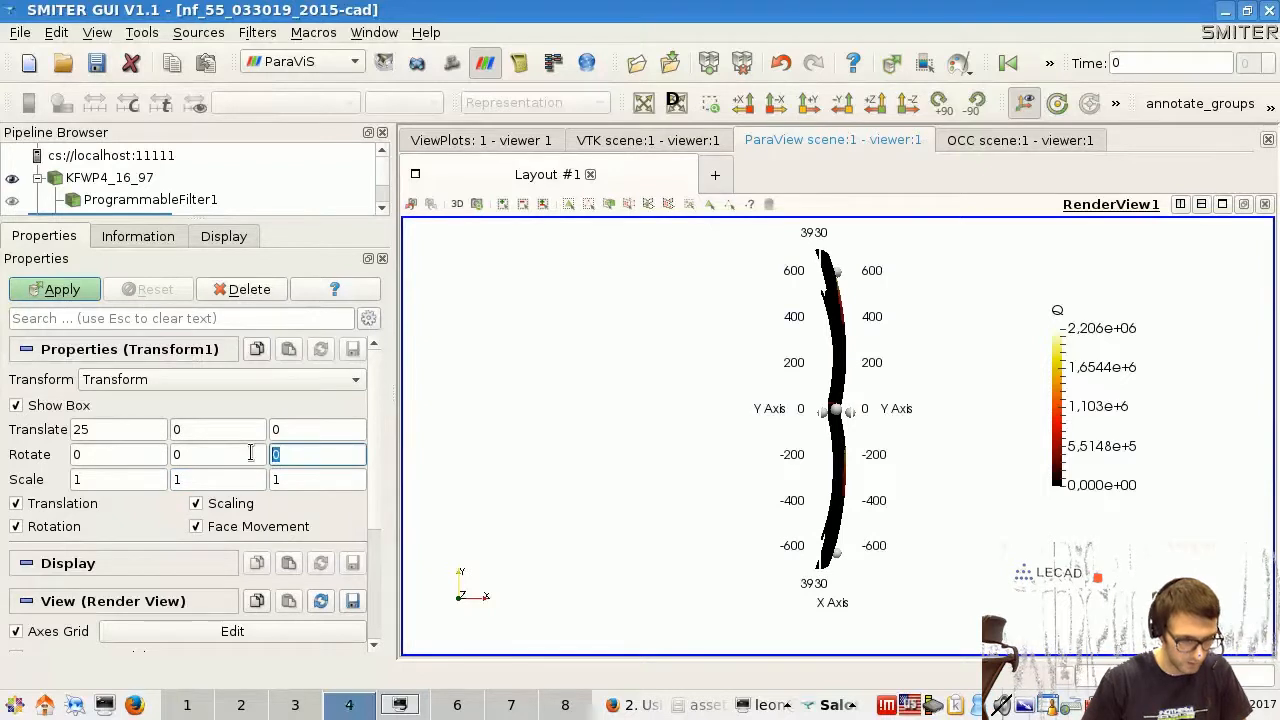
left_click(61, 290)
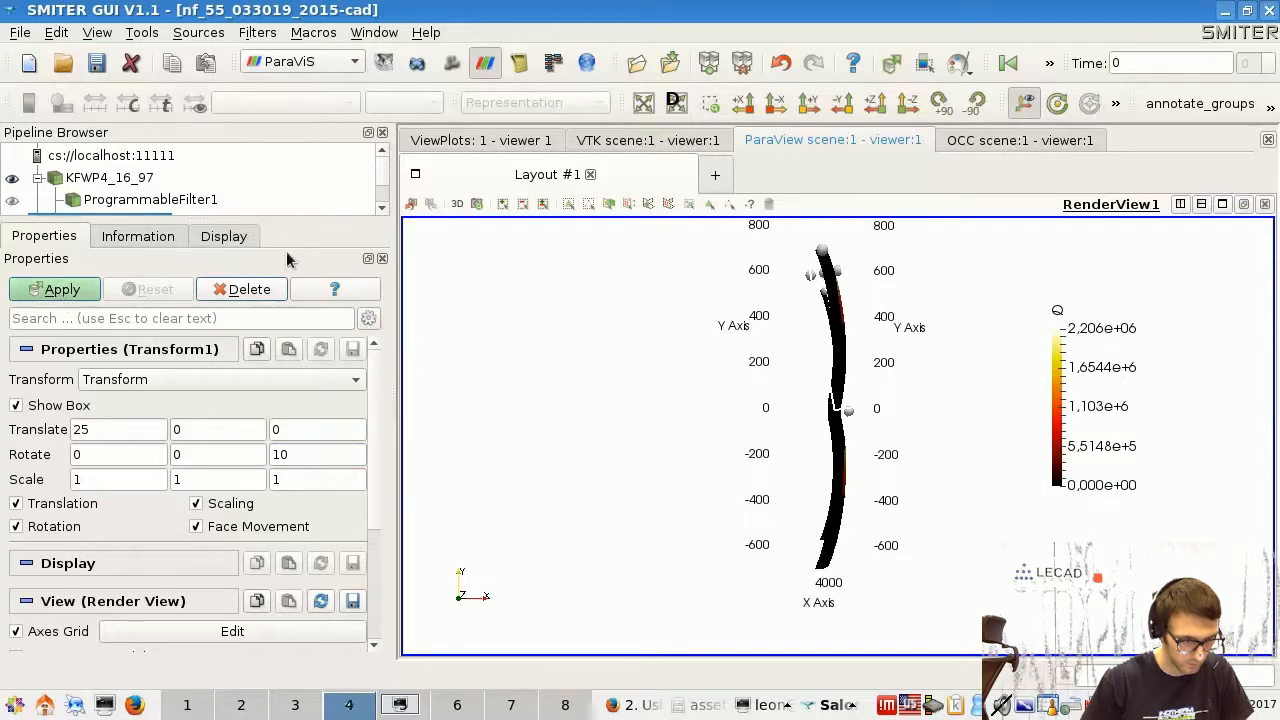
scroll(367, 205, "down", 2)
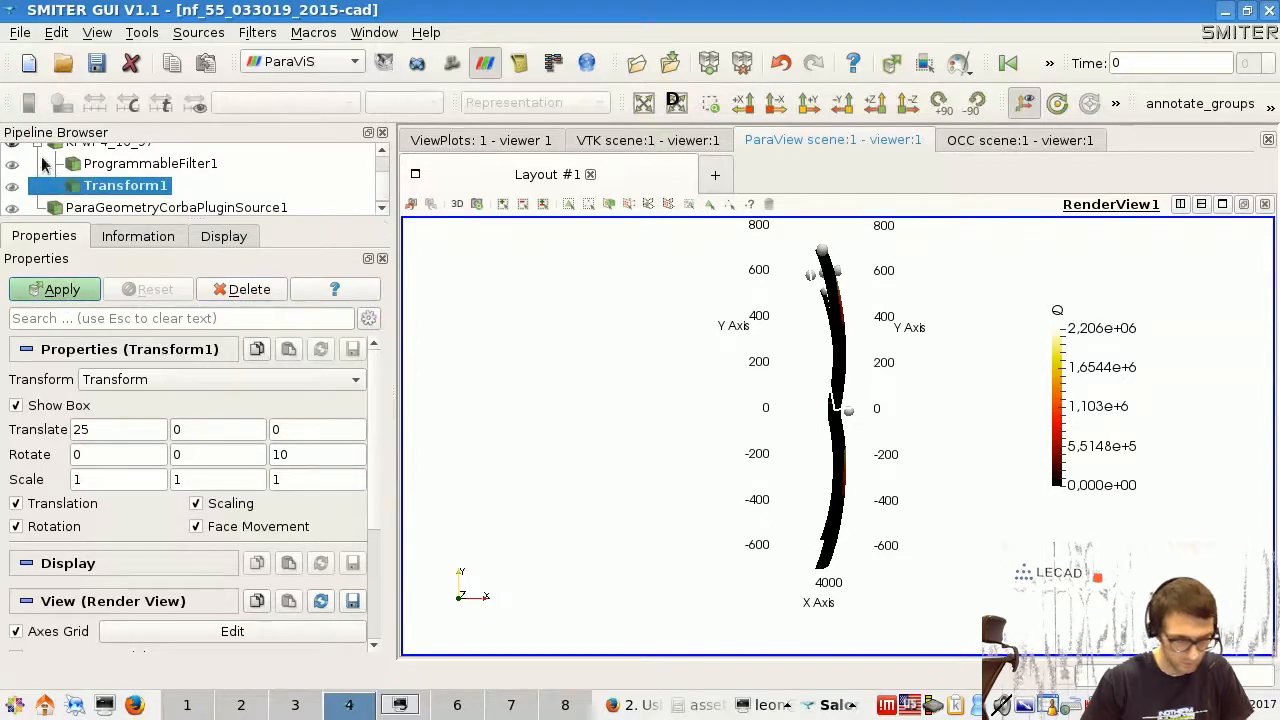
- Show ParaGeometryCorbaPluginSource1 together with Transform1 and apply the Transform filter so the panel is placed against the blanket model
left_click(16, 210)
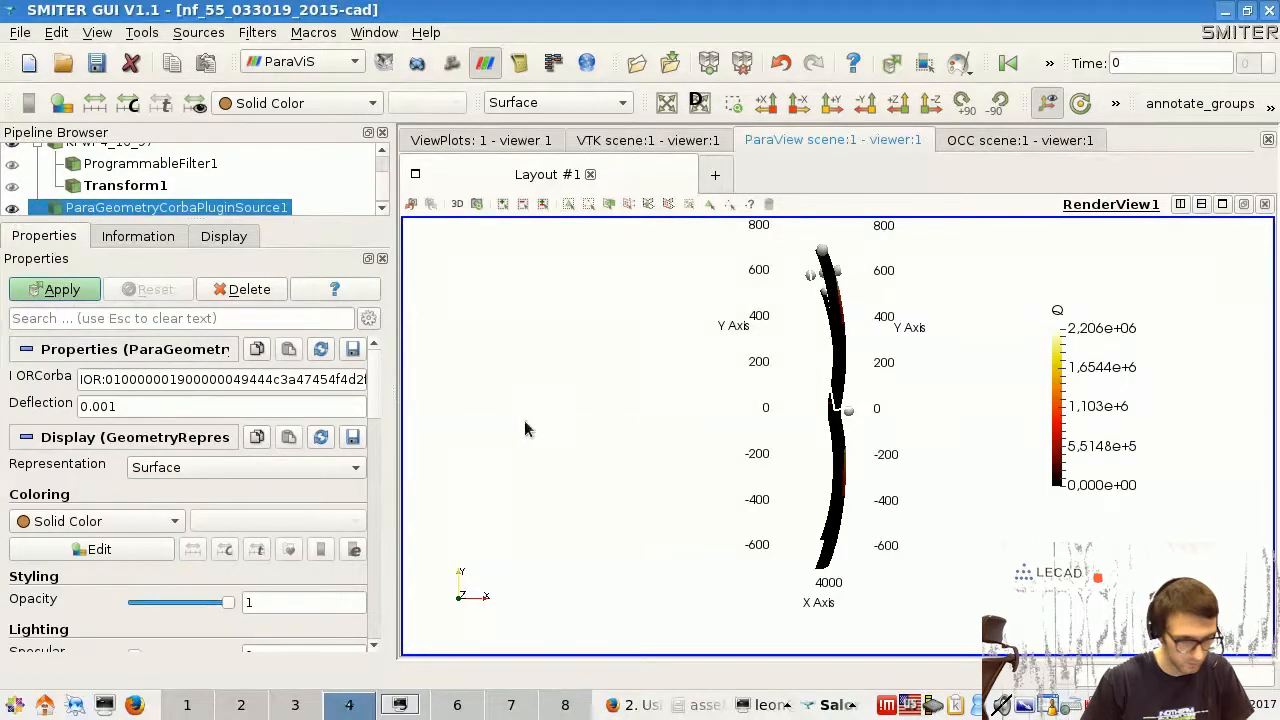
left_click_drag(620, 418, 583, 392)
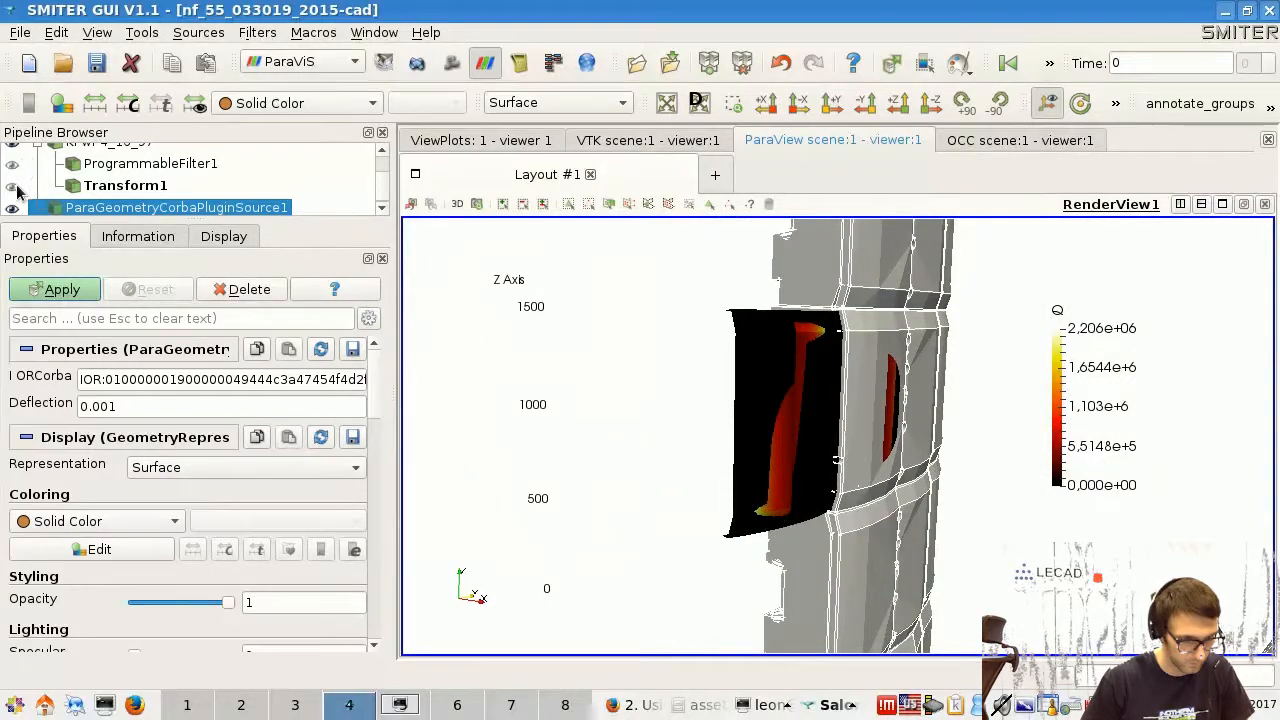
left_click(14, 188)
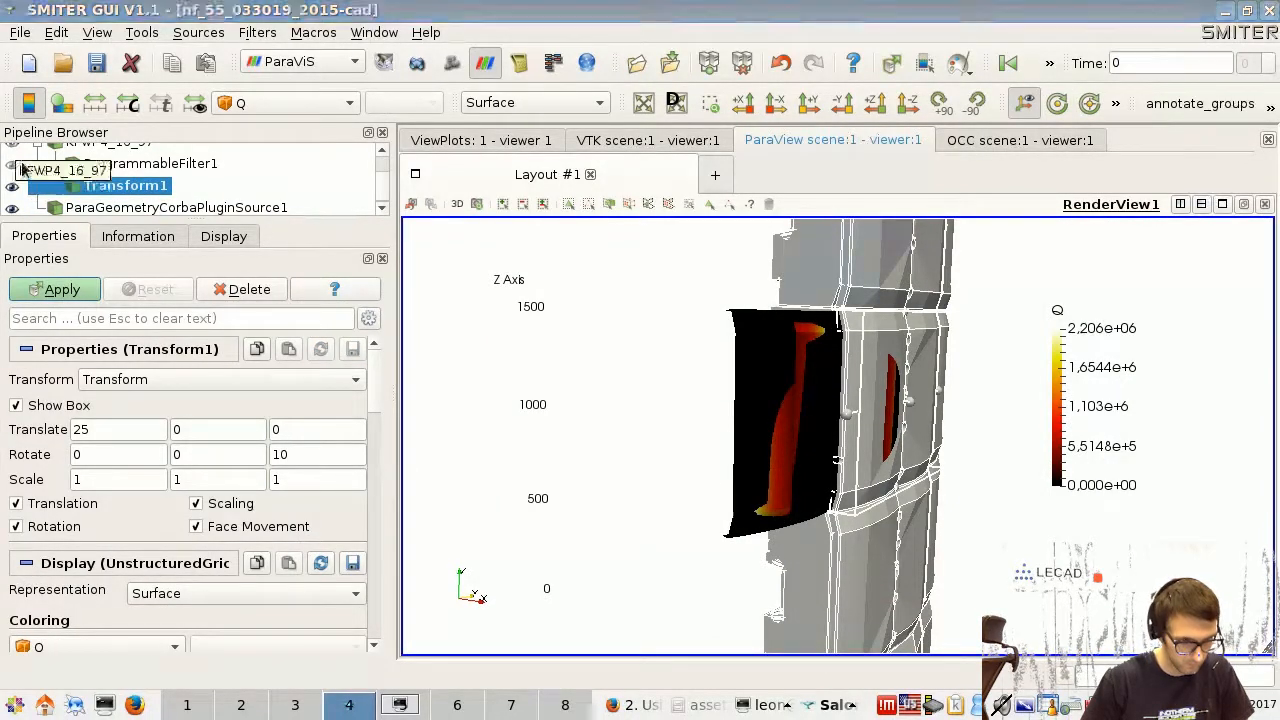
left_click(12, 188)
left_click(12, 188)
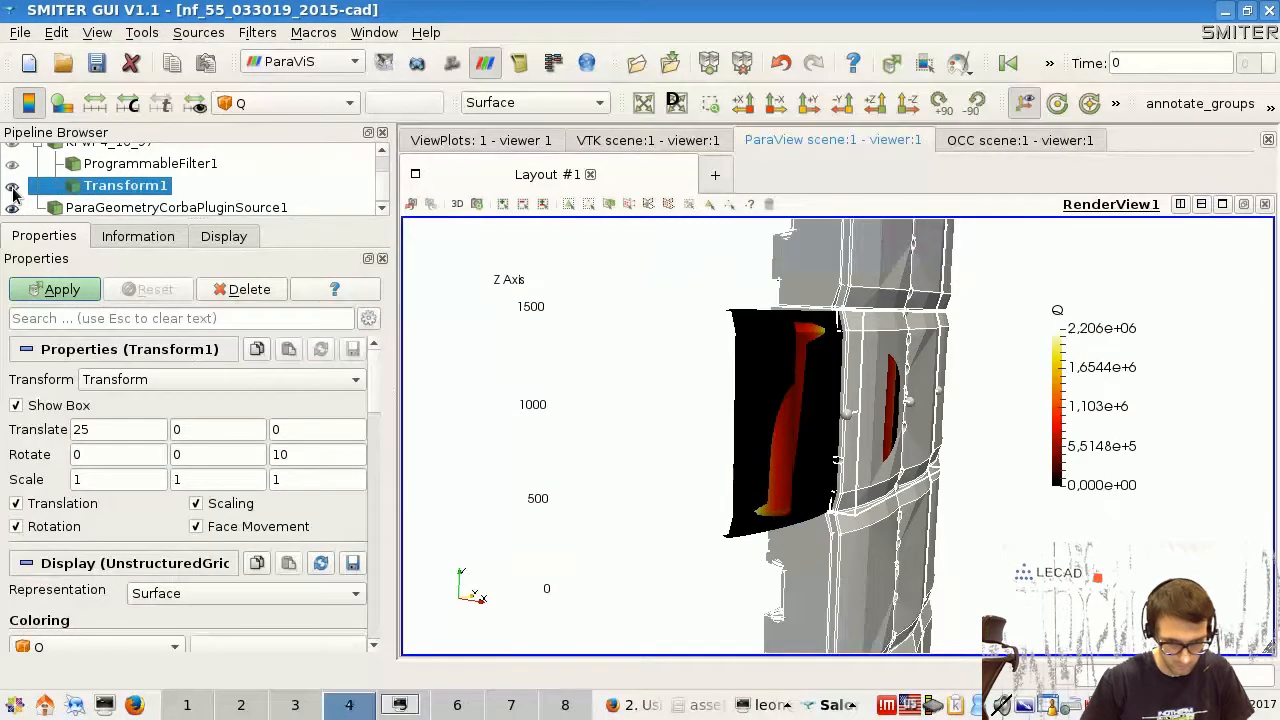
left_click(62, 290)
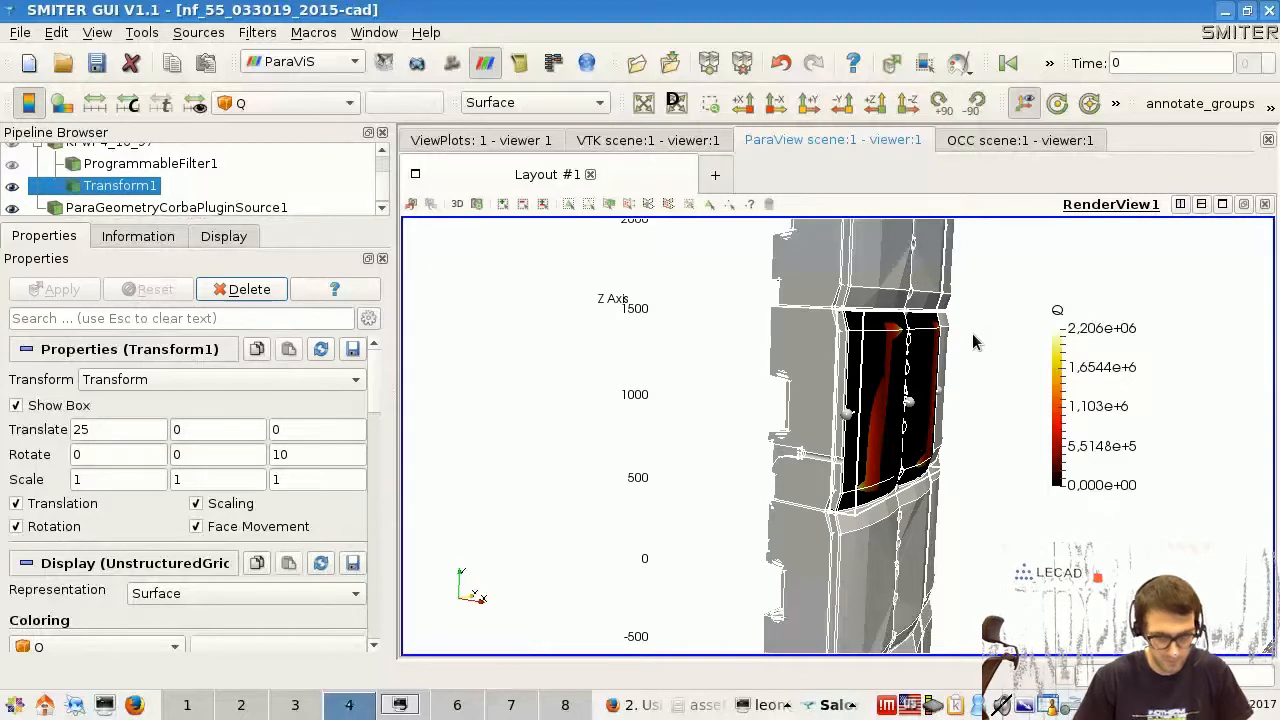
- Examine the transformed panel's fit in the blanket model from several angles, both close up and within the surrounding wall
mouse_move(906, 360)
left_mouse_down()
mouse_move(888, 367)
mouse_move(915, 372)
left_mouse_up()
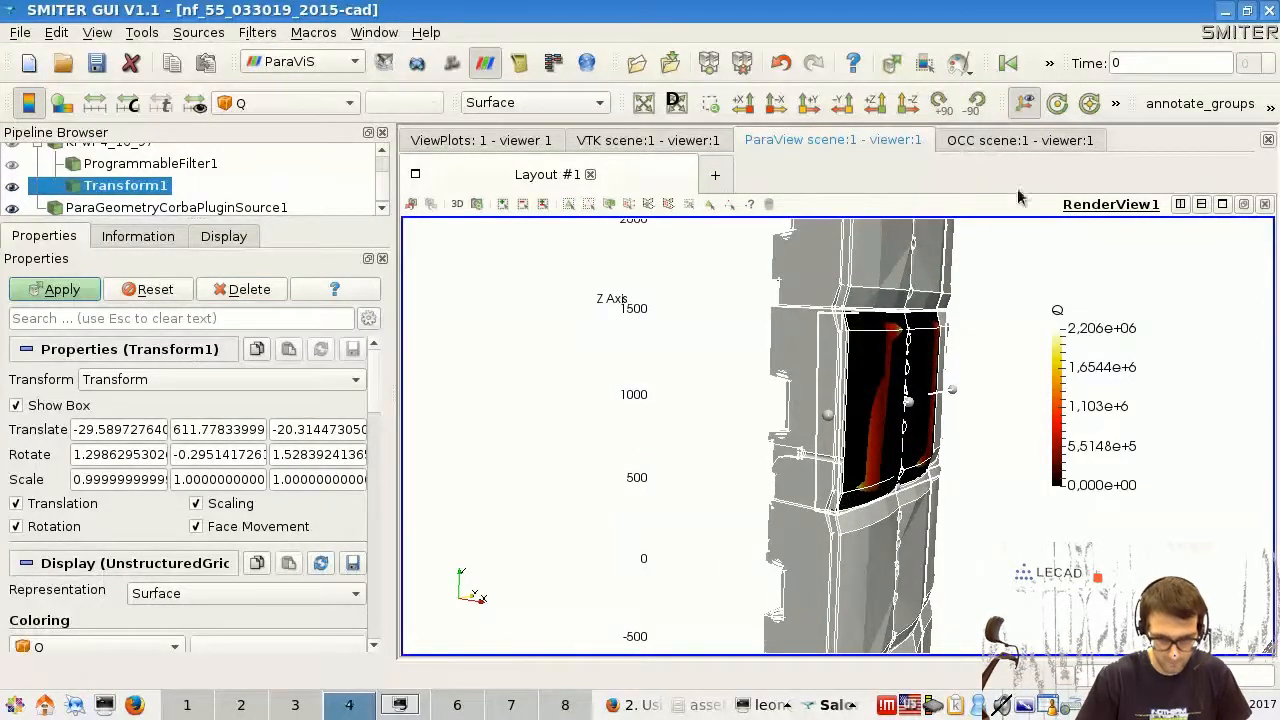
left_click_drag(1006, 300, 968, 322)
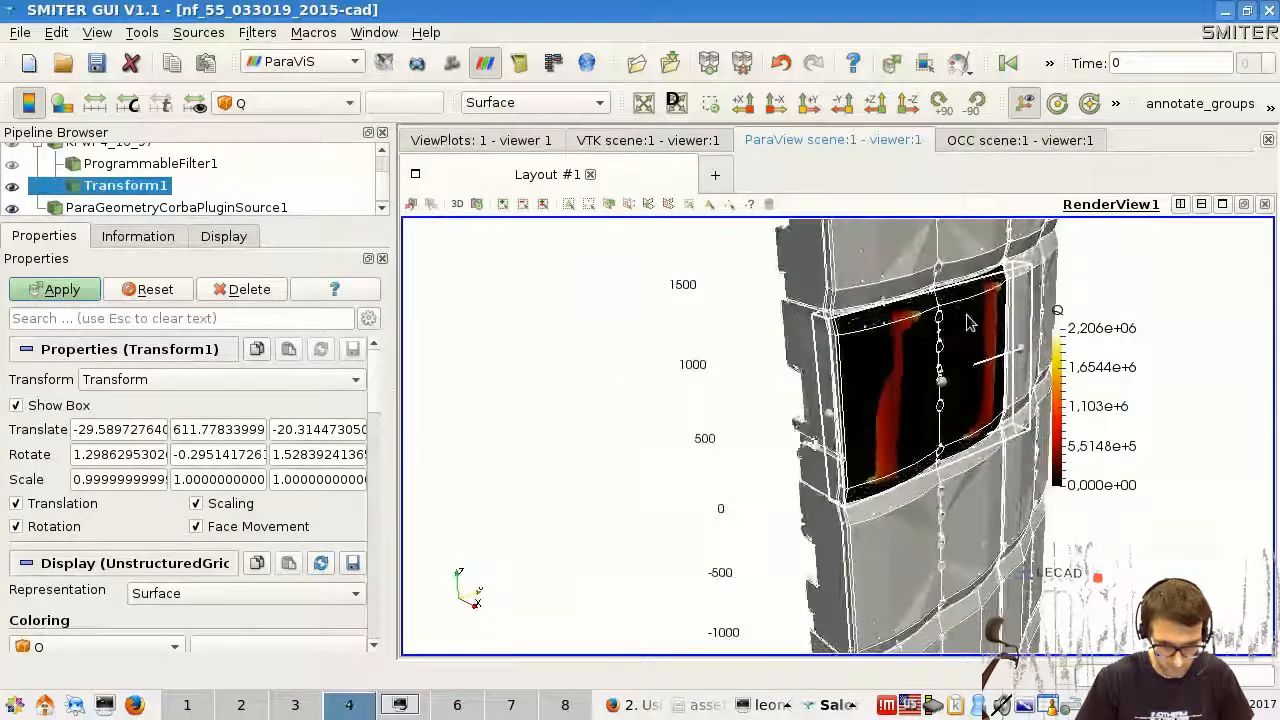
scroll(968, 322, "down", 6)
left_click_drag(1012, 368, 808, 336)
scroll(835, 464, "up", 4)
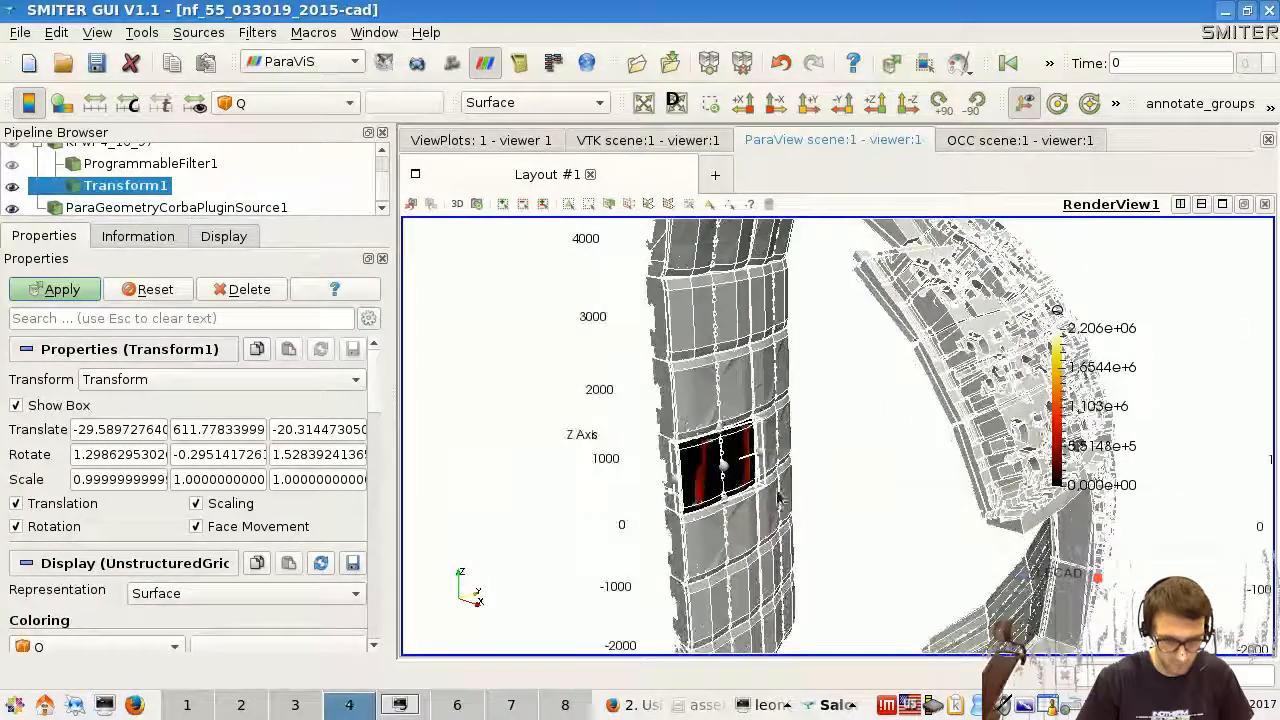